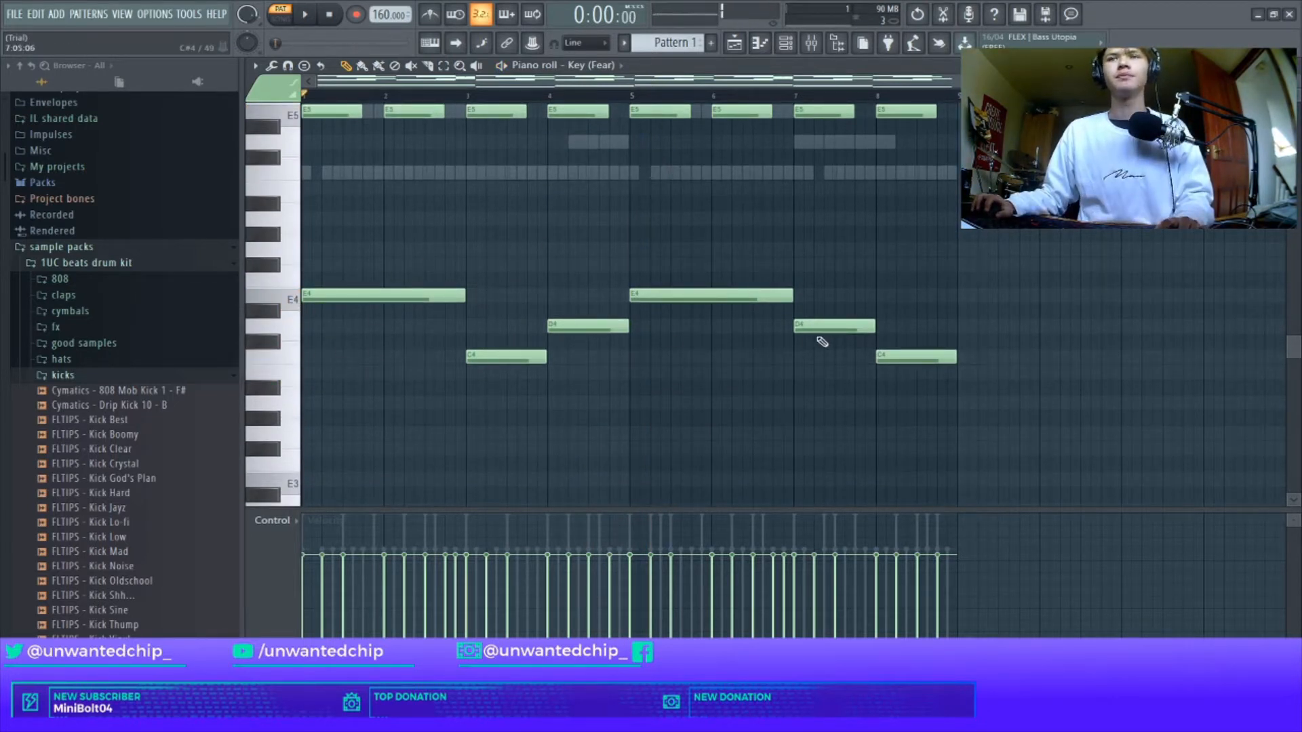
# Review the existing notes of the Key (Fear), 808, sunflower and hi-hat channels in Pattern 1
pyautogui.moveTo(502, 305); pyautogui.dragTo(619, 428)
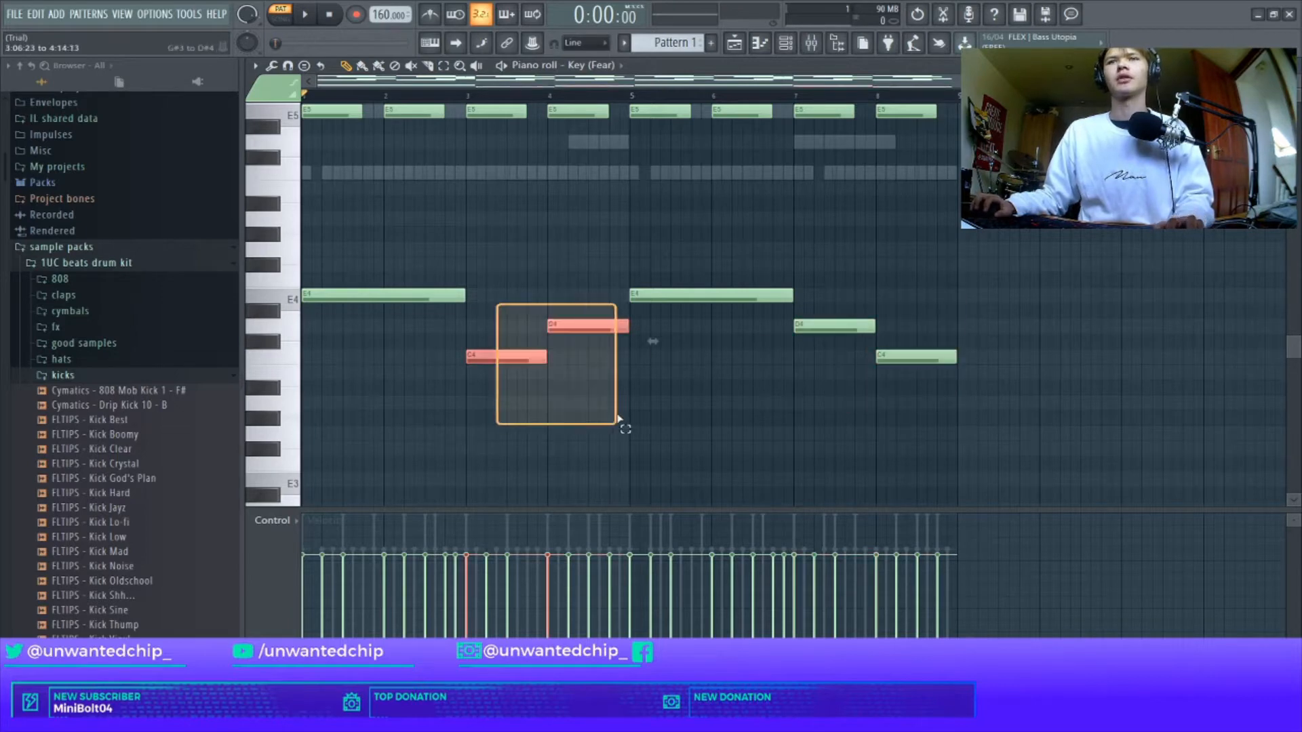
pyautogui.scroll(7, 742, 400)
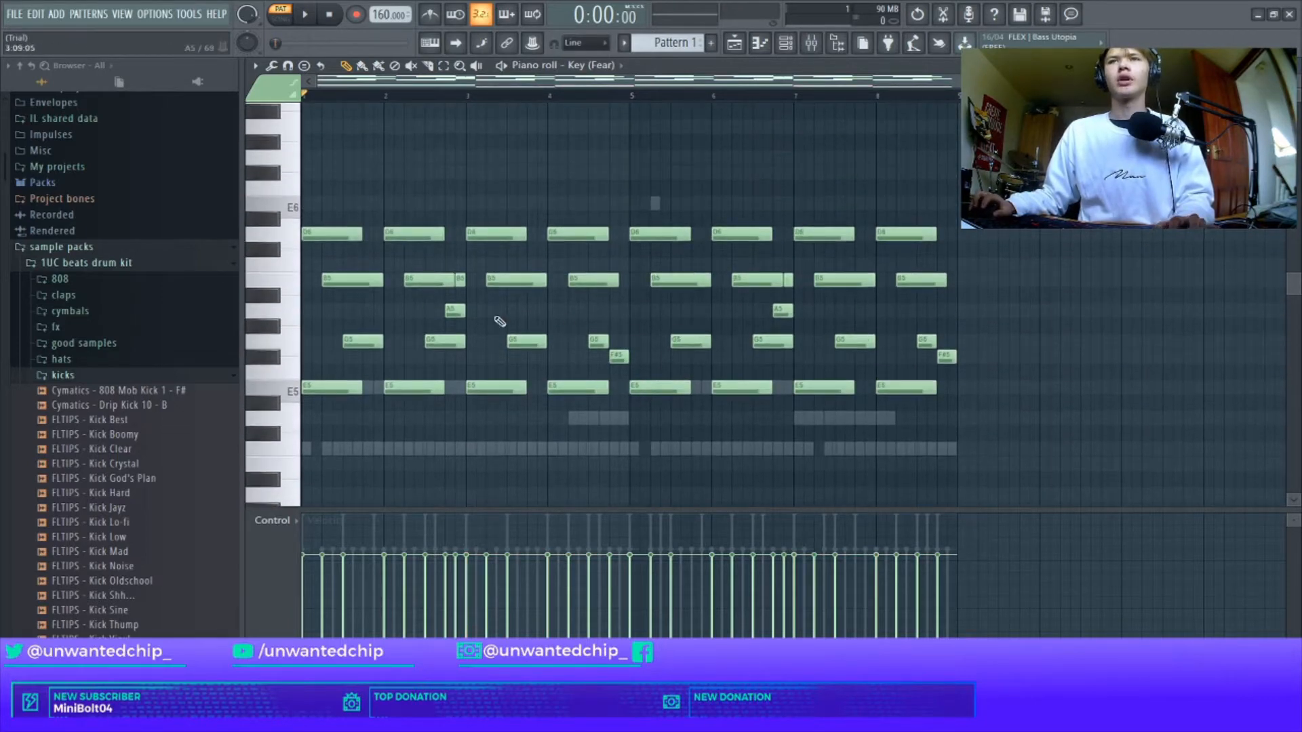
pyautogui.press('F7')
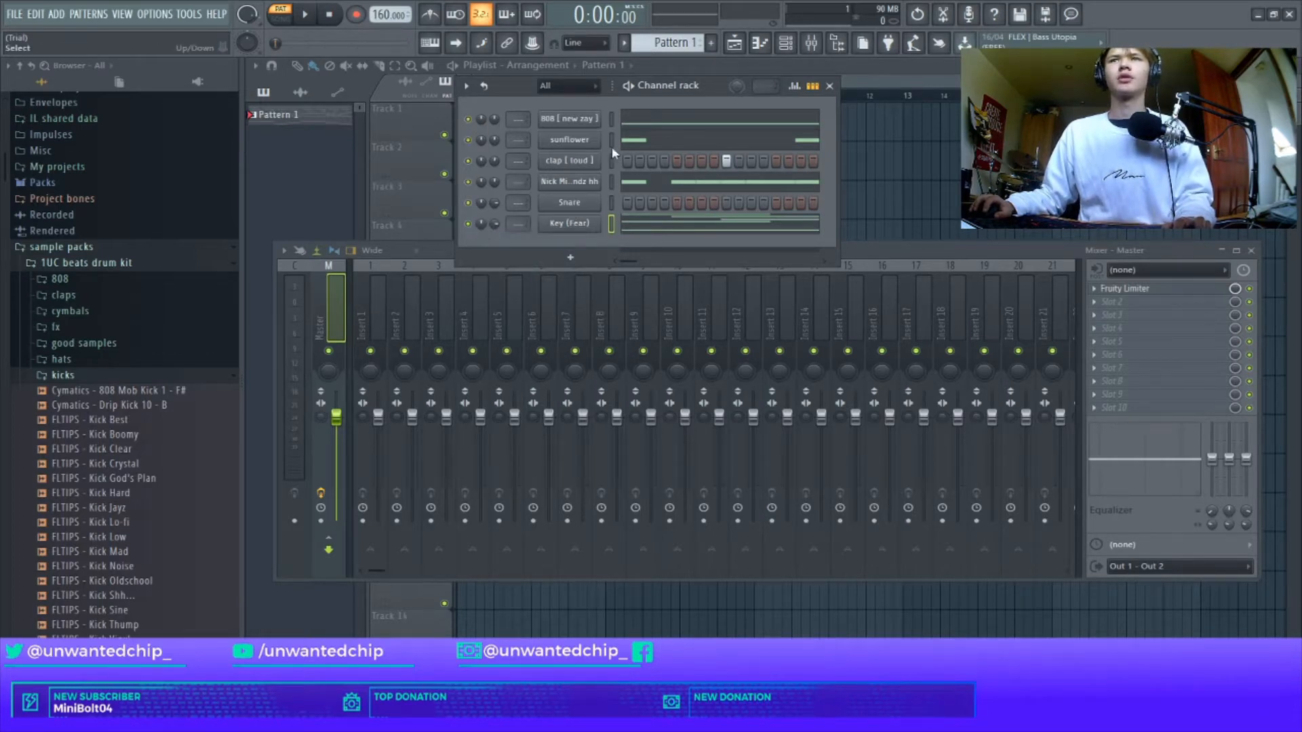
pyautogui.click(661, 122)
pyautogui.scroll(-2, 619, 257)
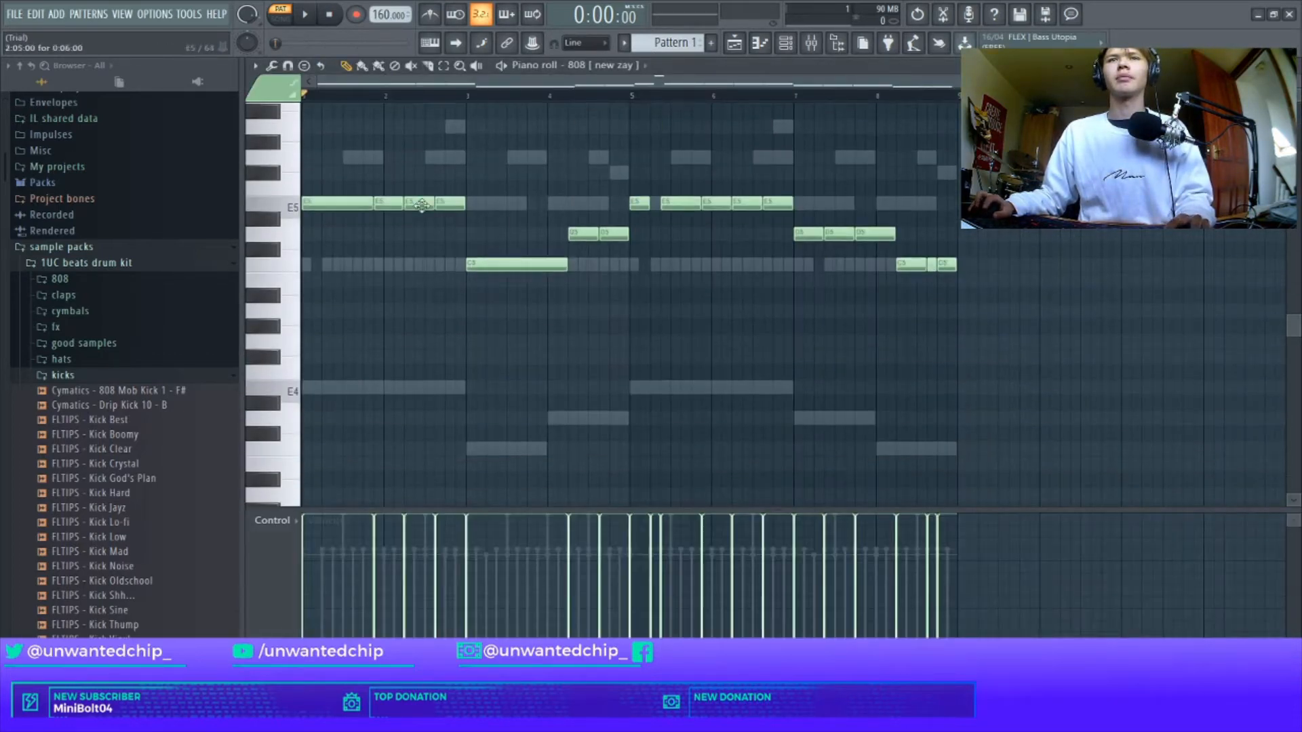
pyautogui.scroll(-3, 746, 290)
pyautogui.press('F7')
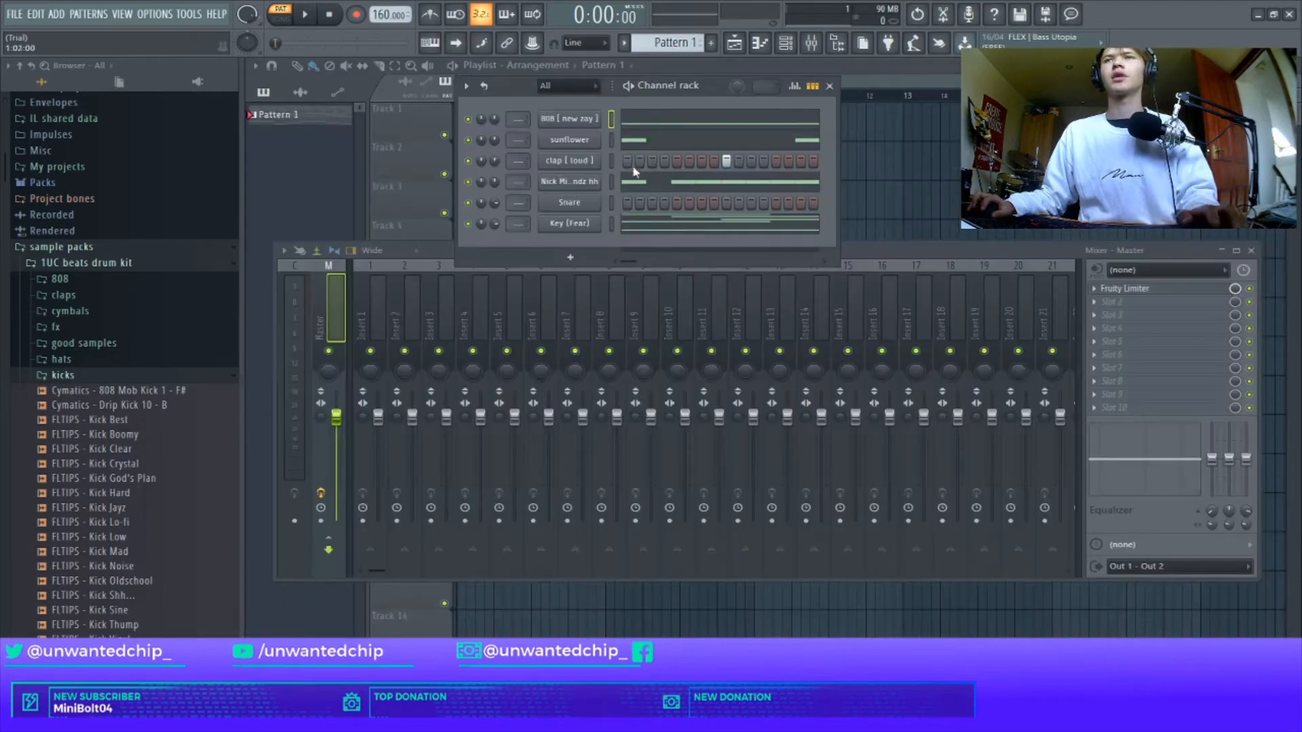
pyautogui.click(636, 141)
pyautogui.press('F7')
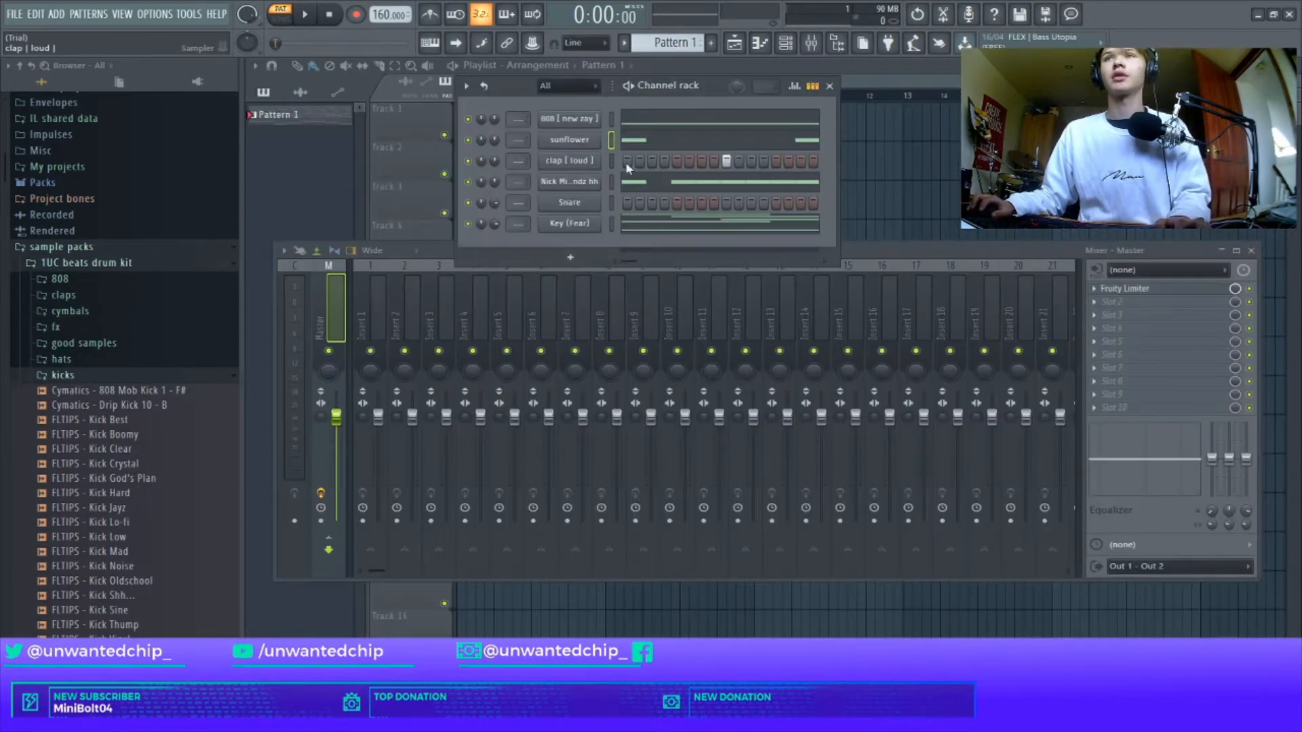
pyautogui.click(652, 186)
pyautogui.press('F7')
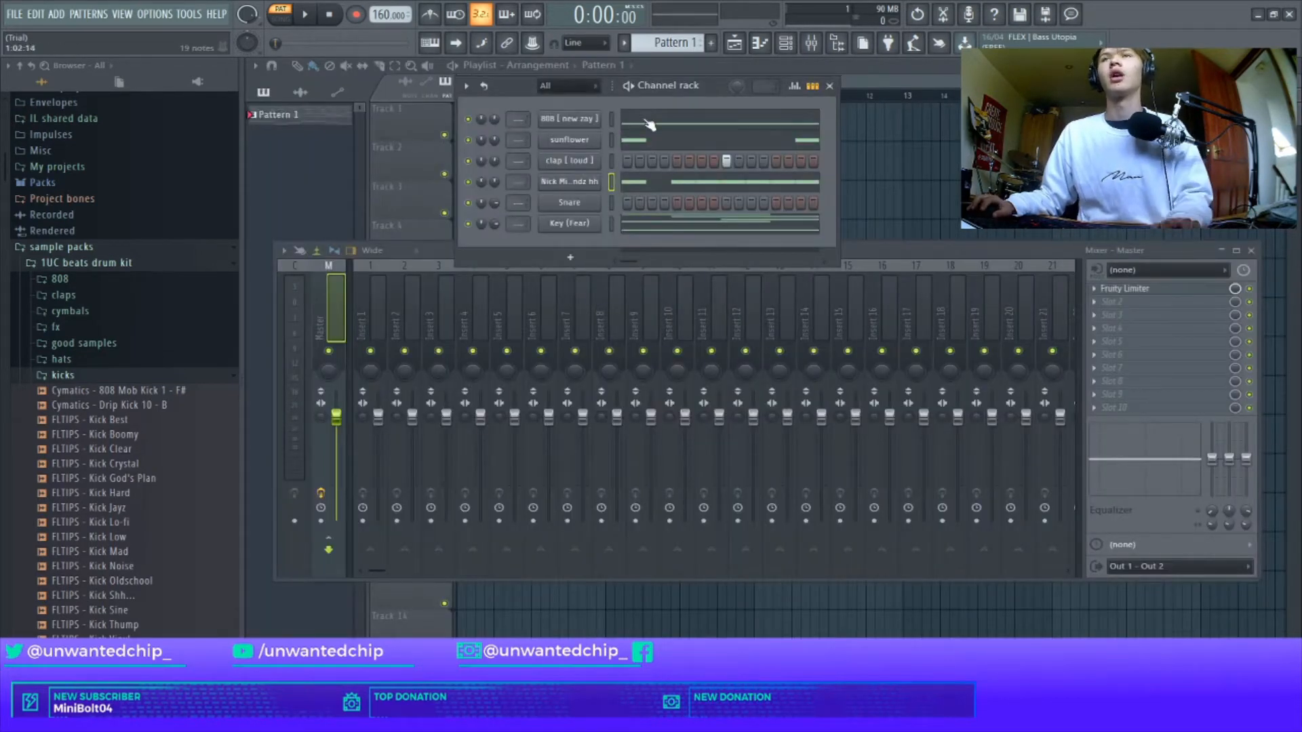
# Add two short adjacent C5 hits in the second half of bar 4 of the sunflower channel
pyautogui.click(632, 141)
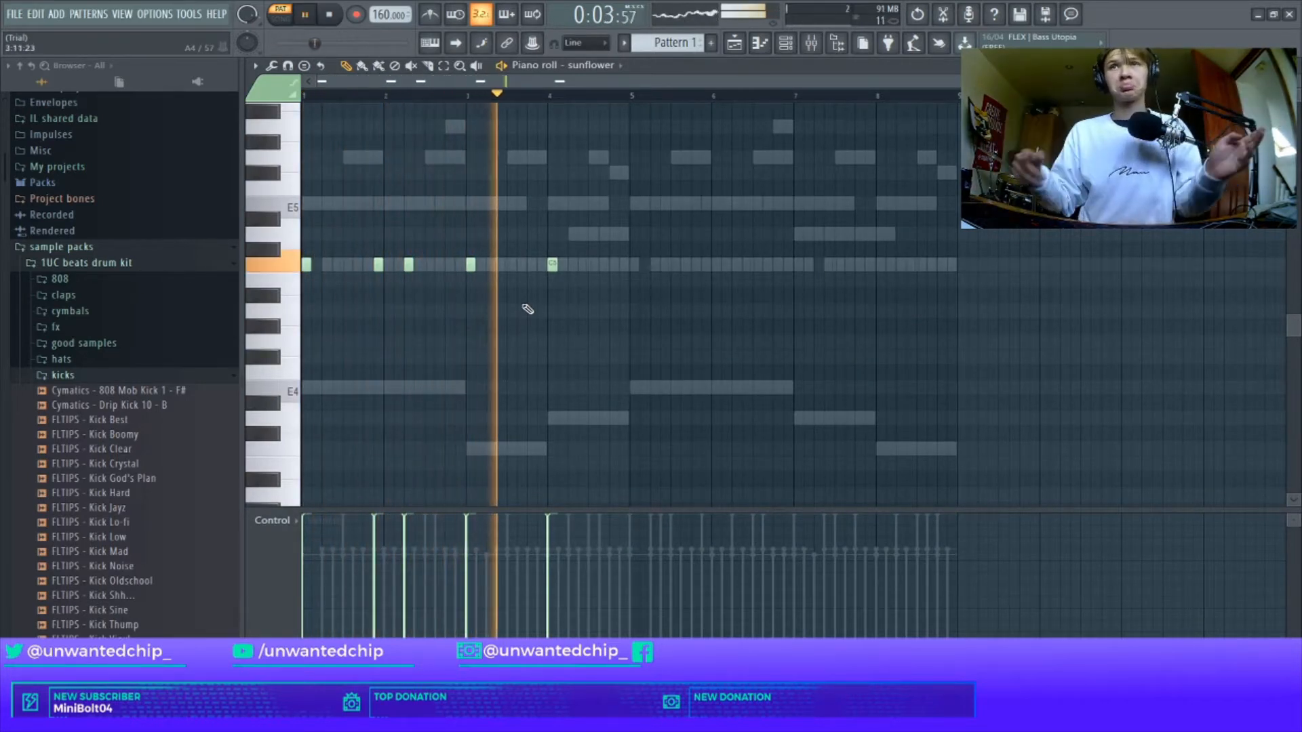
pyautogui.click(603, 265)
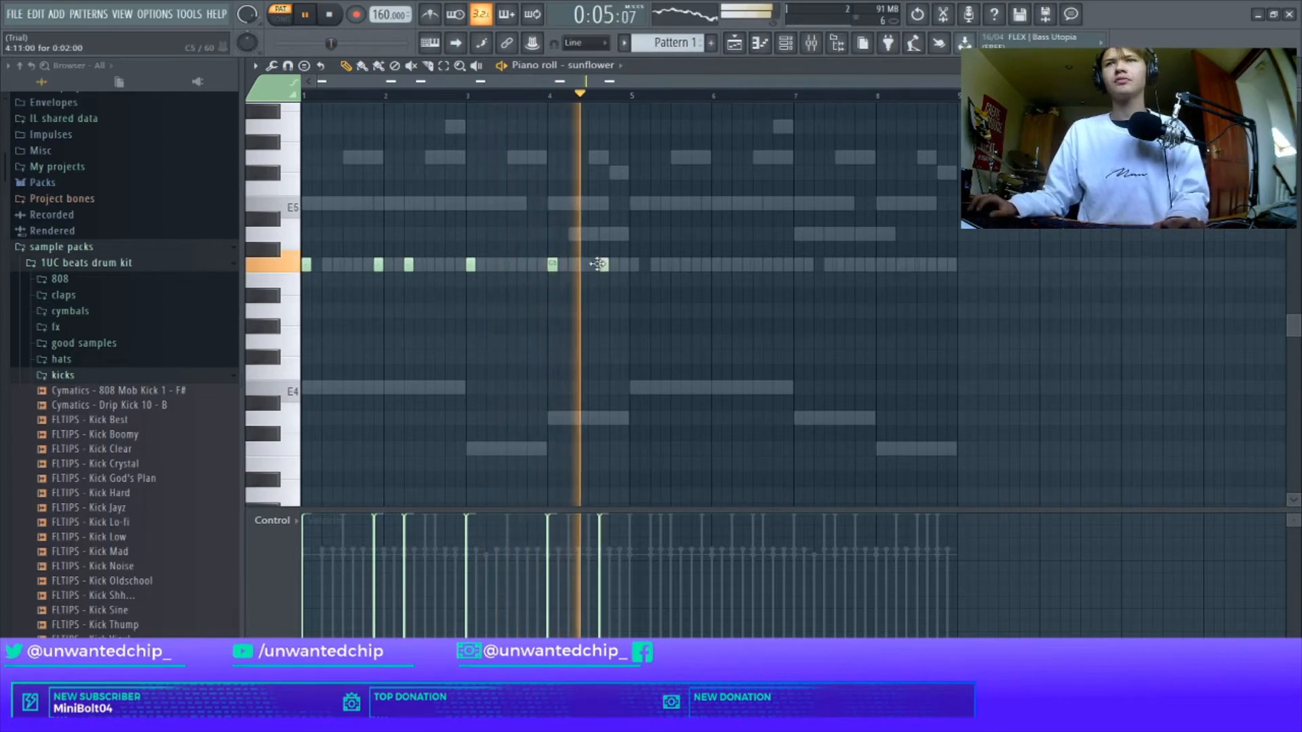
pyautogui.click(634, 266)
pyautogui.moveTo(634, 265); pyautogui.dragTo(614, 266)
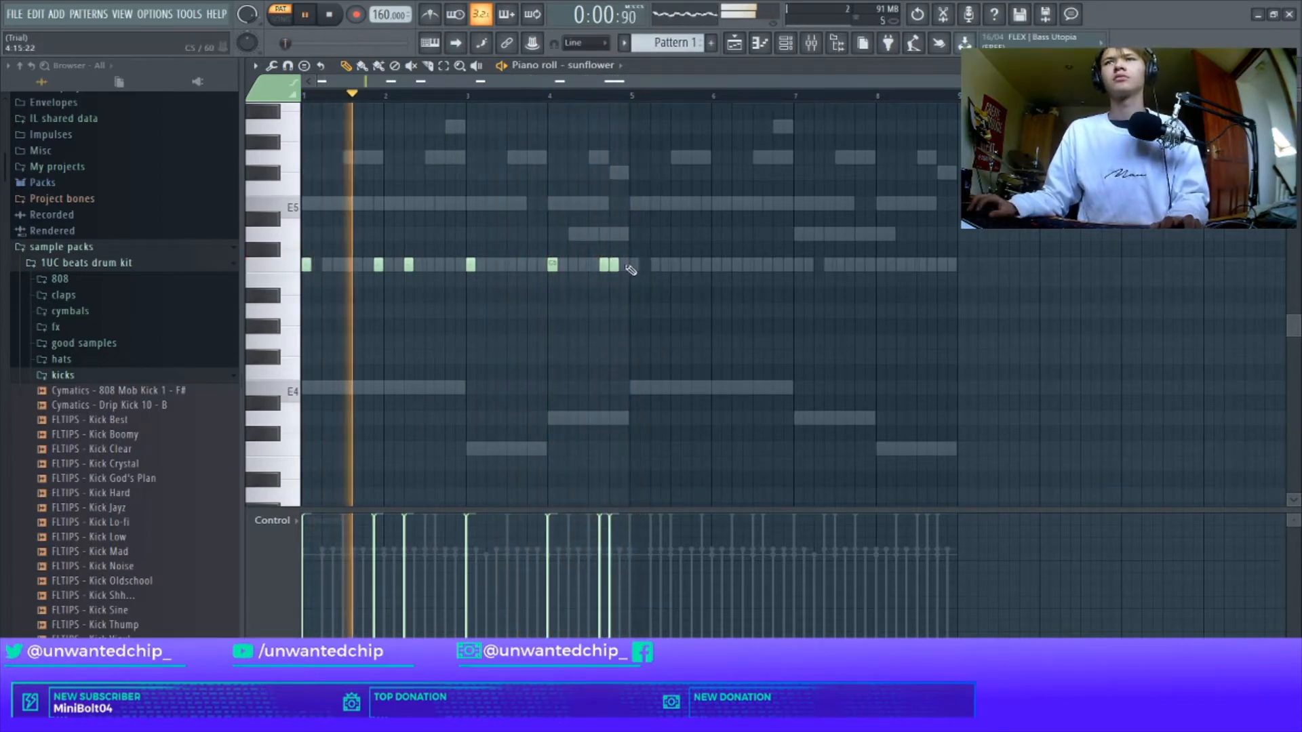
# Duplicate the four-bar sunflower pattern and nudge the copy so it starts at bar 5
pyautogui.moveTo(620, 96); pyautogui.dragTo(938, 95)
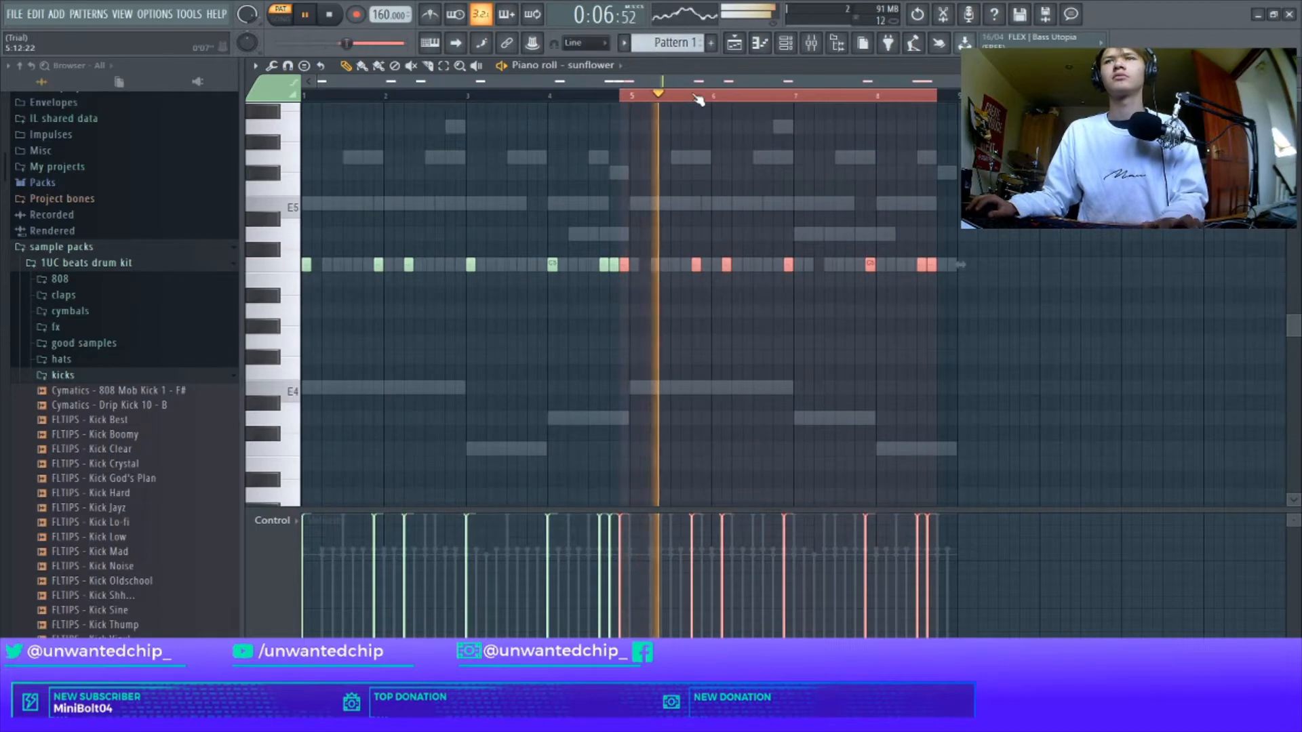
pyautogui.hotkey('shift', 'Right')
pyautogui.hotkey('ctrl', 'd')
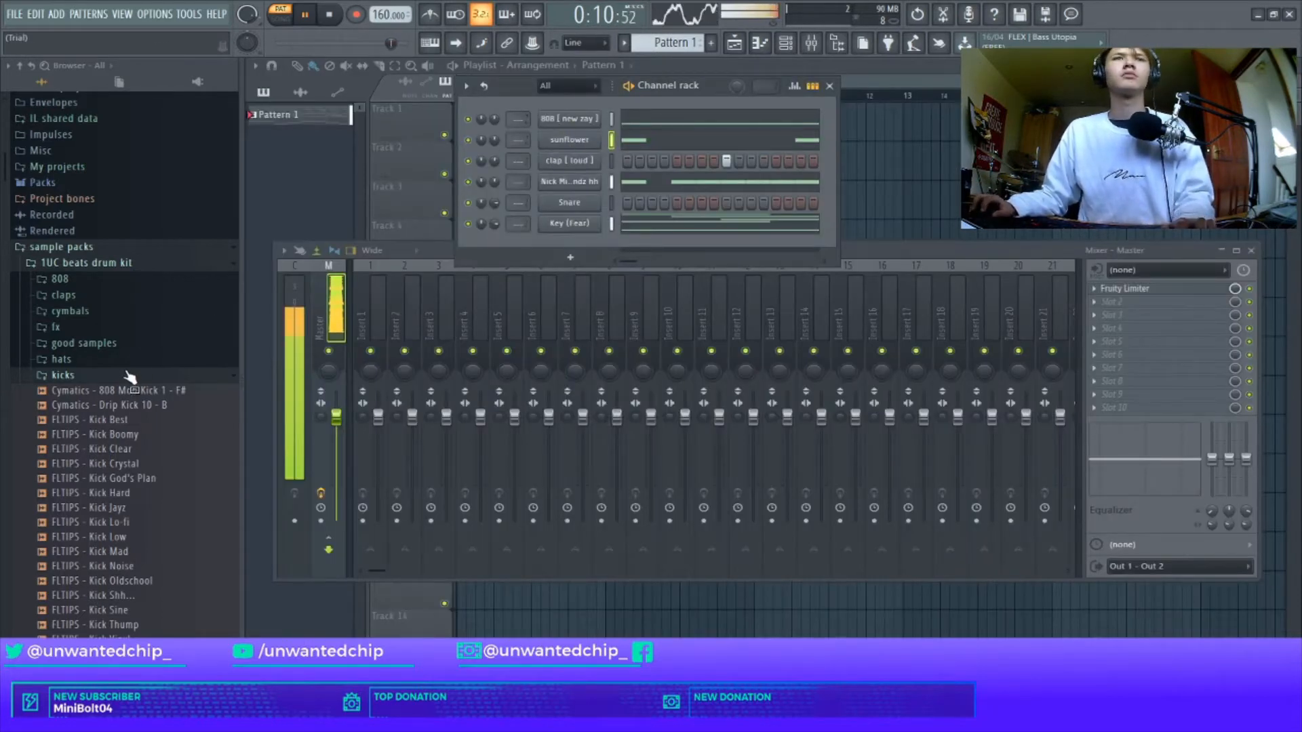
# Replace the Snare channel's sample with PORTAL - SNARE - Snake from the snares folder and open its piano roll
pyautogui.click(128, 375)
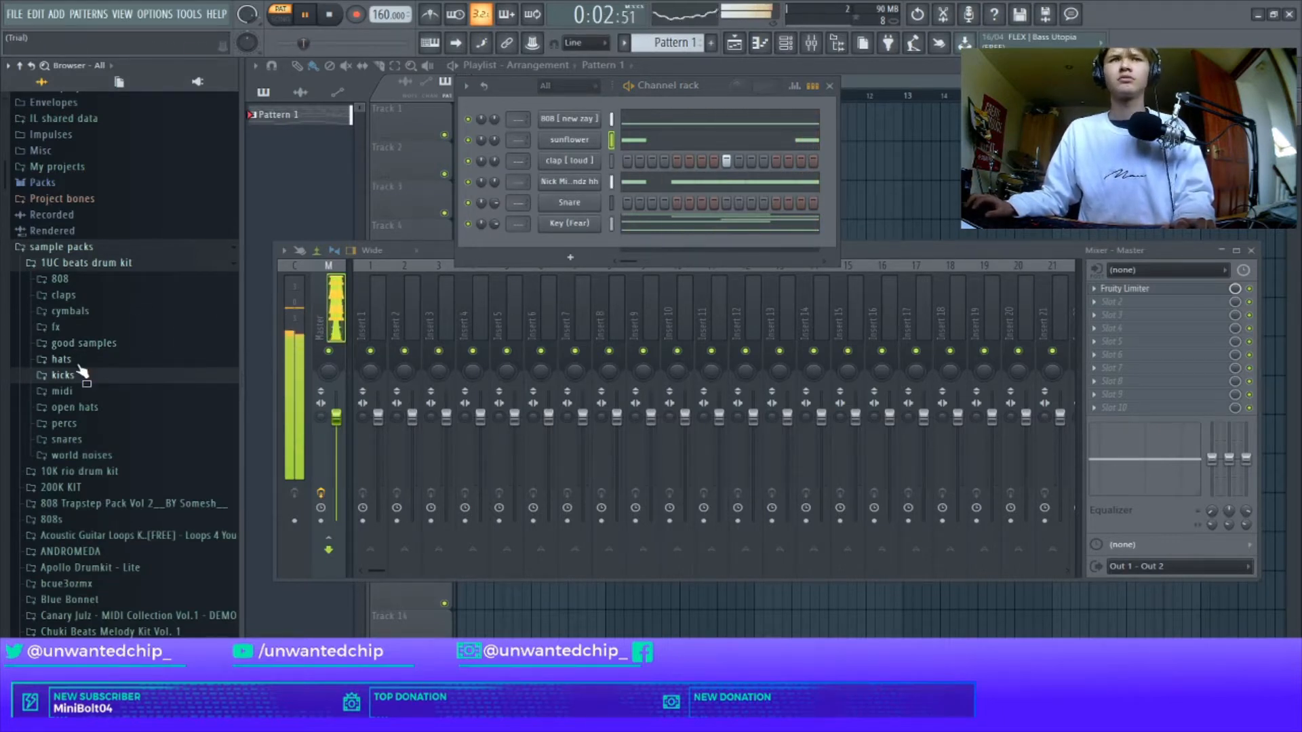
pyautogui.click(106, 441)
pyautogui.click(115, 450)
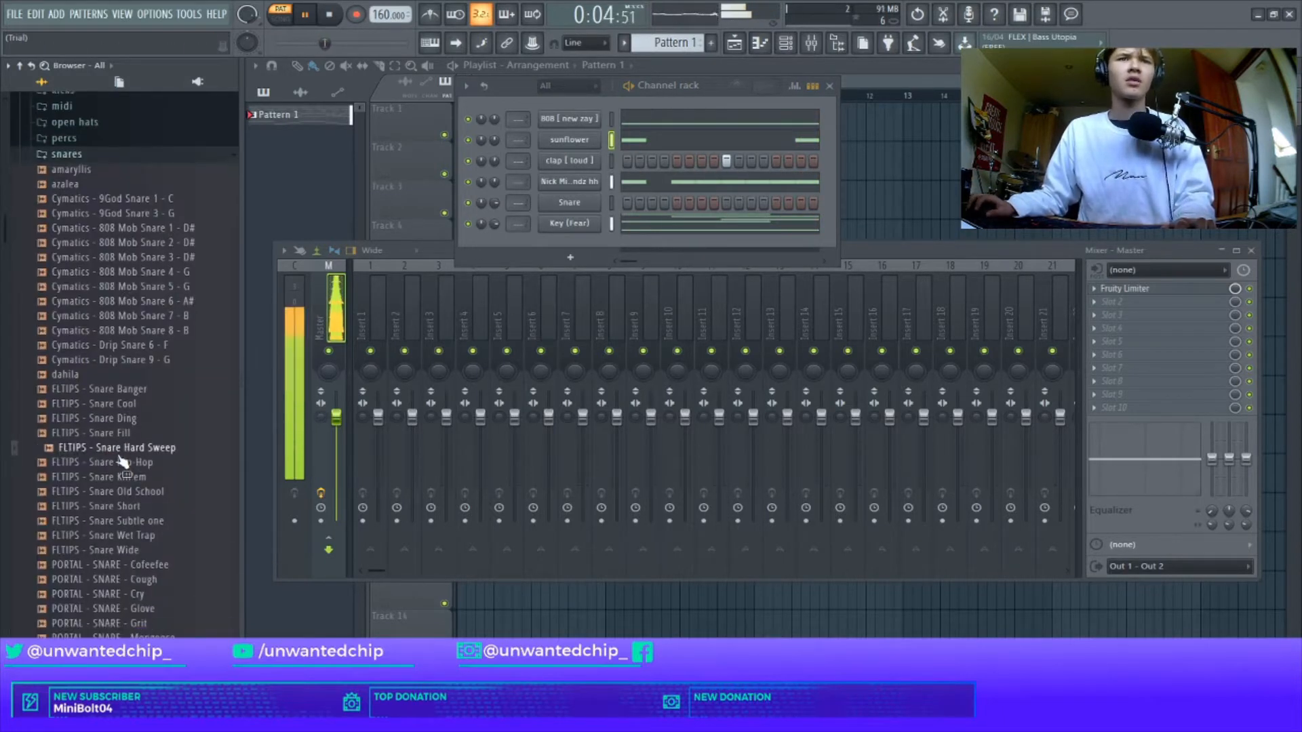
pyautogui.scroll(-4, 145, 450)
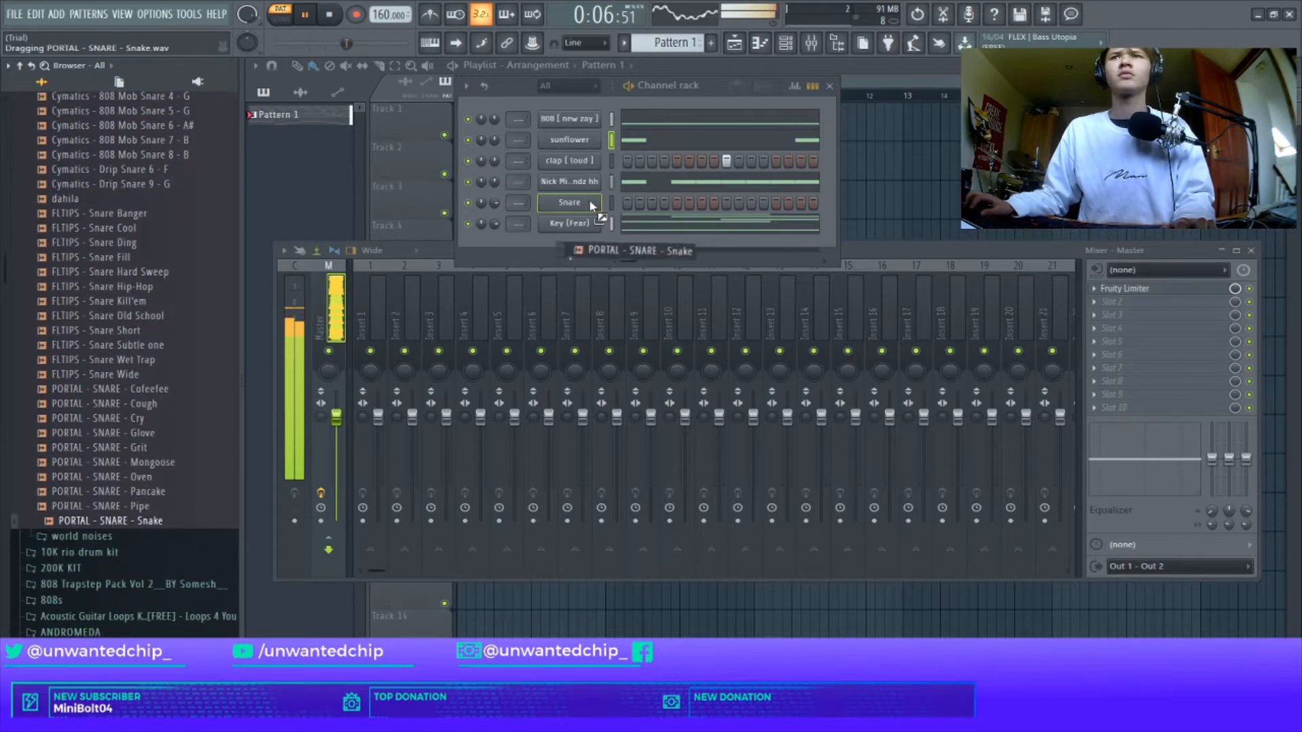
pyautogui.rightClick(542, 201)
pyautogui.click(570, 202)
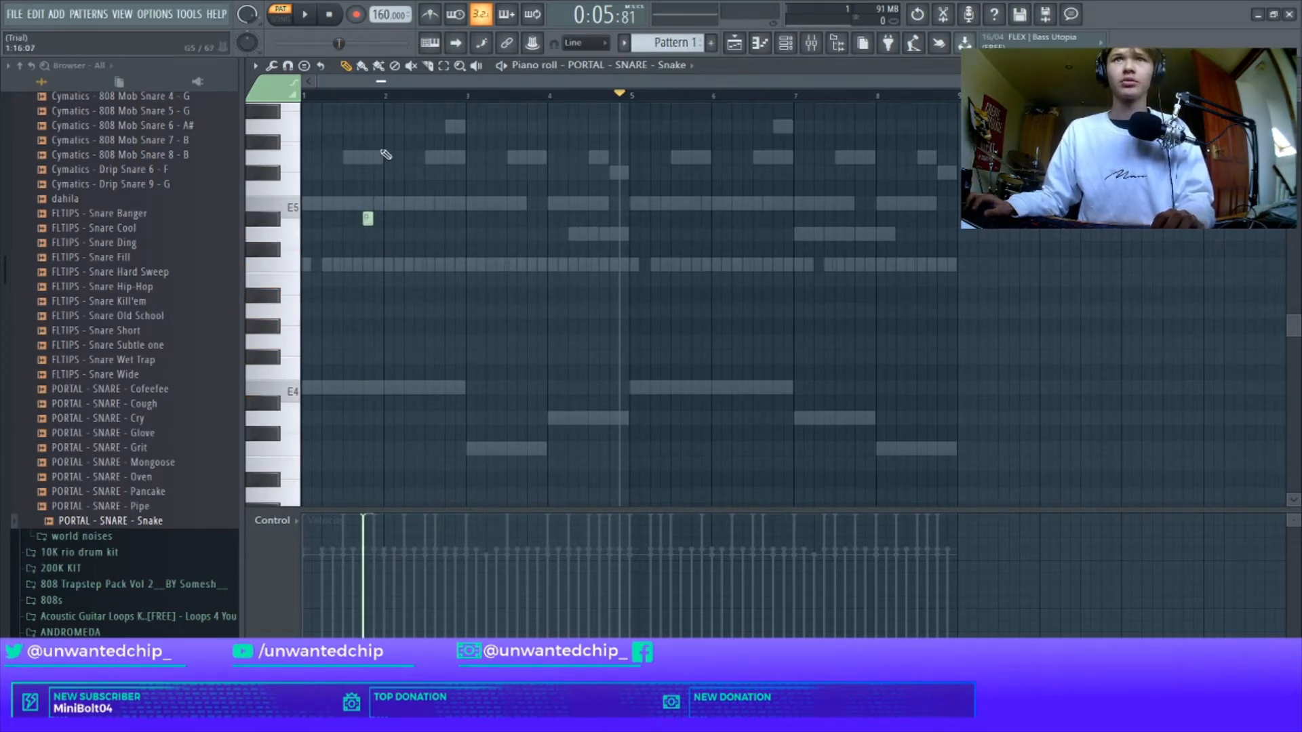
# Try out short D#5 snare hits around the start of bar 2 during playback
pyautogui.click(398, 218)
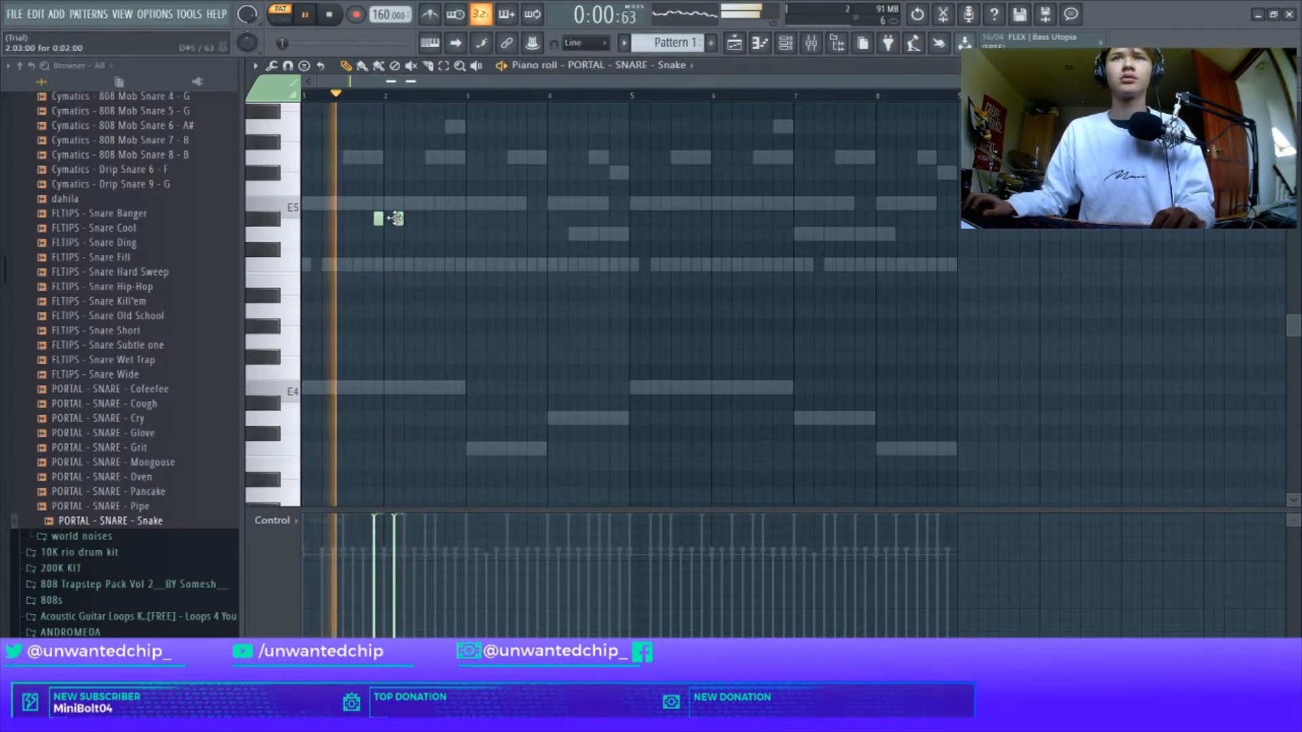
pyautogui.moveTo(398, 218); pyautogui.dragTo(408, 218)
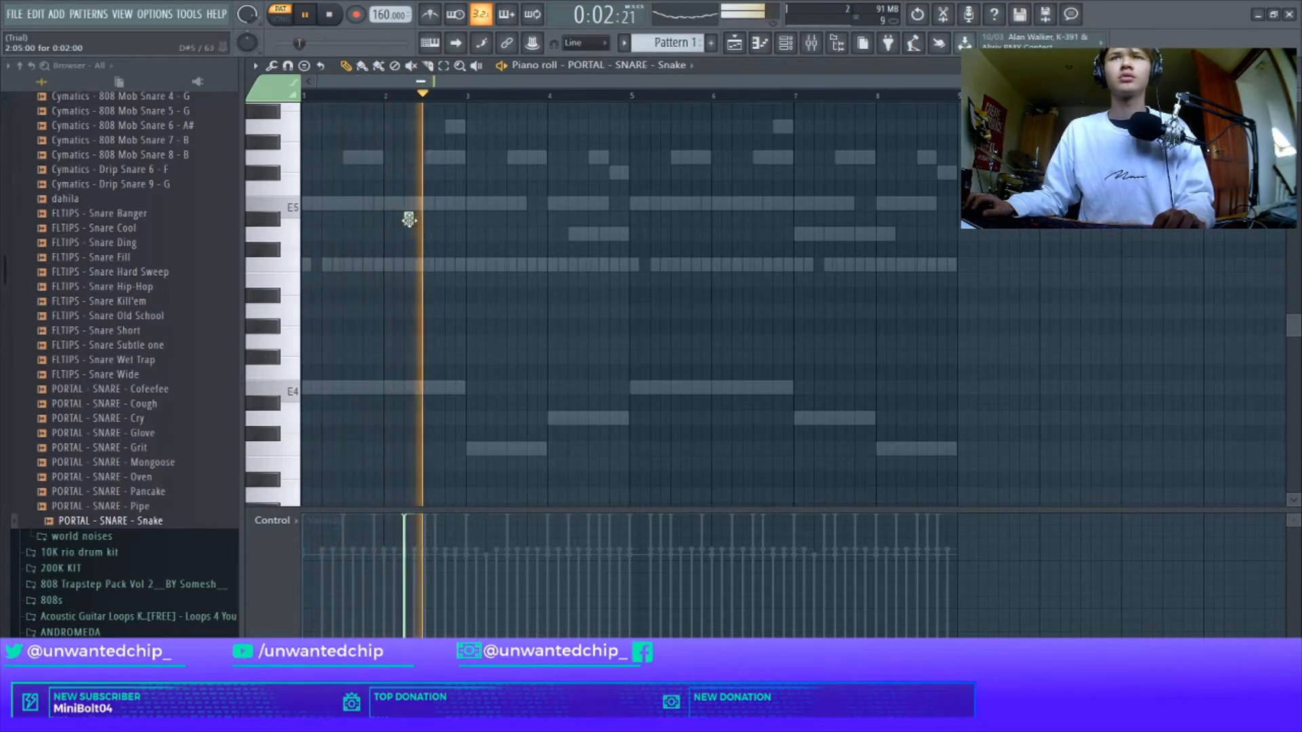
pyautogui.press('space')
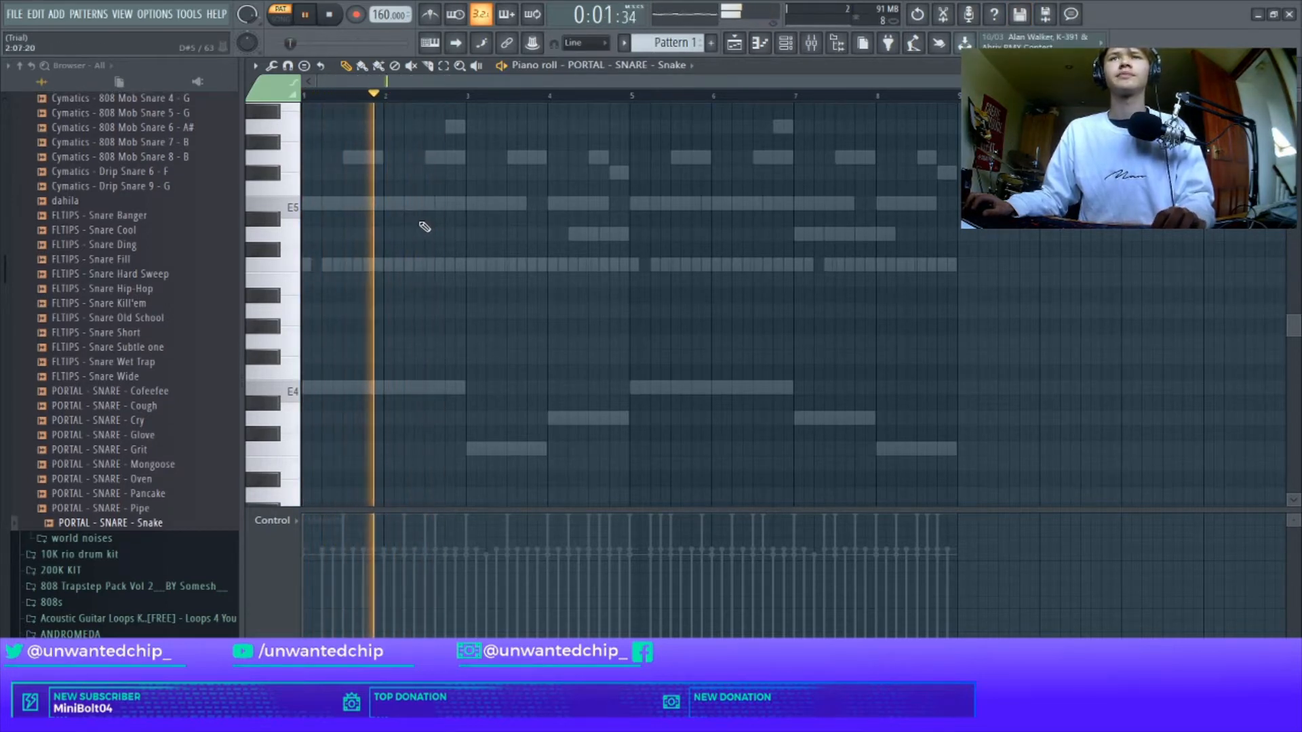
# Place D#5 snare hits at the end of bar 2, early in bar 3 and at the end of bar 4, and repeat them through bars 5–8
pyautogui.click(419, 219)
pyautogui.moveTo(420, 218); pyautogui.dragTo(460, 218)
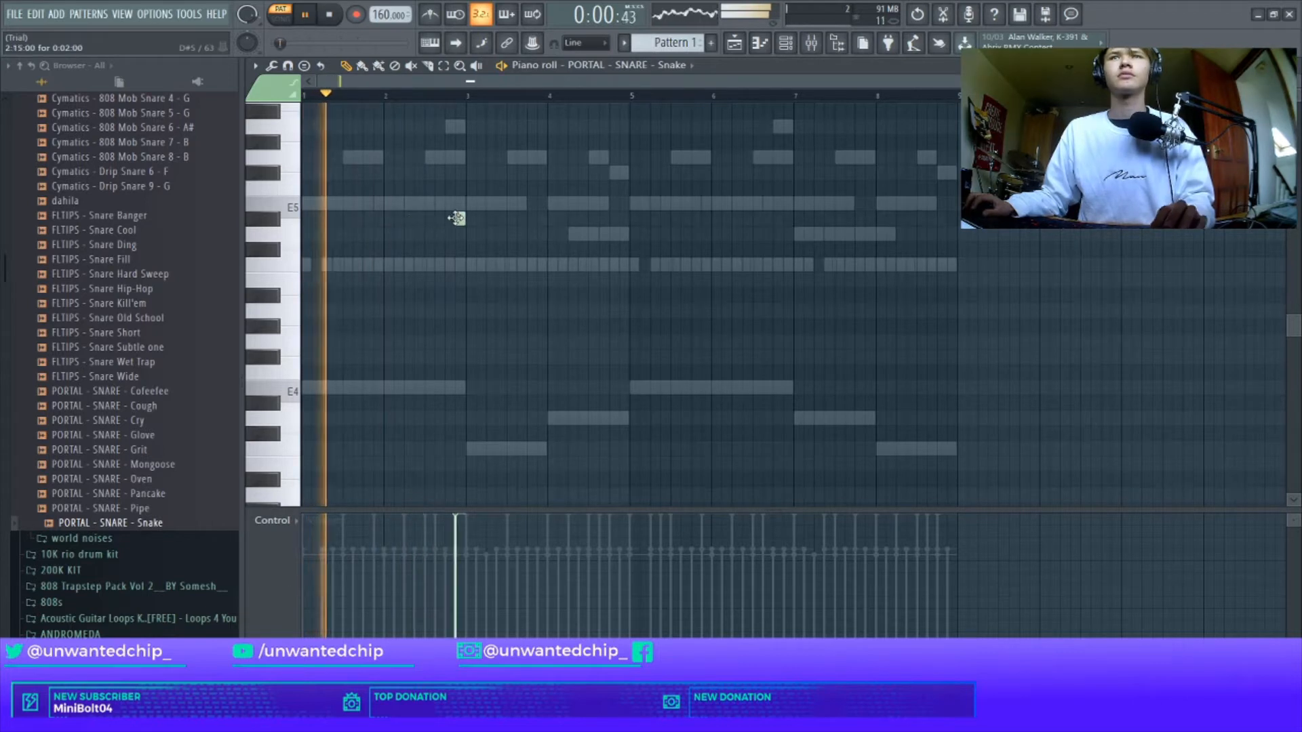
pyautogui.click(488, 218)
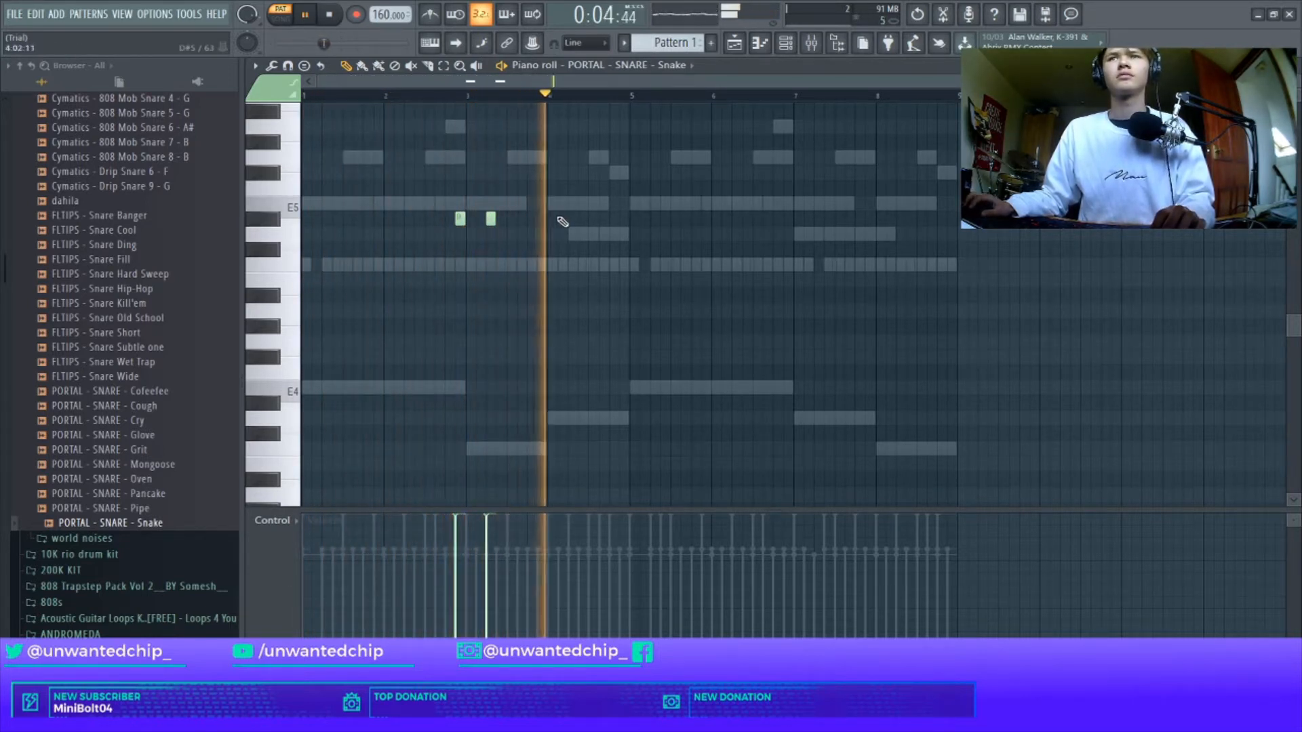
pyautogui.click(620, 218)
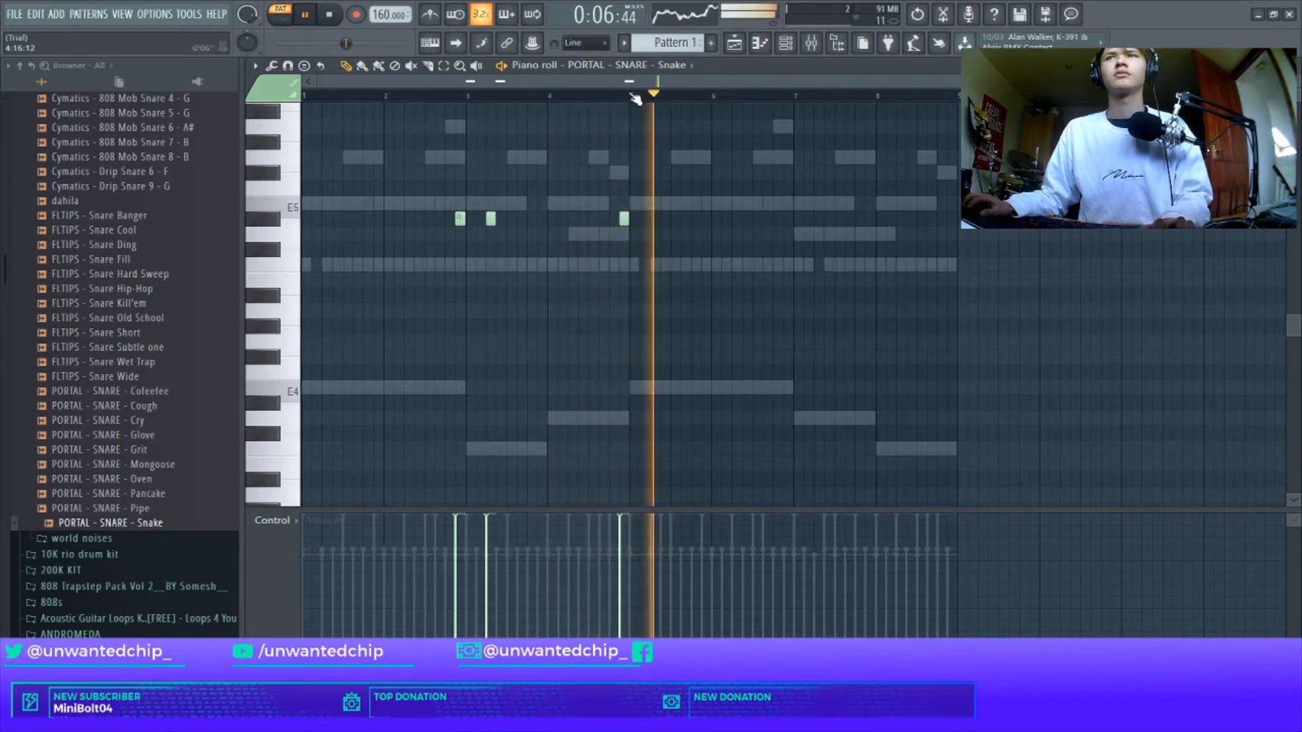
pyautogui.hotkey('ctrl', 'b')
pyautogui.keyDown('ctrl'); pyautogui.click(804, 132); pyautogui.keyUp('ctrl')
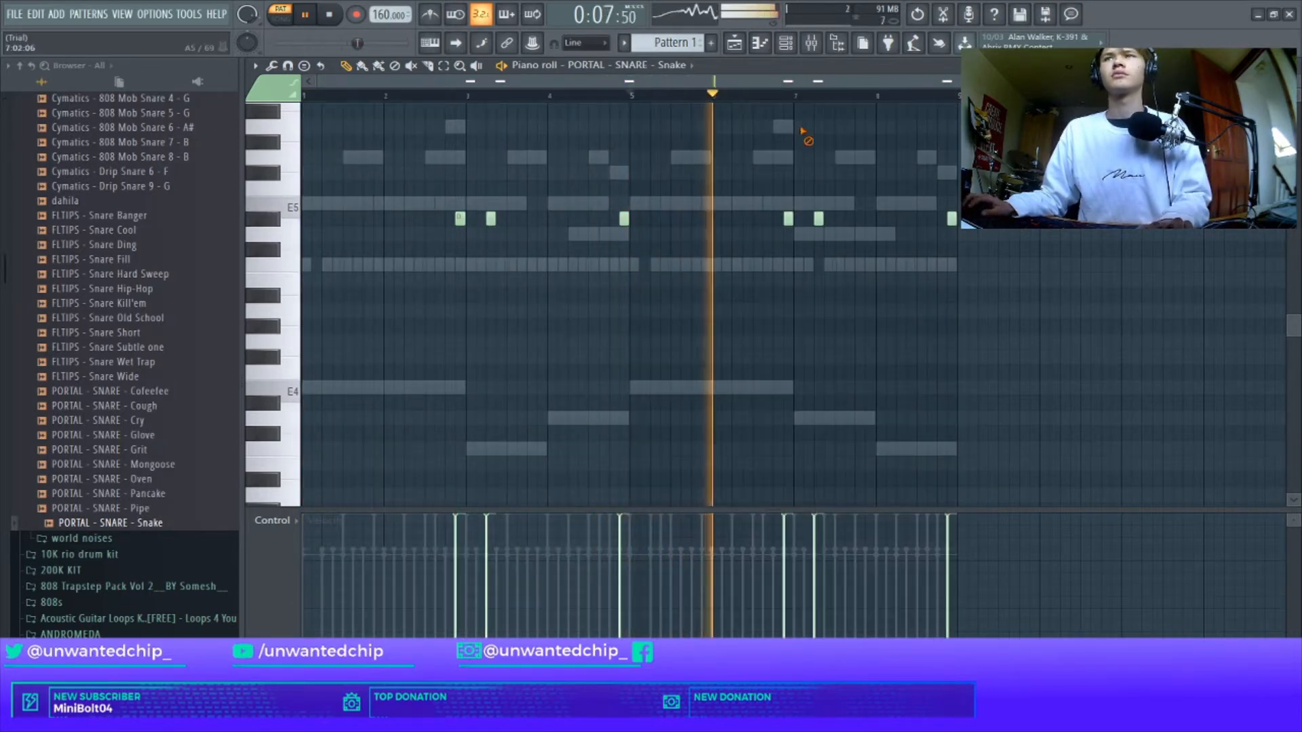
# Add Cymatics - Astro Talk Snare - B from the percs folder as a new channel below the PORTAL snare and preview it
pyautogui.press('F7')
pyautogui.scroll(2, 73, 306)
pyautogui.scroll(8, 73, 305)
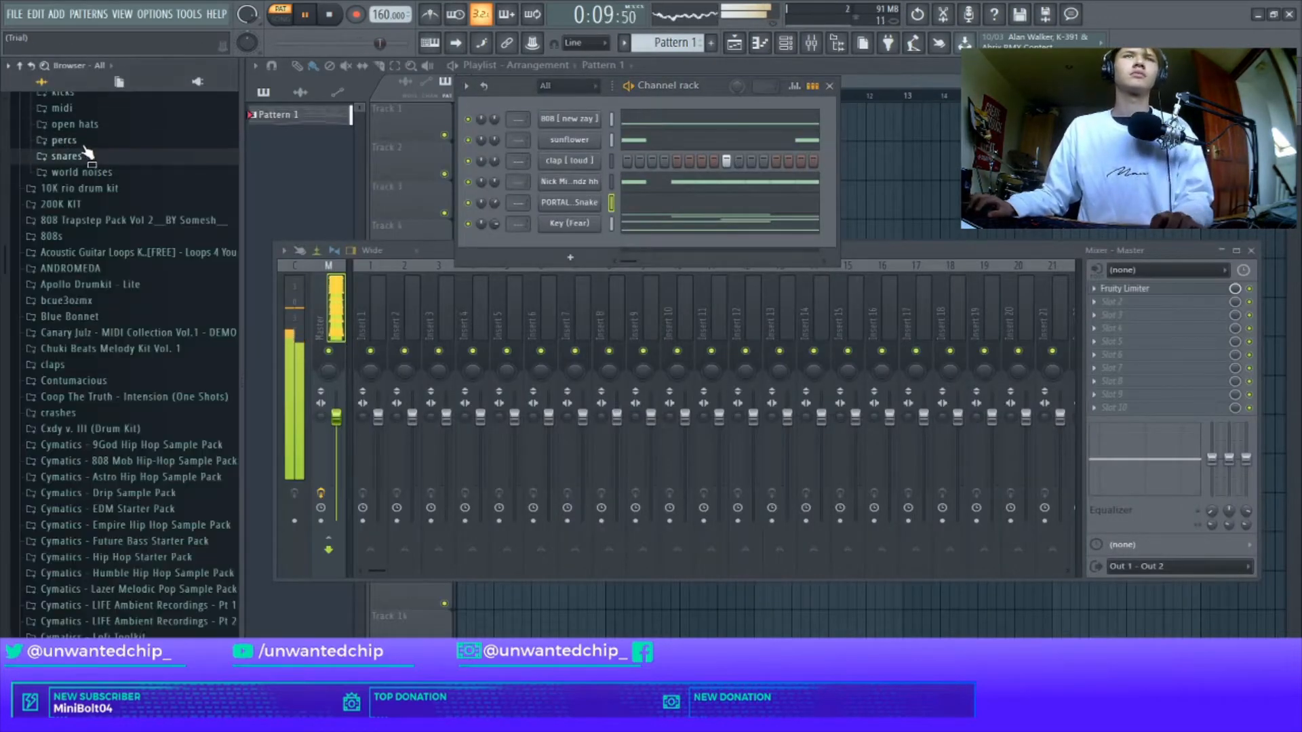
pyautogui.click(119, 204)
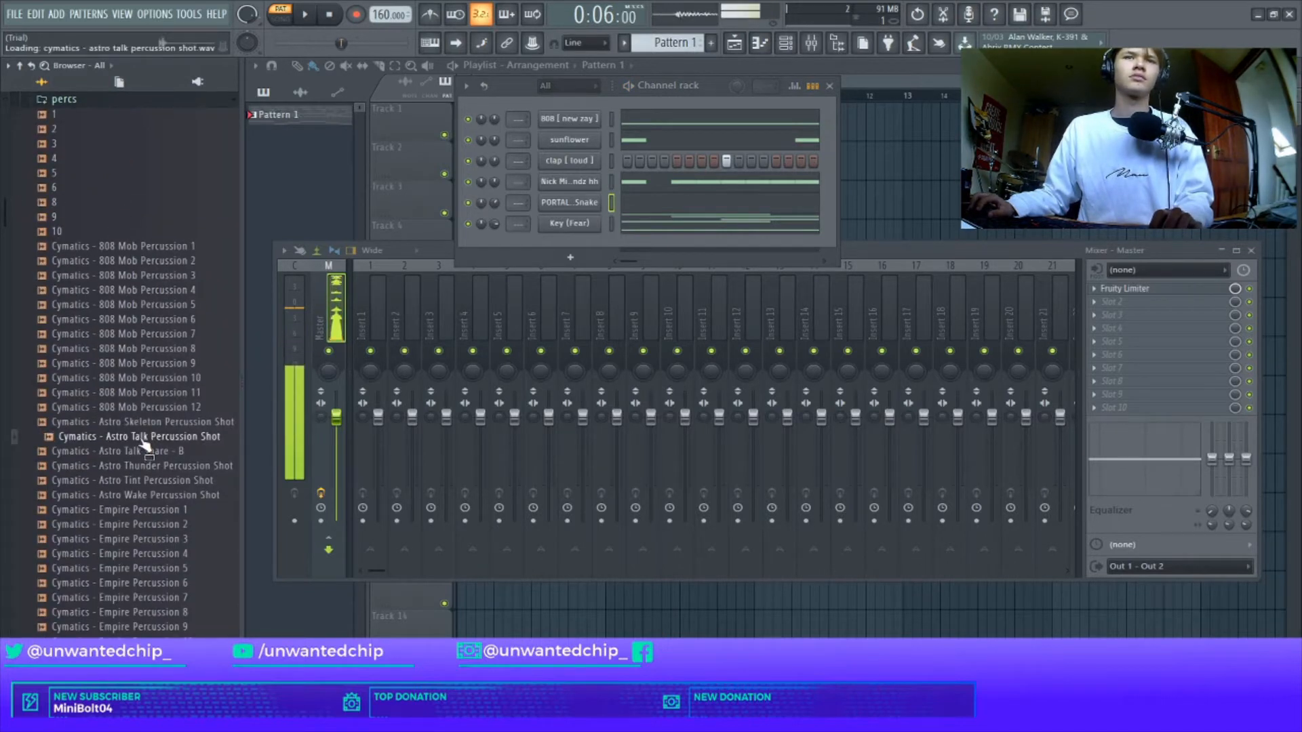
pyautogui.moveTo(580, 242); pyautogui.dragTo(556, 207)
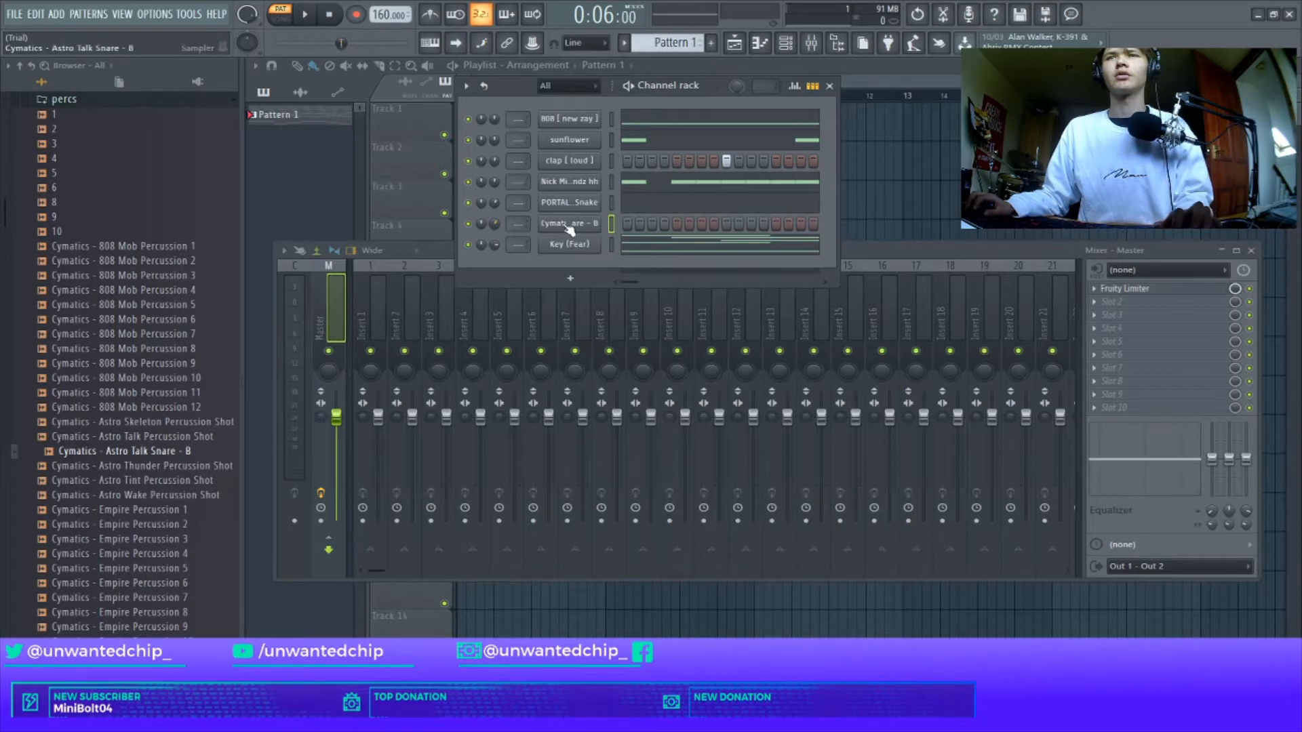
pyautogui.click(567, 225)
pyautogui.click(681, 130)
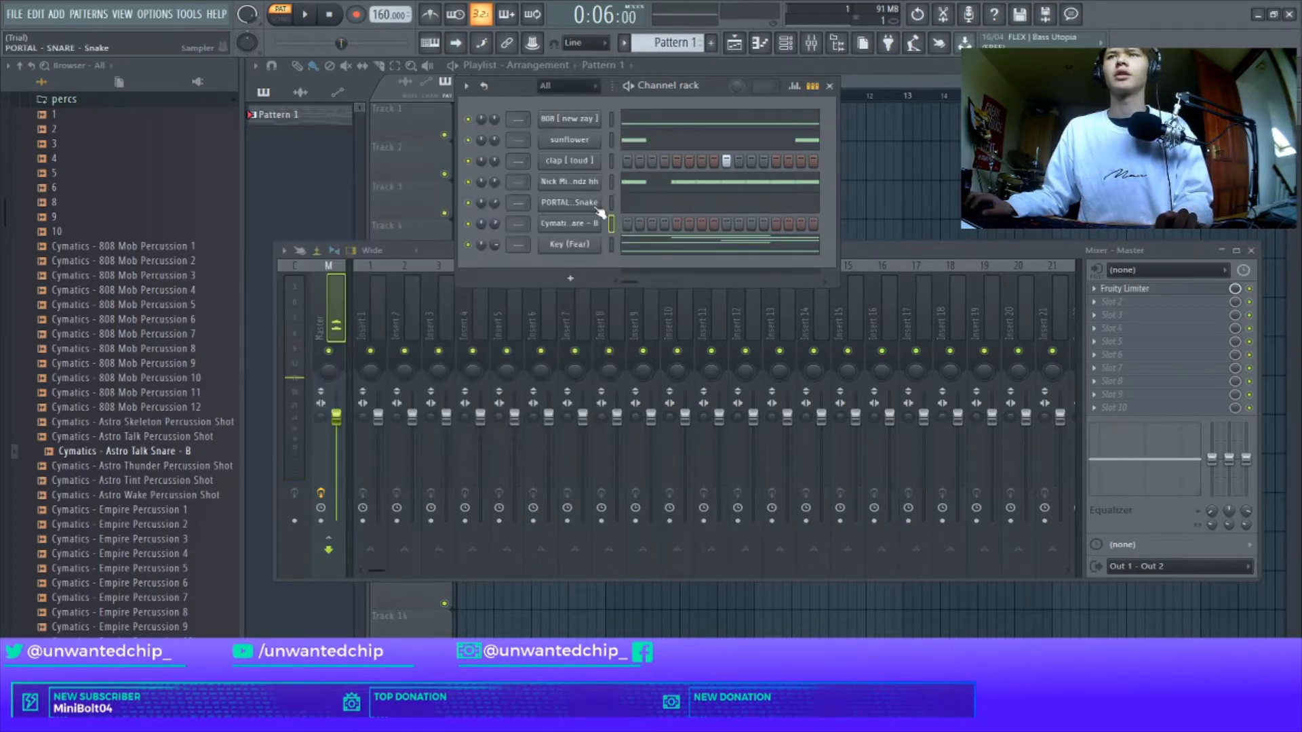
# Place a C5 hit in the middle of bar 2 on the Astro Talk Snare channel and duplicate it four bars on
pyautogui.rightClick(543, 216)
pyautogui.click(563, 222)
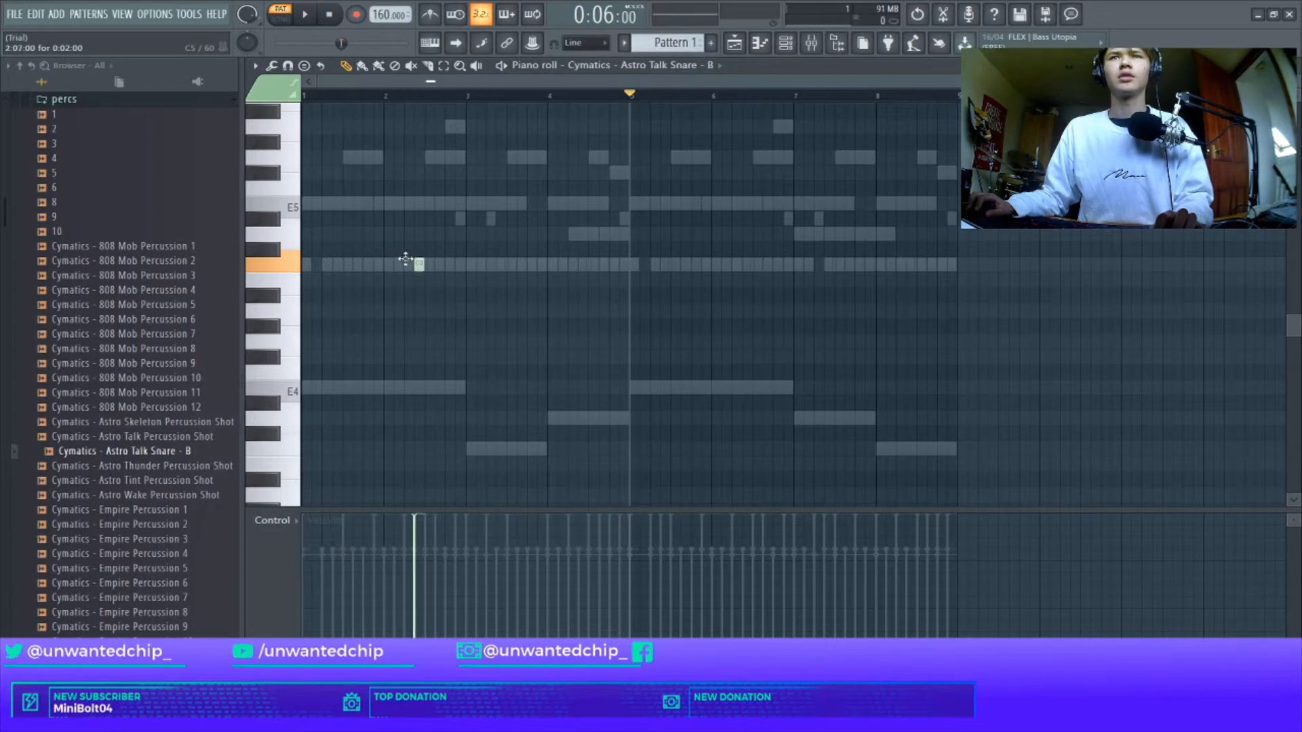
pyautogui.click(329, 14)
pyautogui.press('space')
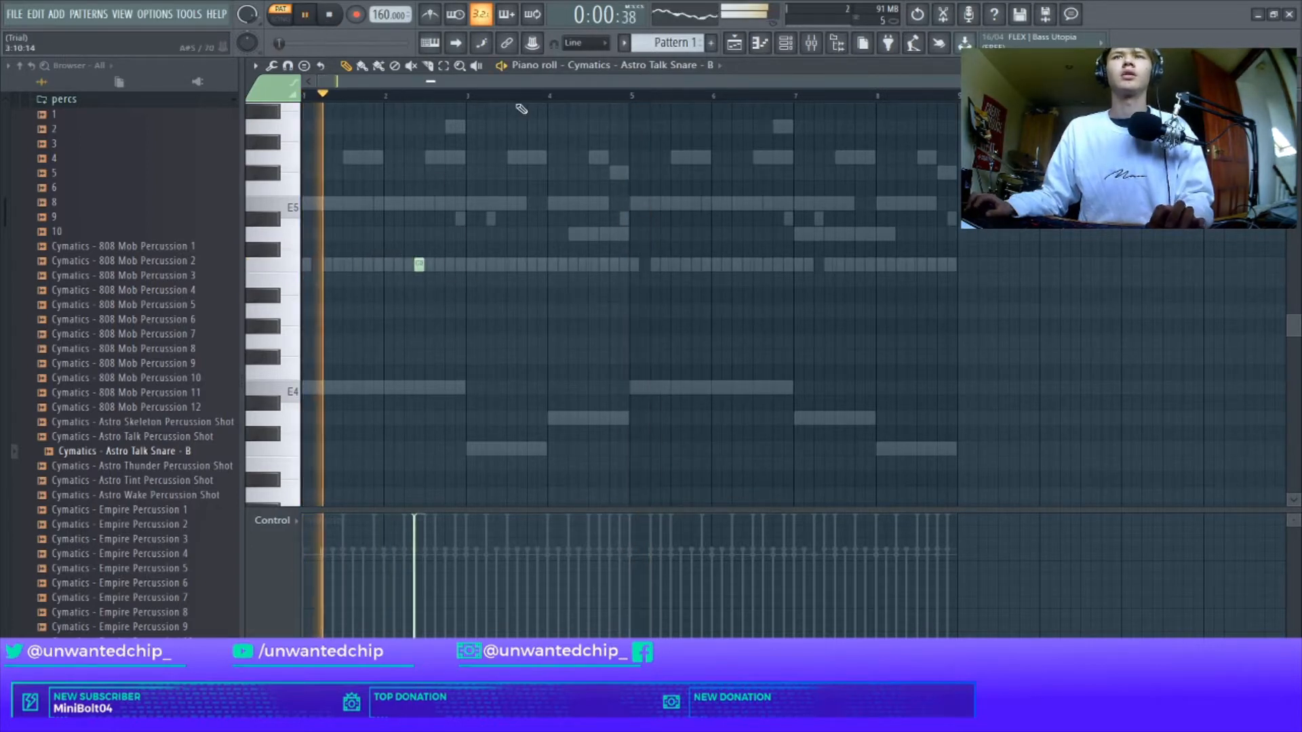
pyautogui.moveTo(634, 97); pyautogui.dragTo(305, 101)
pyautogui.hotkey('ctrl', 'b')
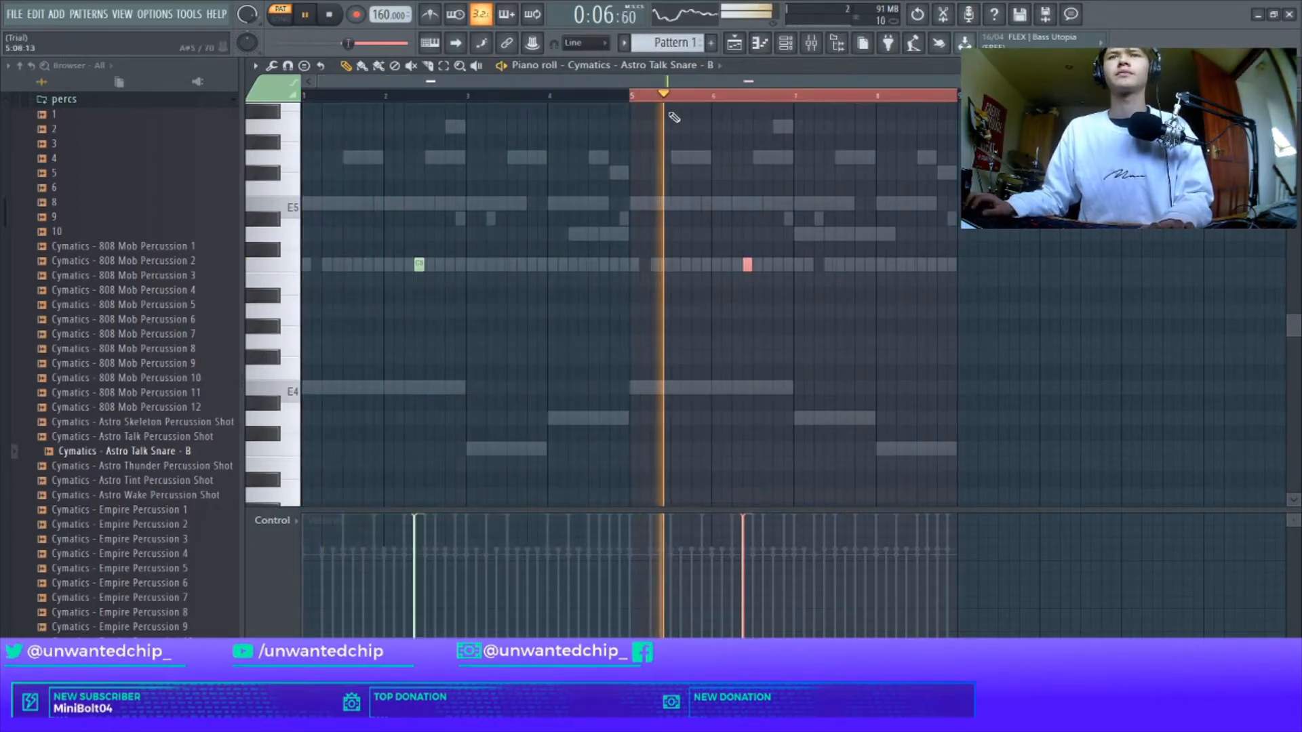
pyautogui.click(762, 125)
pyautogui.press('Escape')
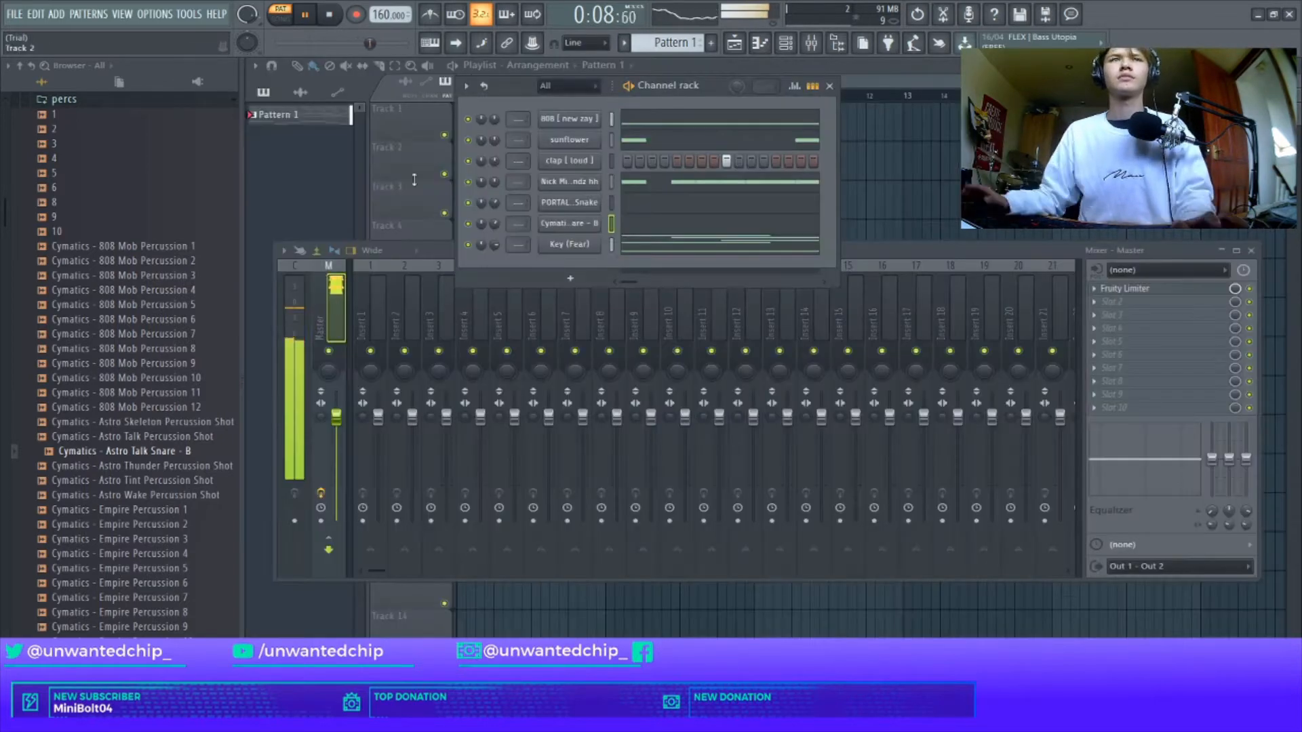
pyautogui.click(644, 230)
pyautogui.press('Escape')
# Add the short trap shit oh sample from the open hats folder as a new channel above Key (Fear)
pyautogui.scroll(3, 102, 203)
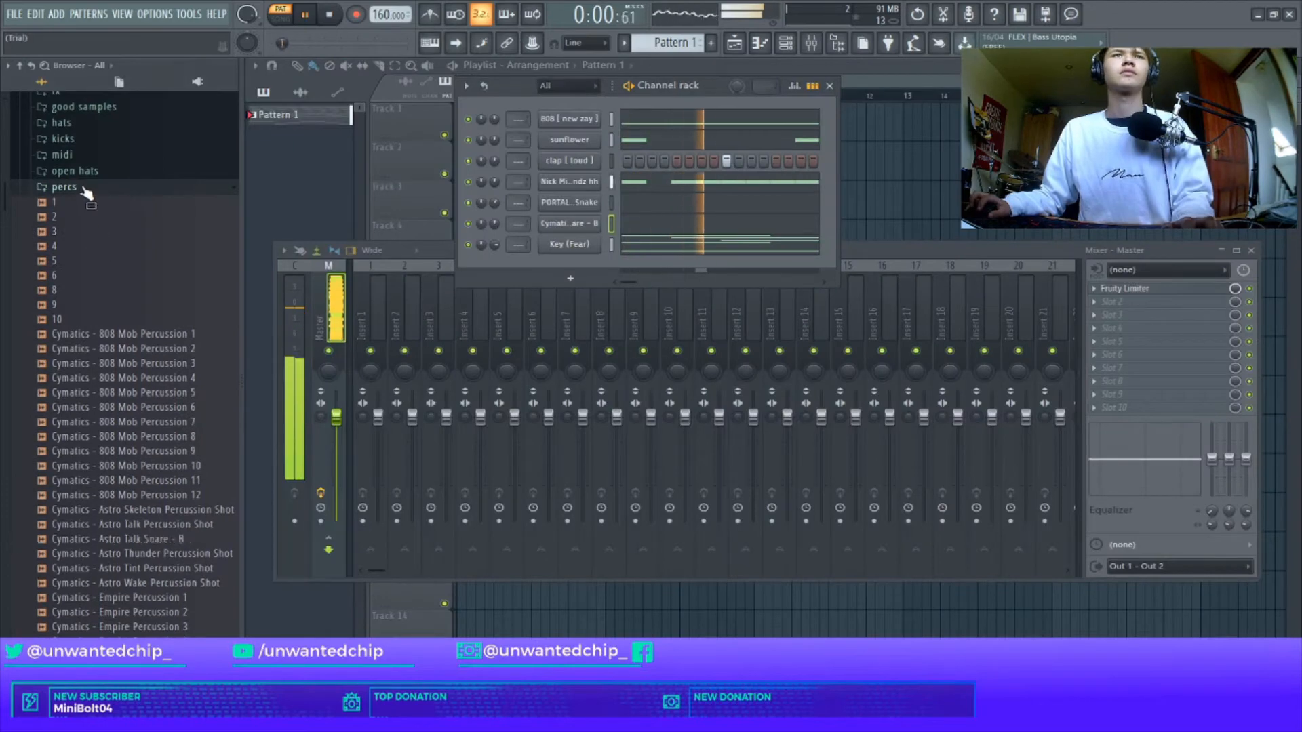
pyautogui.click(85, 189)
pyautogui.click(78, 172)
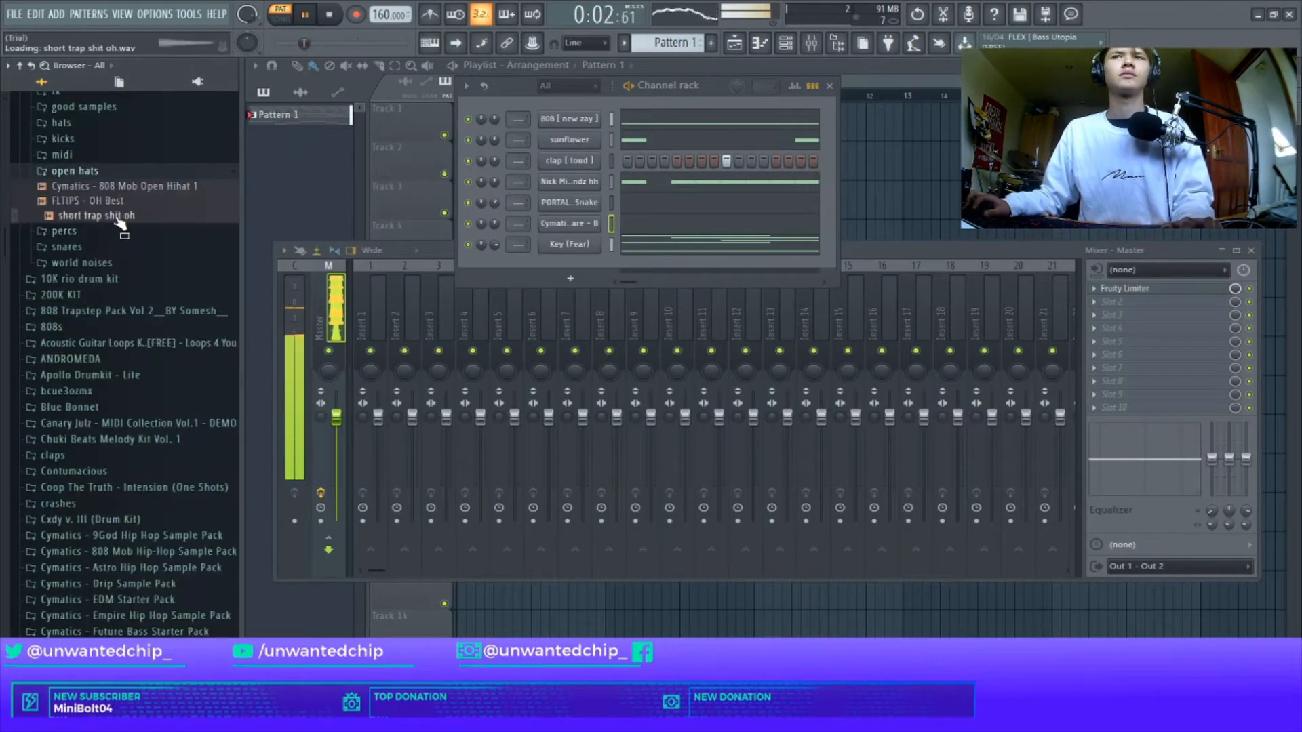
pyautogui.moveTo(607, 262); pyautogui.dragTo(605, 266)
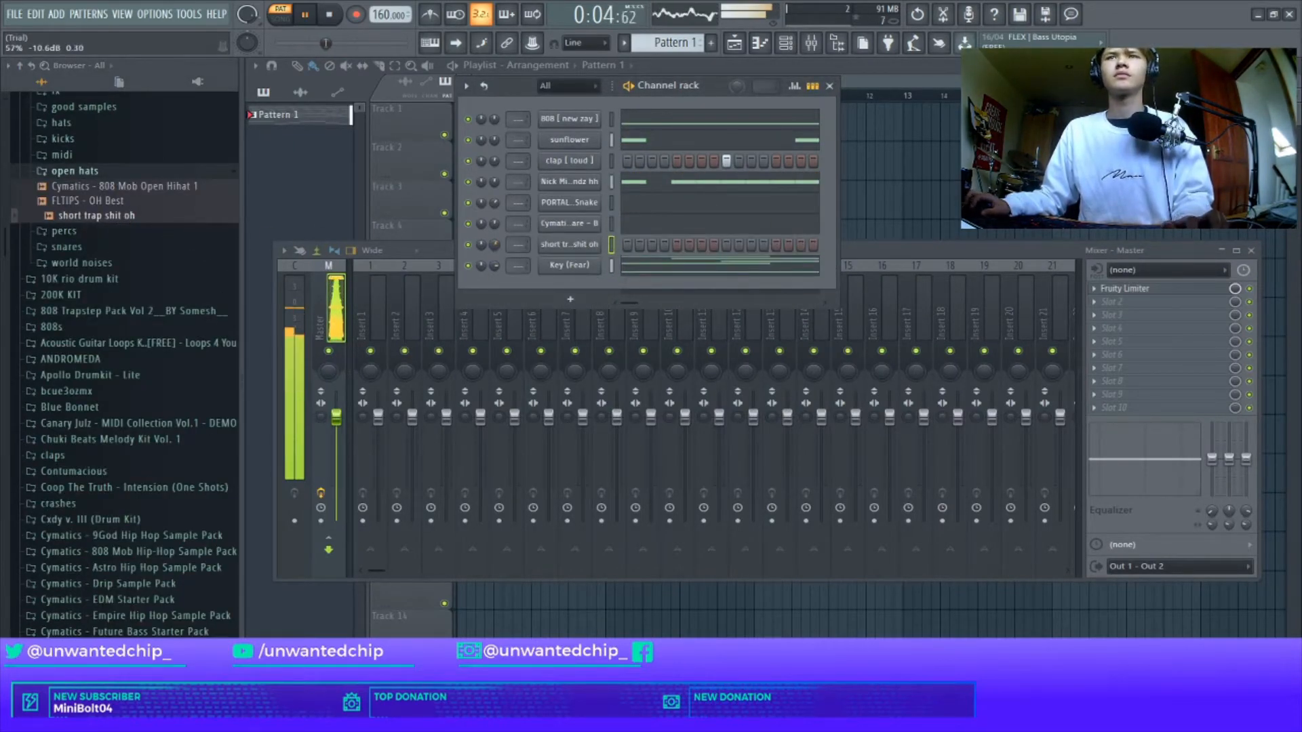
# On the short trap shit oh channel, place an E4 hit late in bar 1 and C5 hits around bars 3–4, and repeat them through bars 5–8
pyautogui.rightClick(590, 244)
pyautogui.click(623, 242)
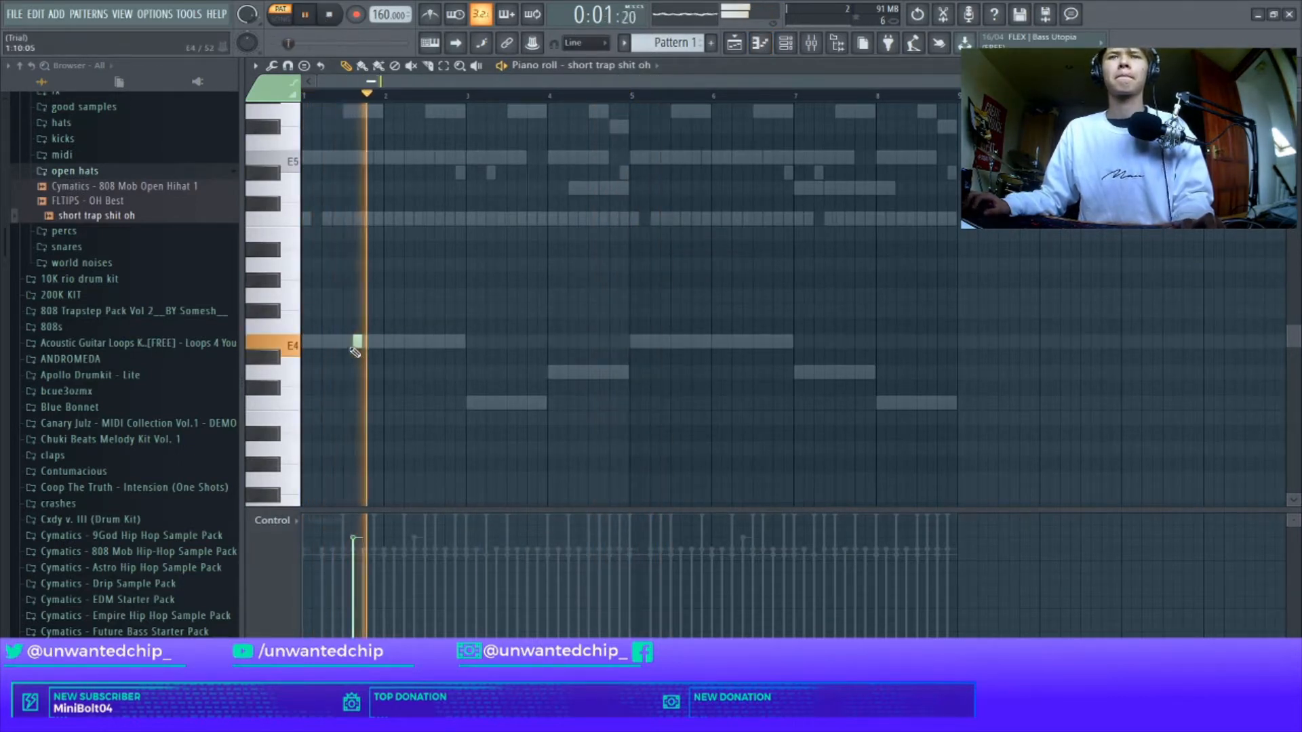
pyautogui.moveTo(353, 341); pyautogui.dragTo(365, 340)
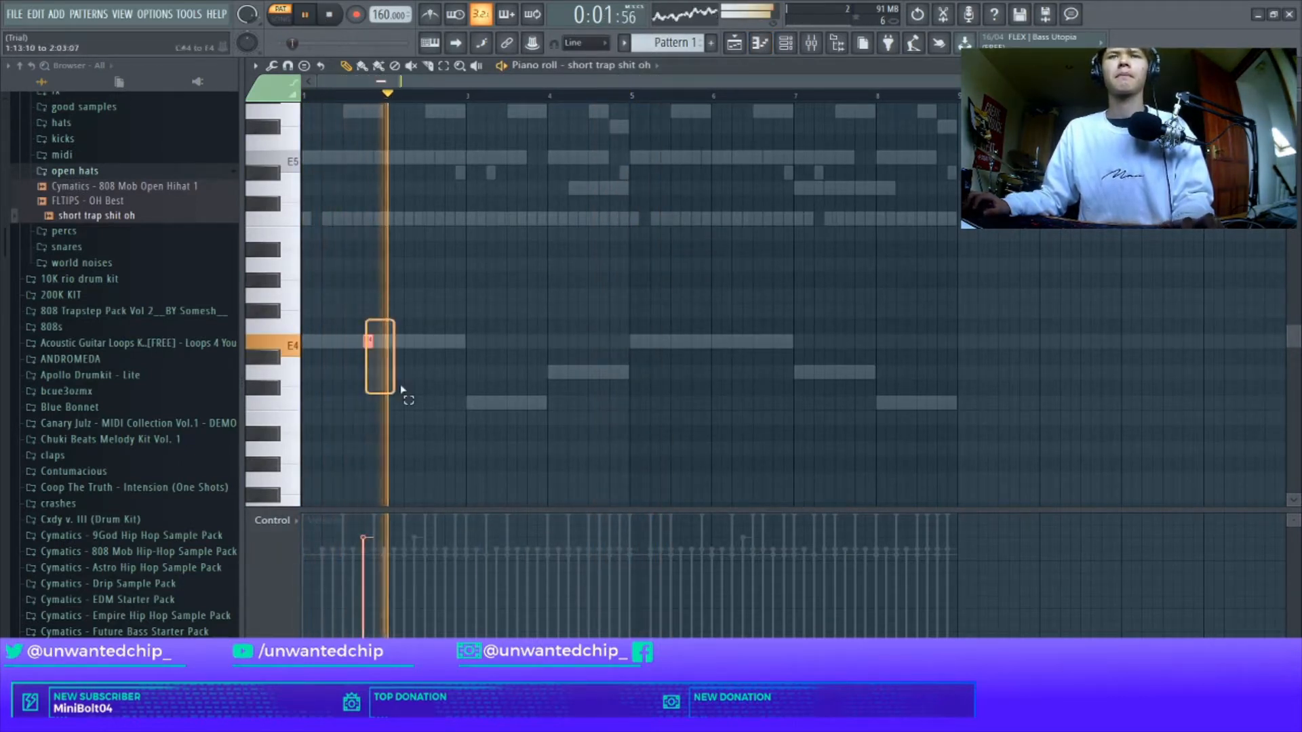
pyautogui.click(531, 218)
pyautogui.click(573, 218)
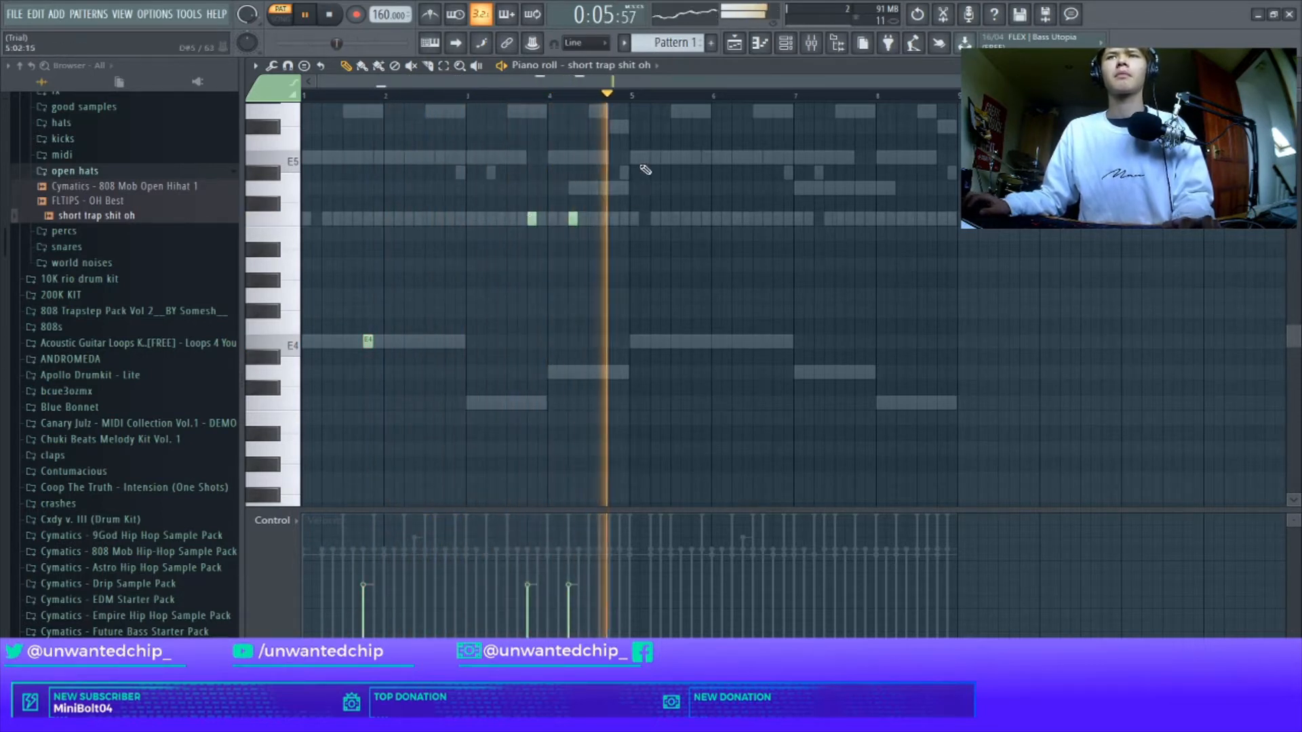
pyautogui.hotkey('ctrl', 'b')
pyautogui.keyDown('ctrl'); pyautogui.click(645, 102); pyautogui.keyUp('ctrl')
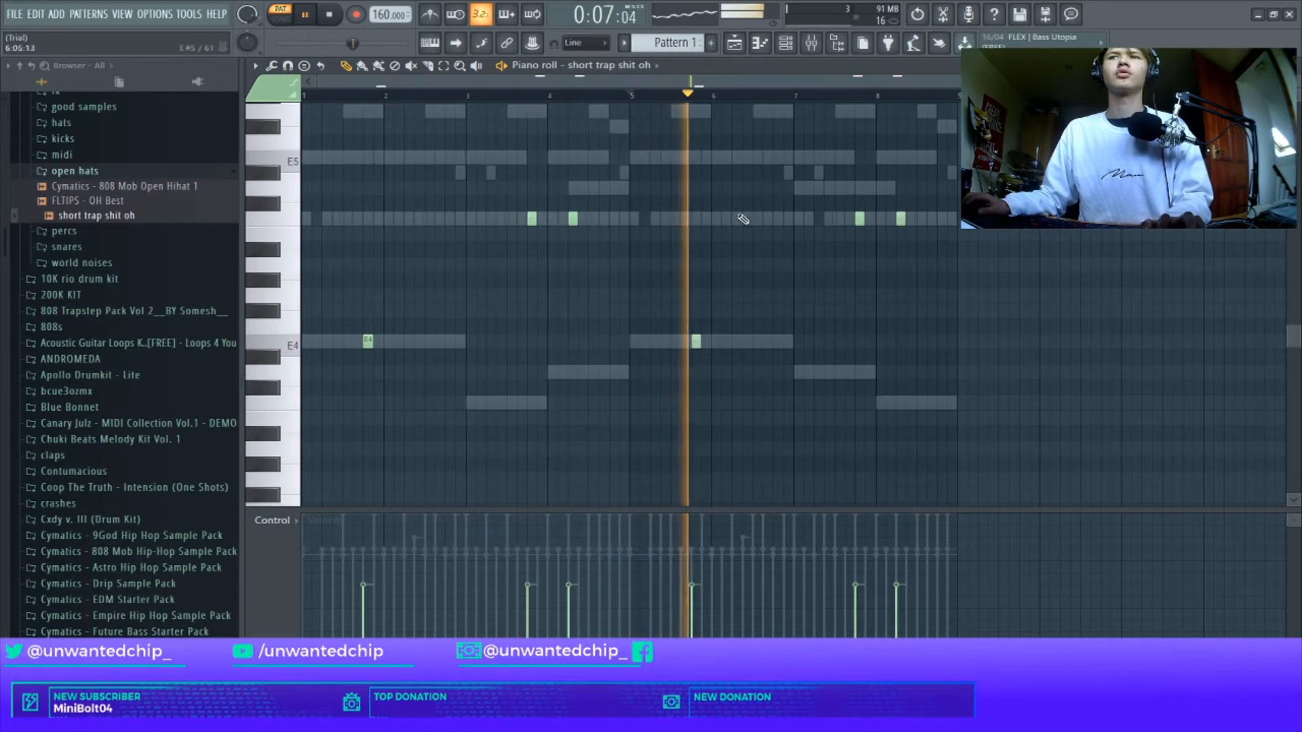
pyautogui.press('Escape')
# Collapse the open hats folder and look through the sample packs list in the browser
pyautogui.click(109, 173)
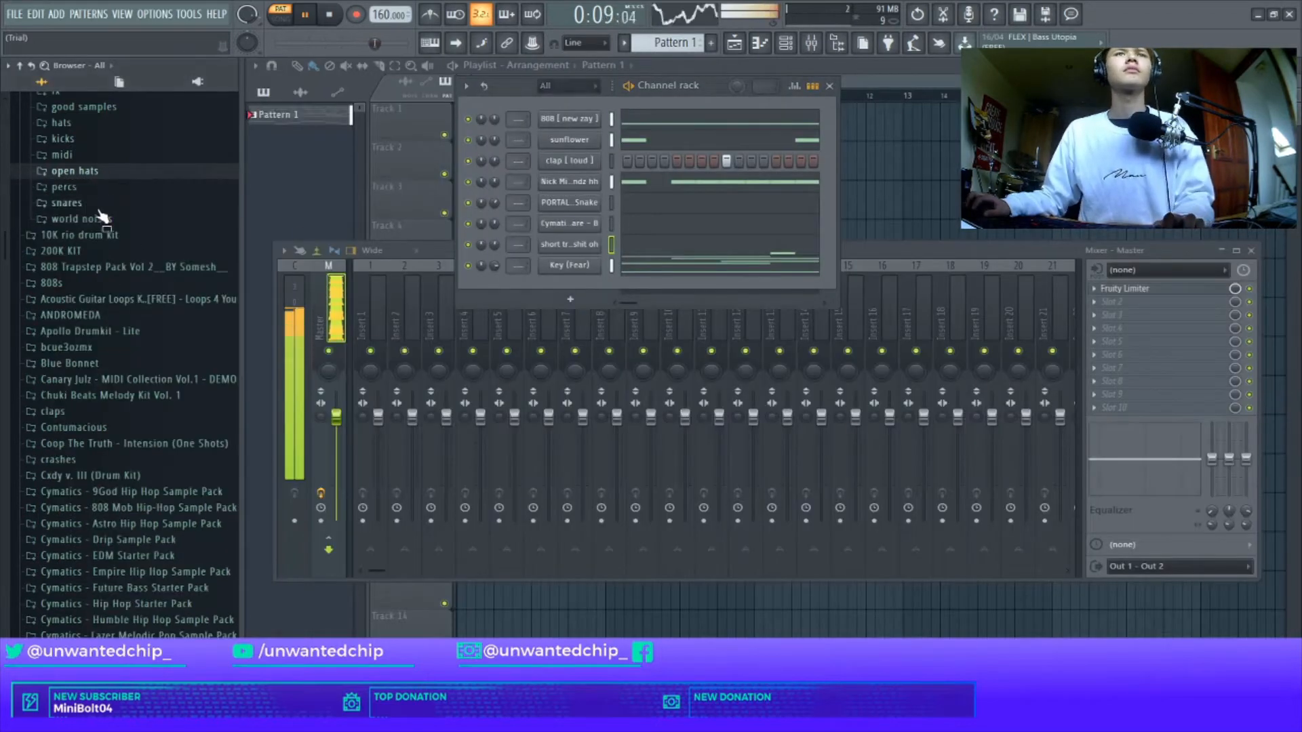
pyautogui.scroll(5, 93, 232)
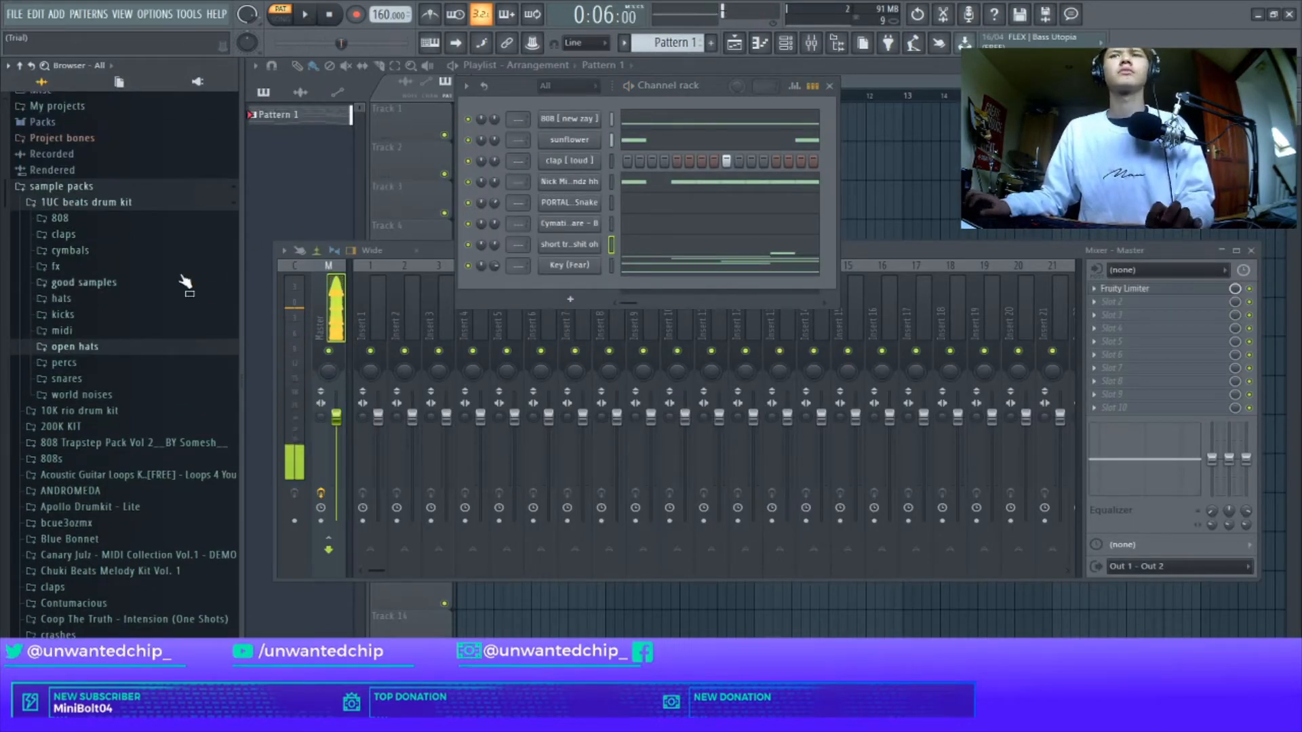
pyautogui.scroll(-6, 185, 282)
# Randomize the levels of all Key (Fear) notes and scale the levels down overall
pyautogui.click(636, 271)
pyautogui.hotkey('ctrl', 'a')
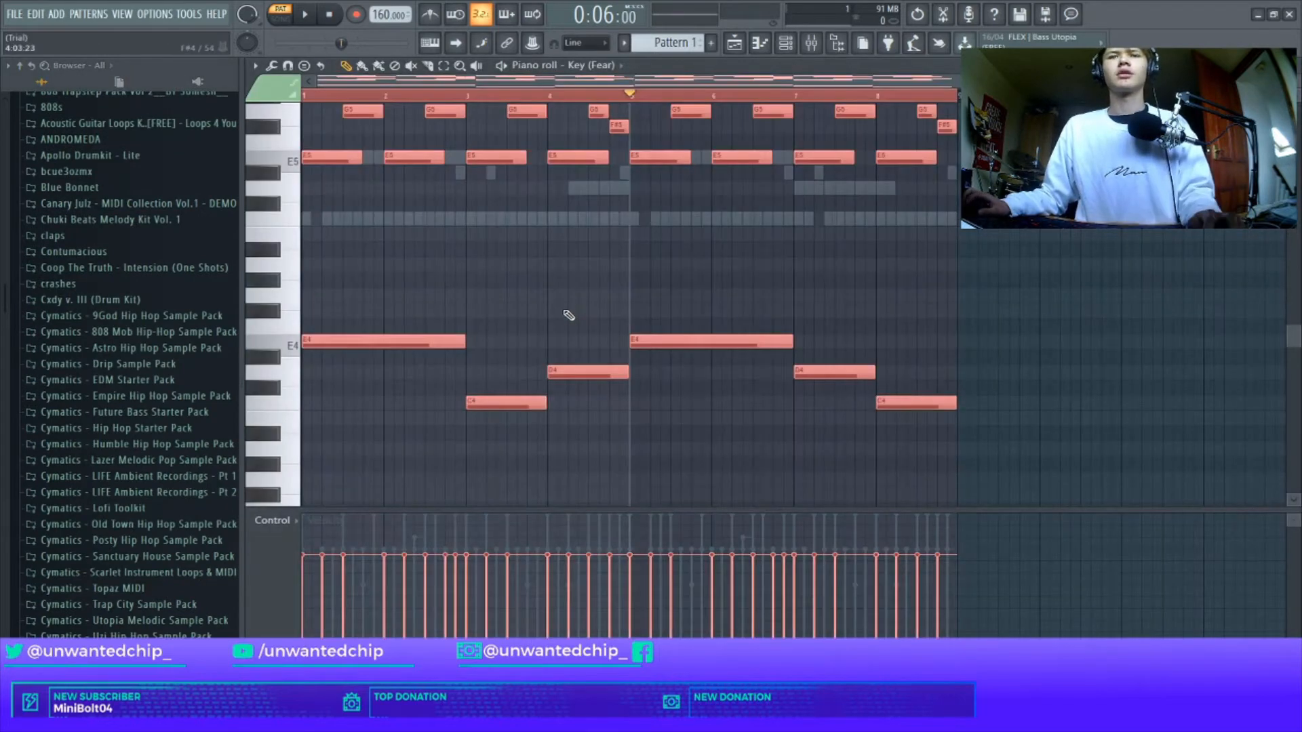
pyautogui.hotkey('alt', 'r')
pyautogui.click(731, 492)
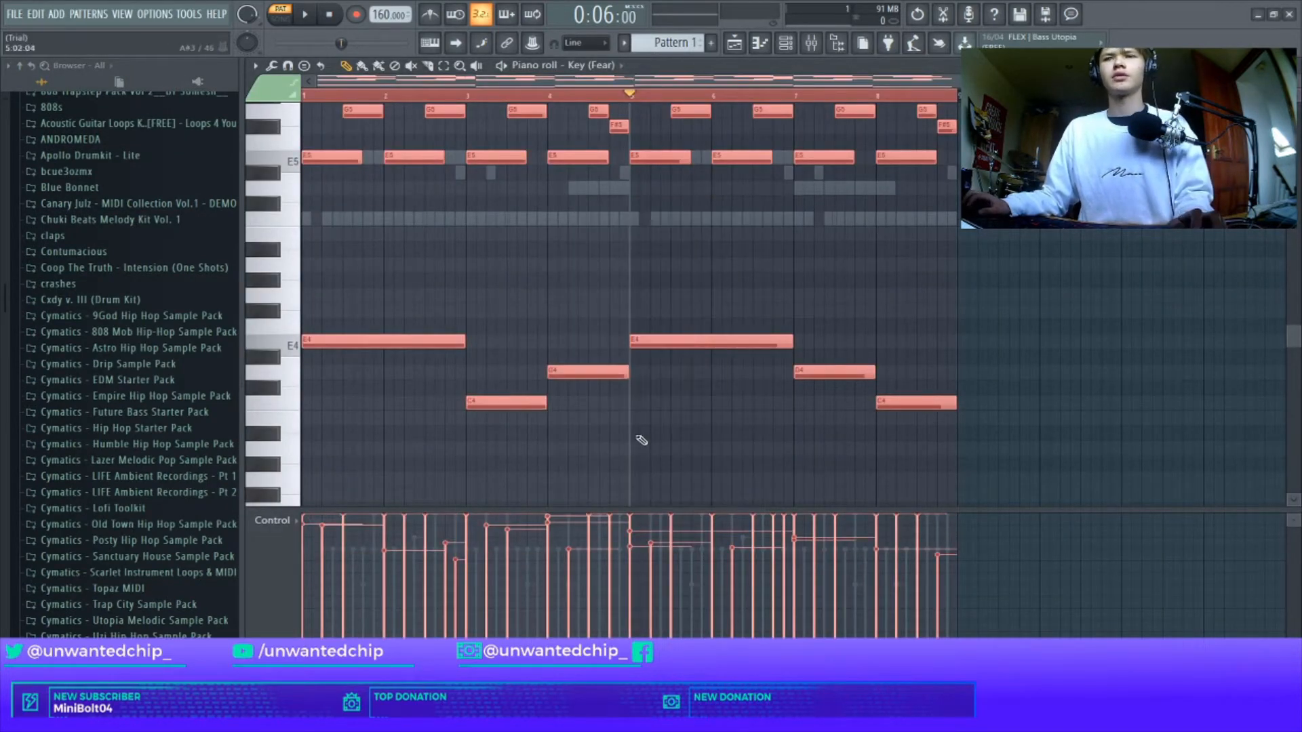
pyautogui.hotkey('alt', 's')
pyautogui.click(748, 415)
pyautogui.scroll(-5, 645, 400)
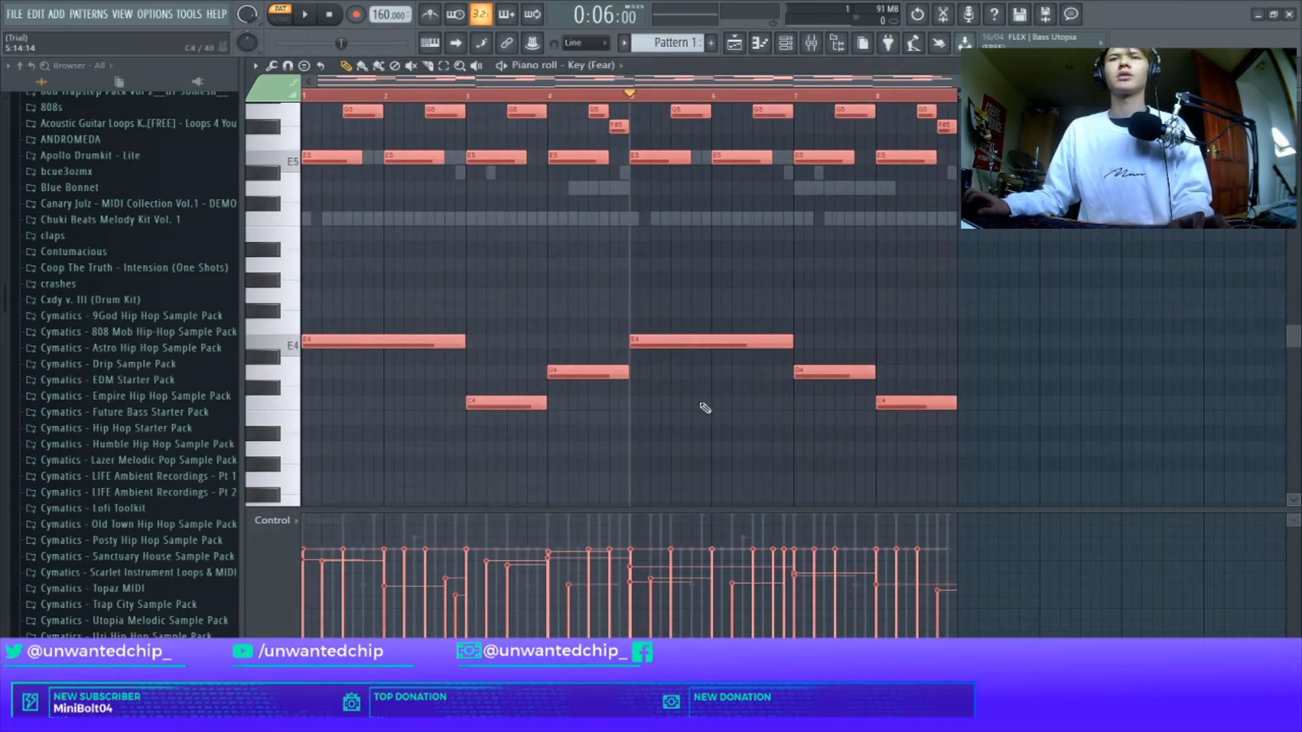
pyautogui.scroll(3, 740, 424)
pyautogui.hotkey('ctrl', 'd')
# Play back the pattern and add a one-bar D7 note at the start of bar 1 above the Key (Fear) melody
pyautogui.press('space')
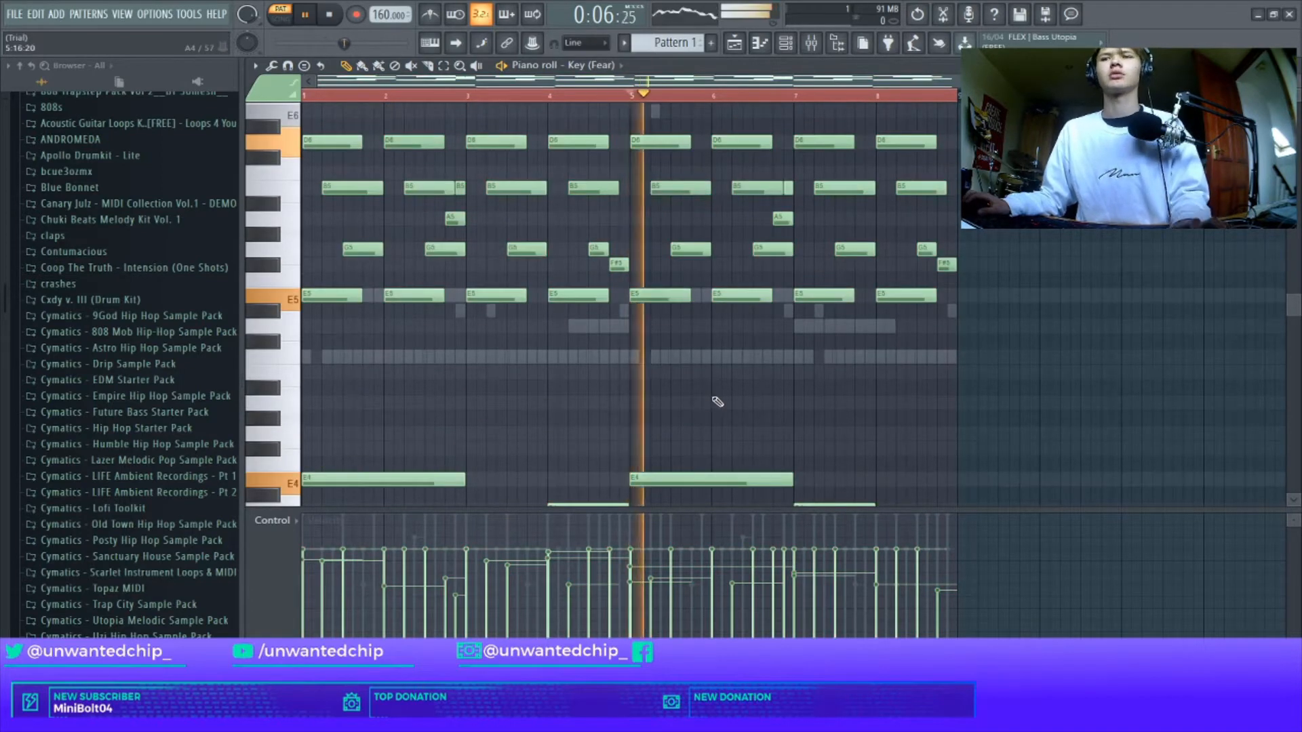
pyautogui.scroll(2, 753, 422)
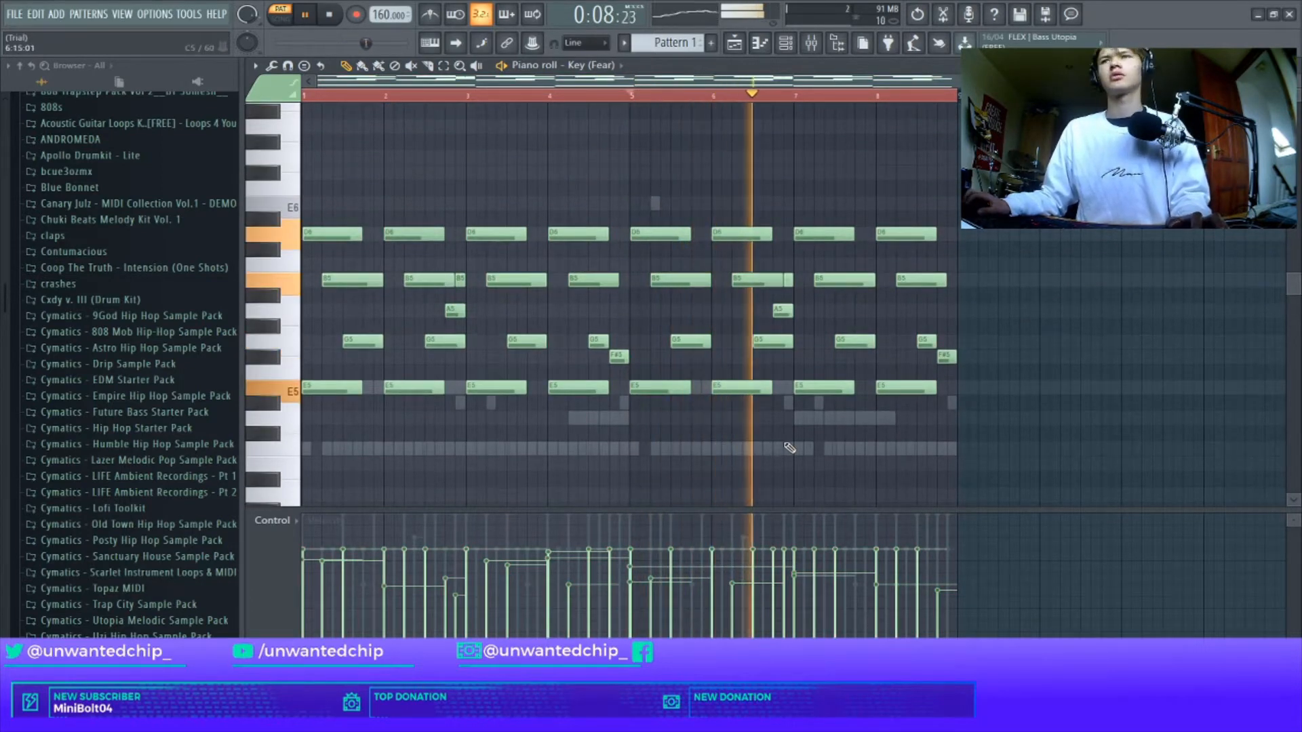
pyautogui.scroll(3, 830, 463)
pyautogui.click(328, 14)
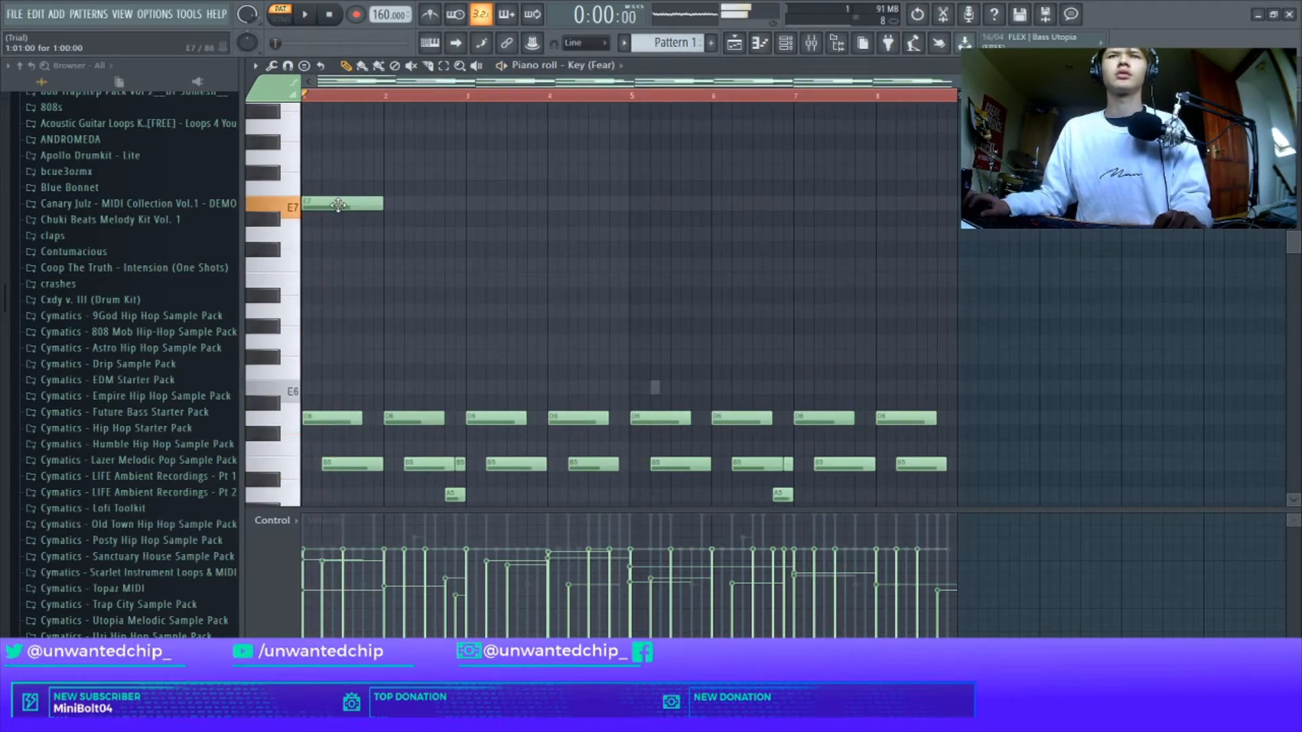
pyautogui.press('space')
pyautogui.doubleClick(341, 203)
pyautogui.click(749, 263)
pyautogui.press('space')
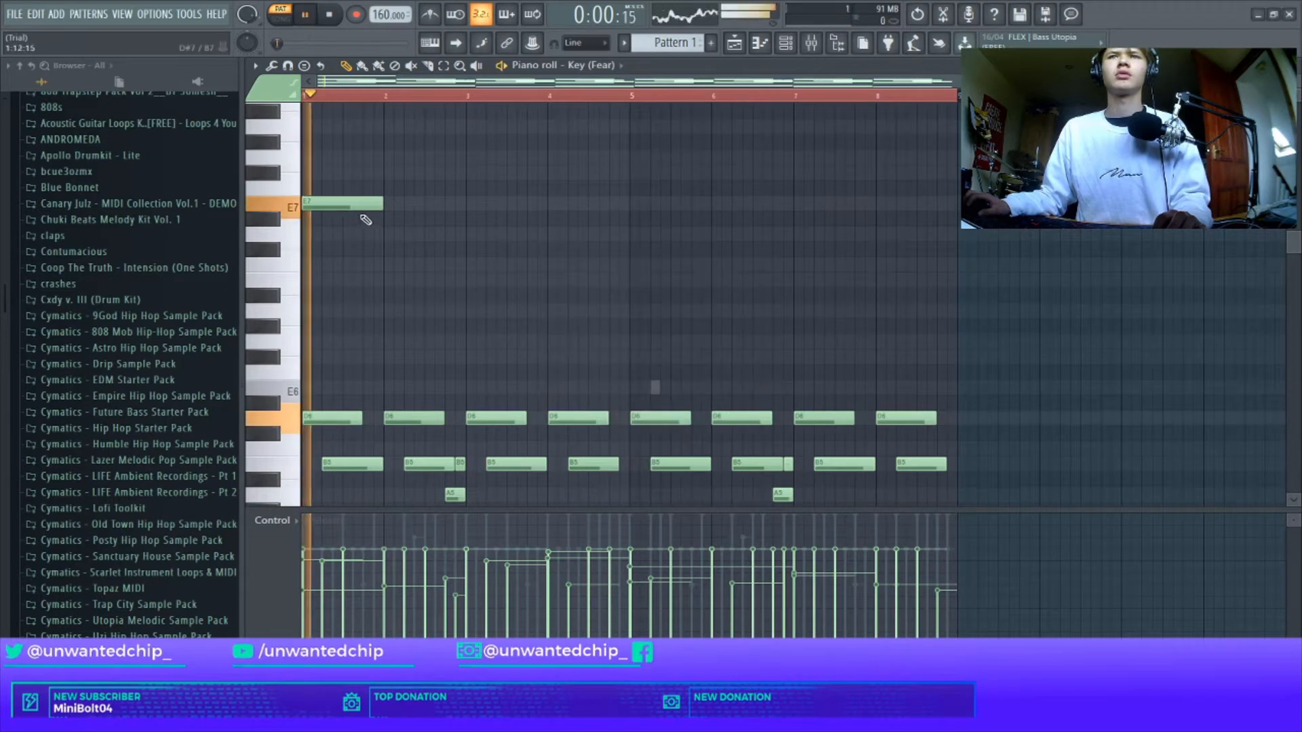
pyautogui.moveTo(346, 209); pyautogui.dragTo(345, 239)
# Continue the high melody in bar 1 with a one-bar B6 note on beat 3 and a one-bar A6 note on beat 4
pyautogui.click(356, 265)
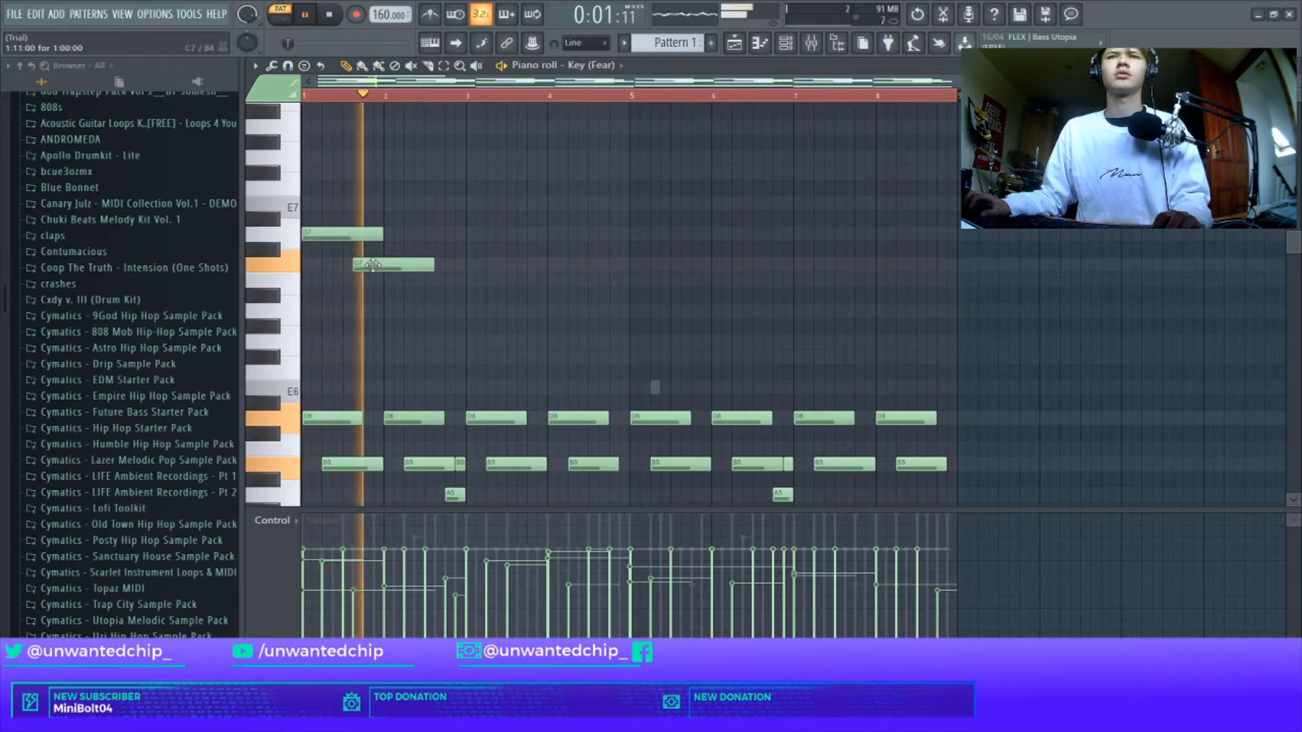
pyautogui.click(370, 280)
pyautogui.press('space')
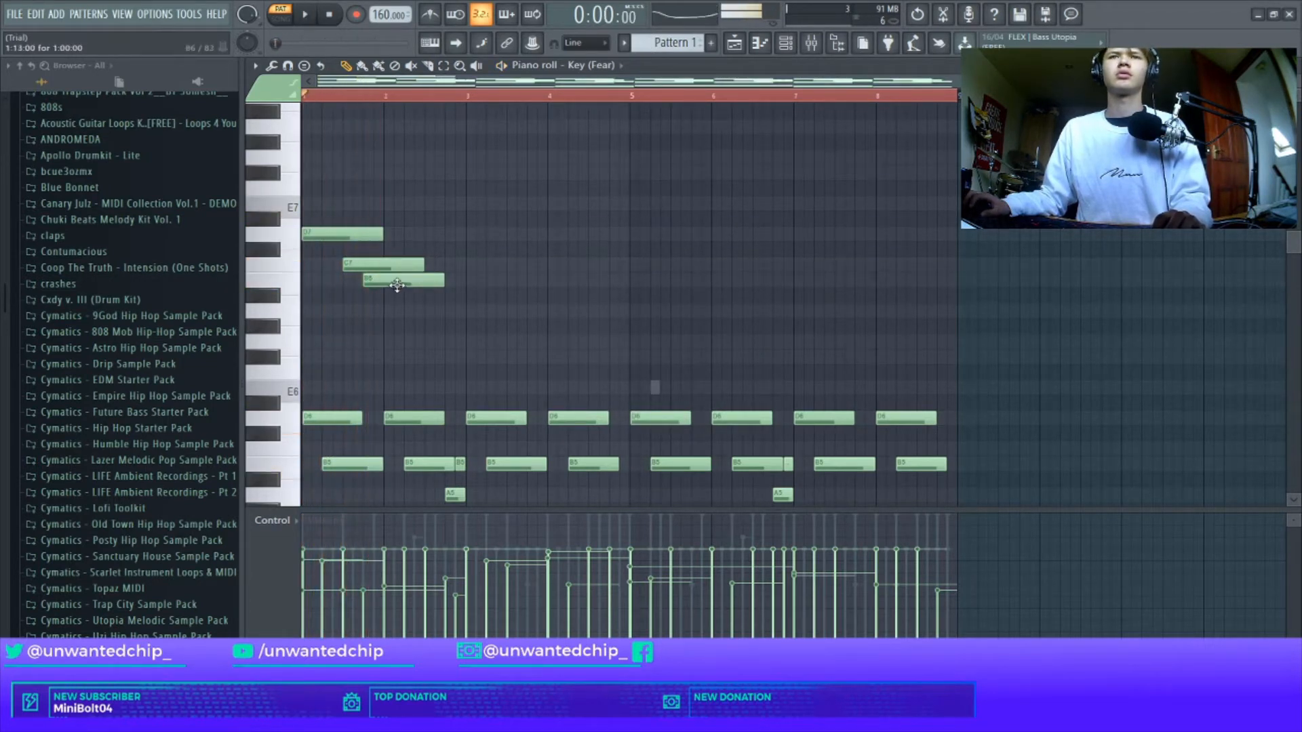
pyautogui.rightClick(395, 282)
pyautogui.press('space')
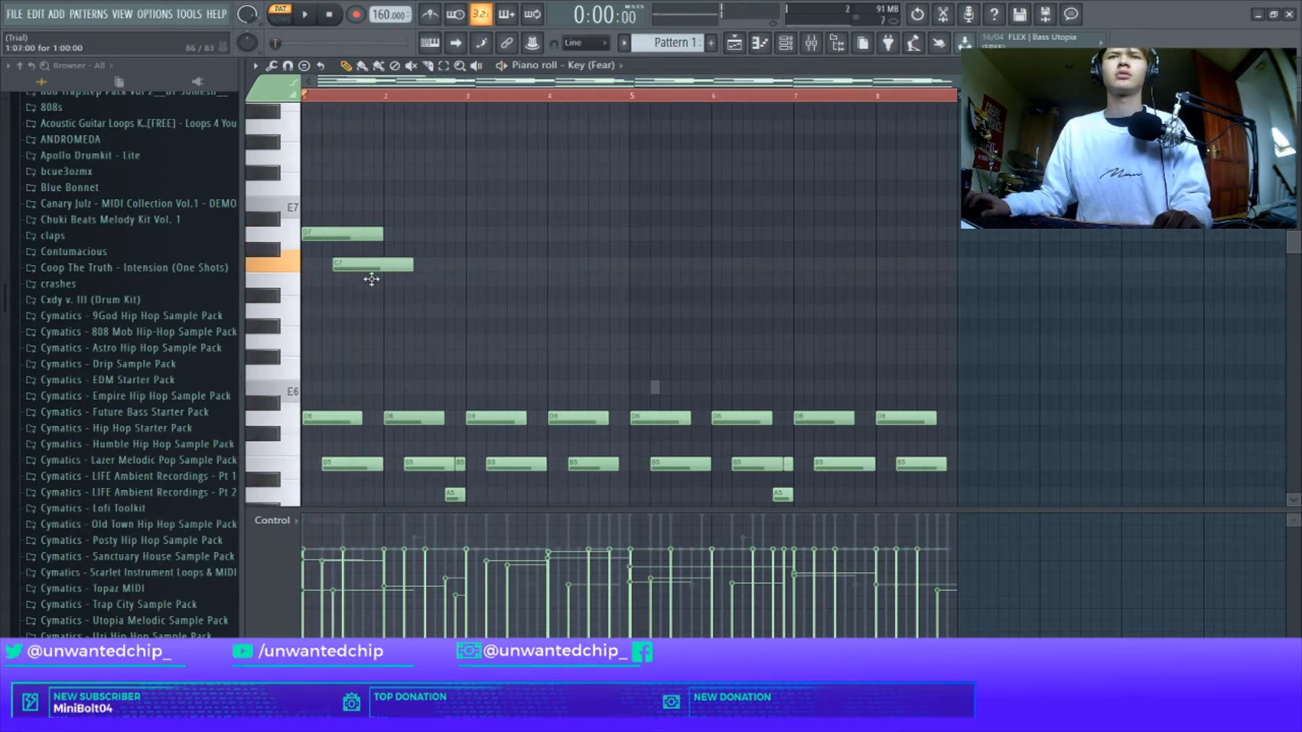
pyautogui.click(375, 316)
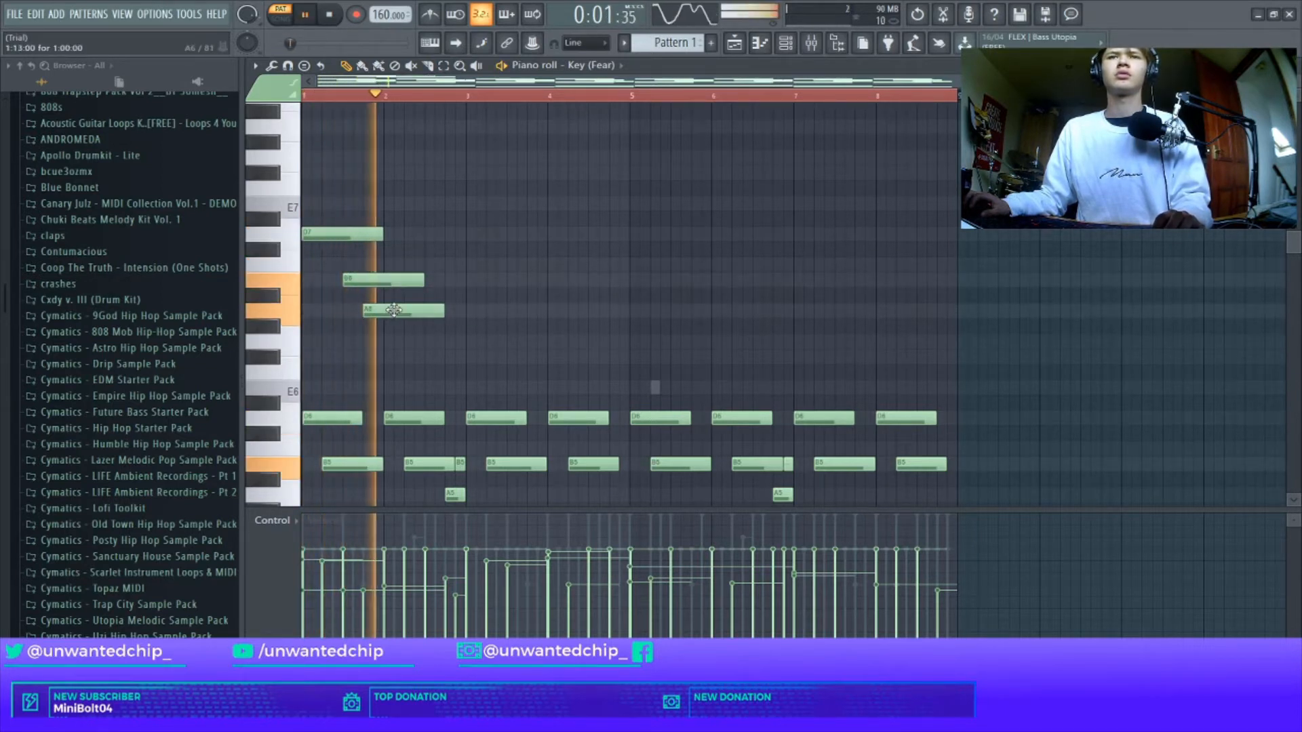
# Add one-bar high melody notes in bar 3: D7 on beat 1, E7 on beat 2 and G6 on beat 3
pyautogui.click(475, 234)
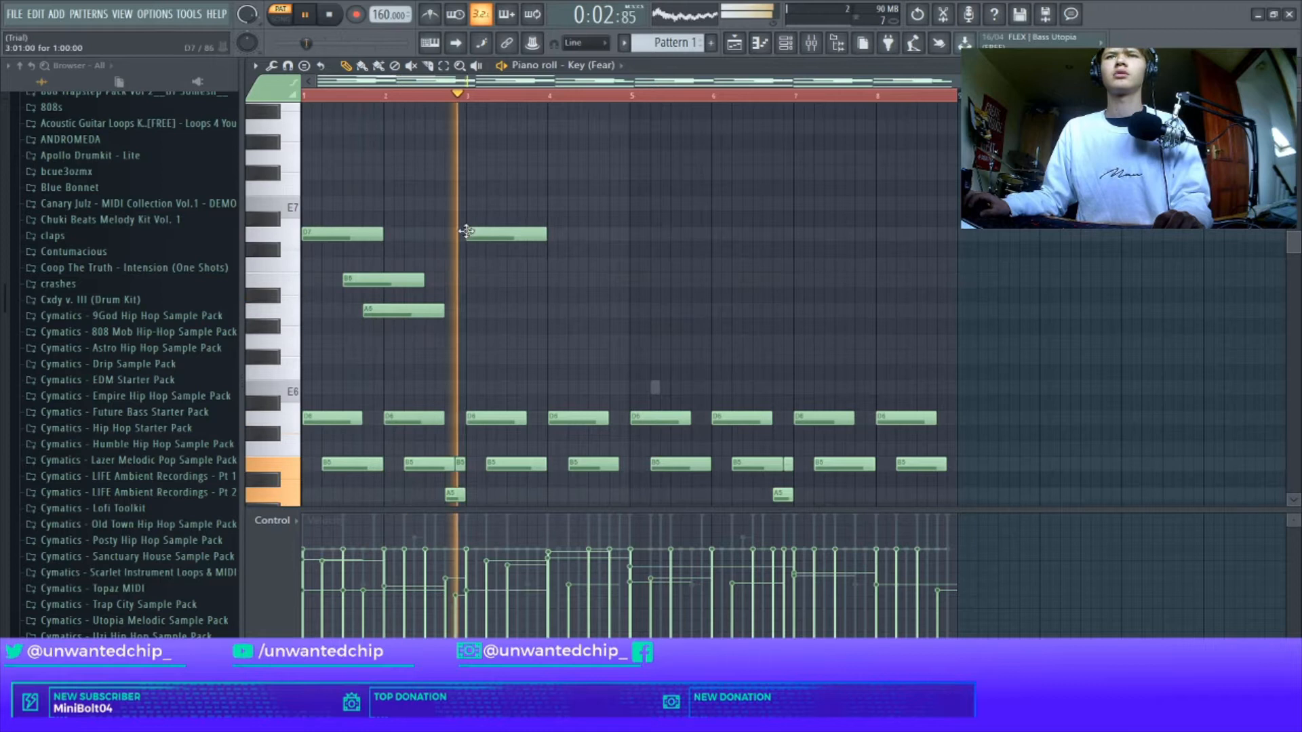
pyautogui.click(504, 264)
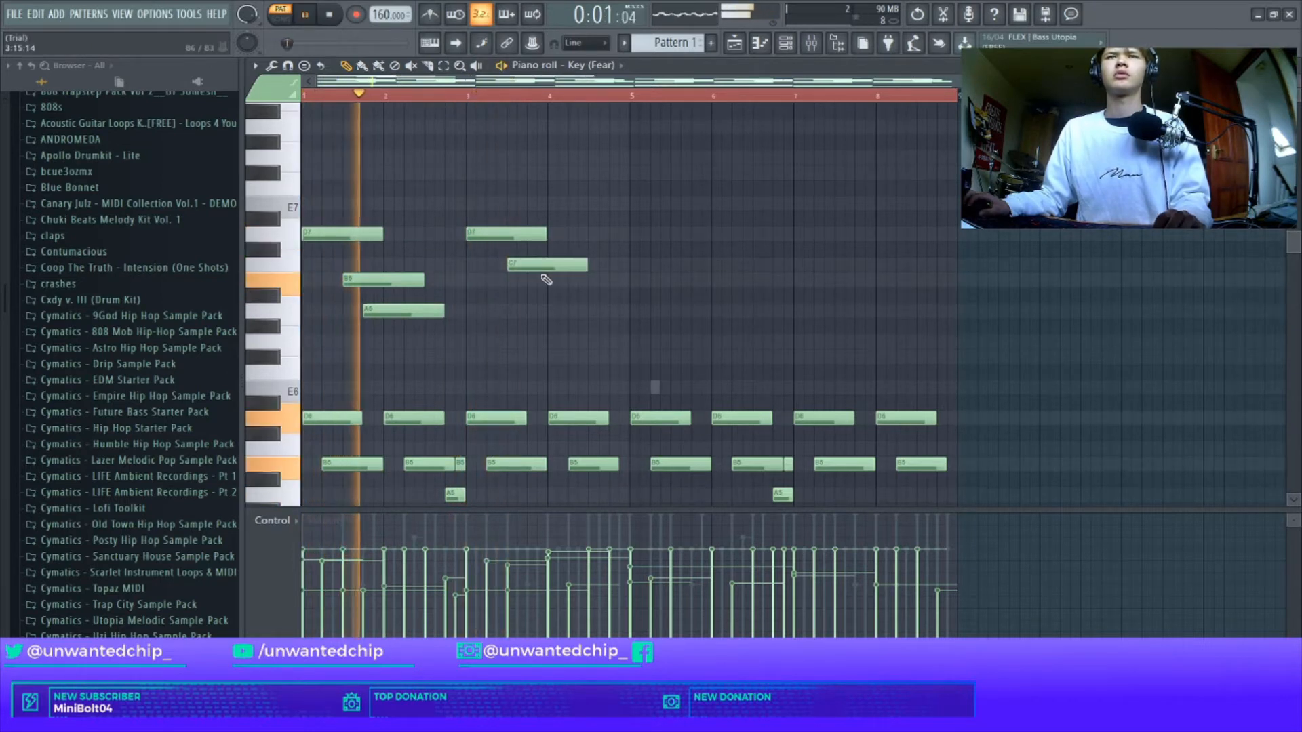
pyautogui.moveTo(532, 265); pyautogui.dragTo(518, 198)
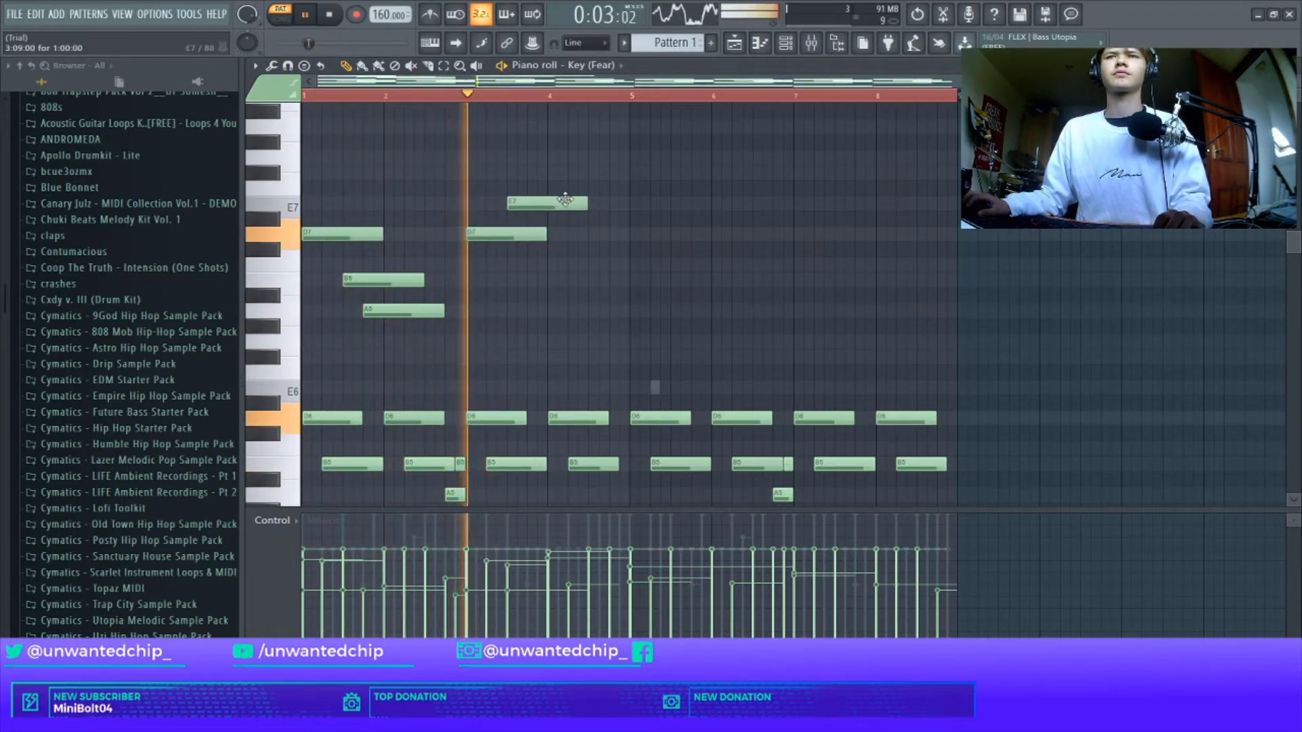
pyautogui.press('space')
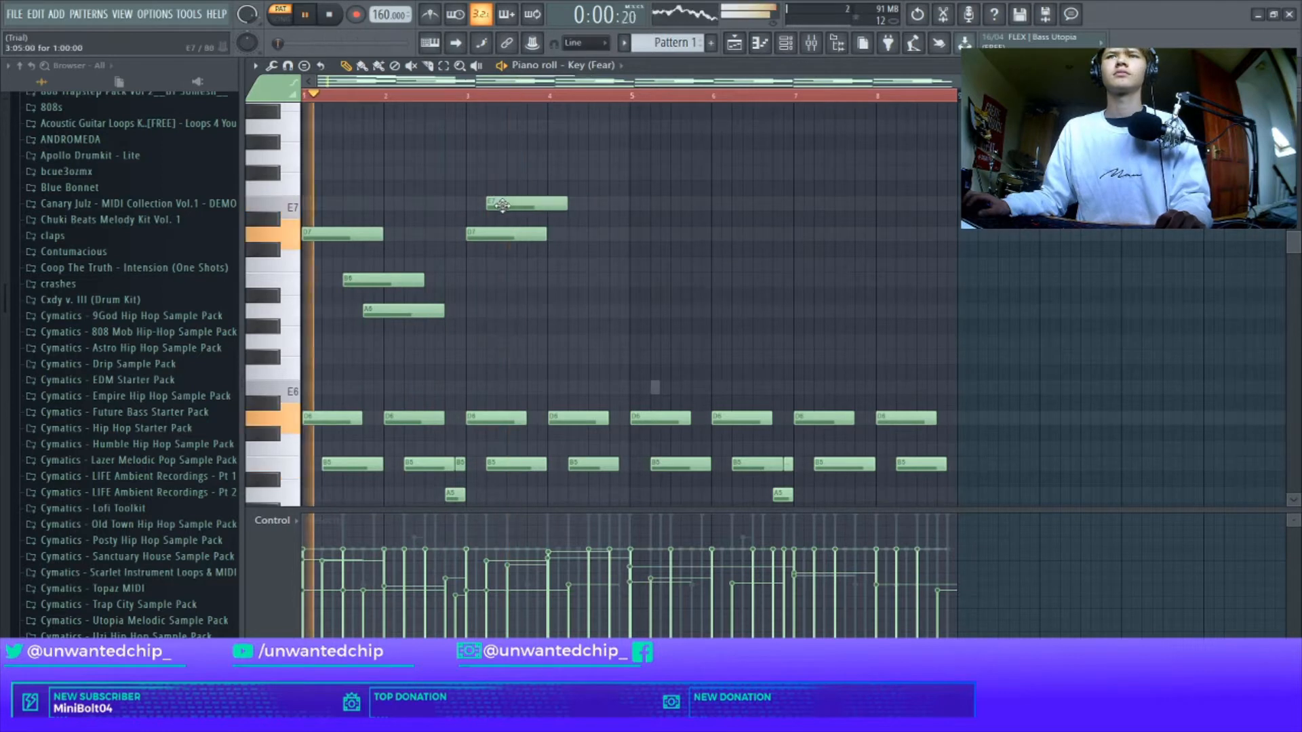
pyautogui.click(513, 172)
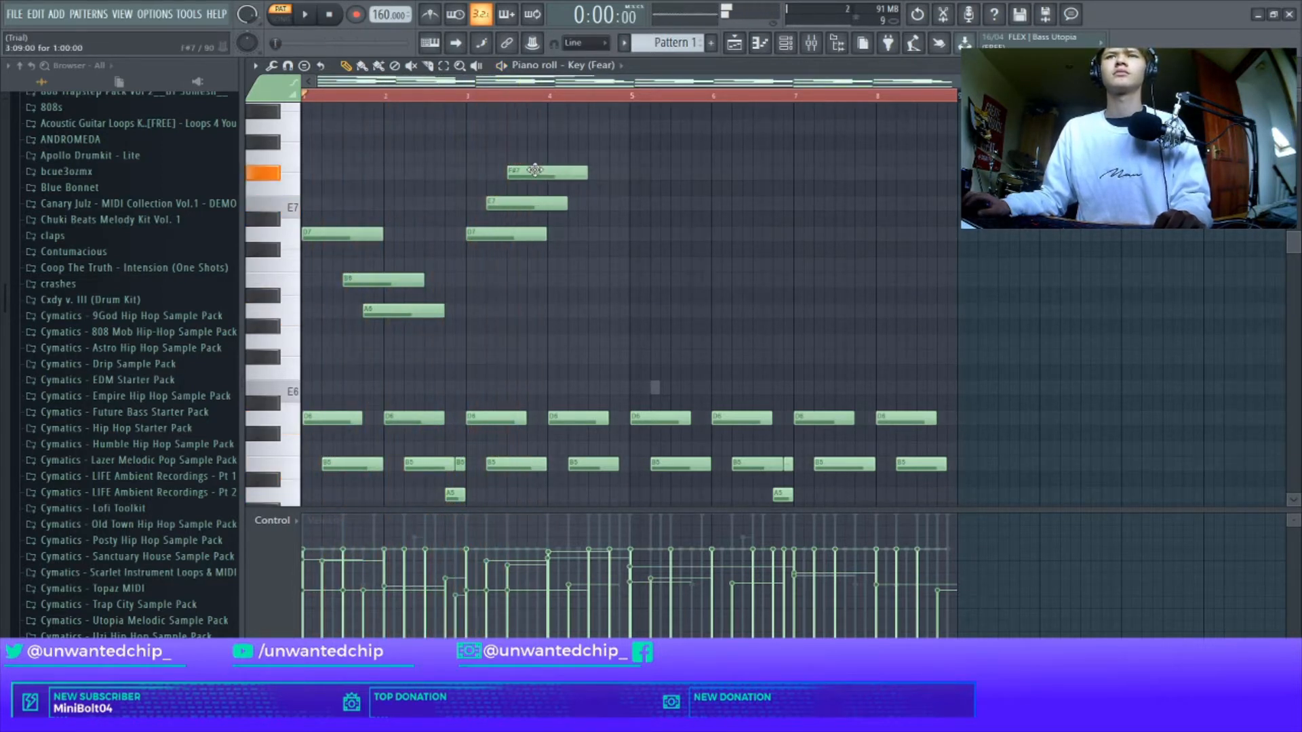
pyautogui.hotkey('ctrl', 'Down')
pyautogui.press('space')
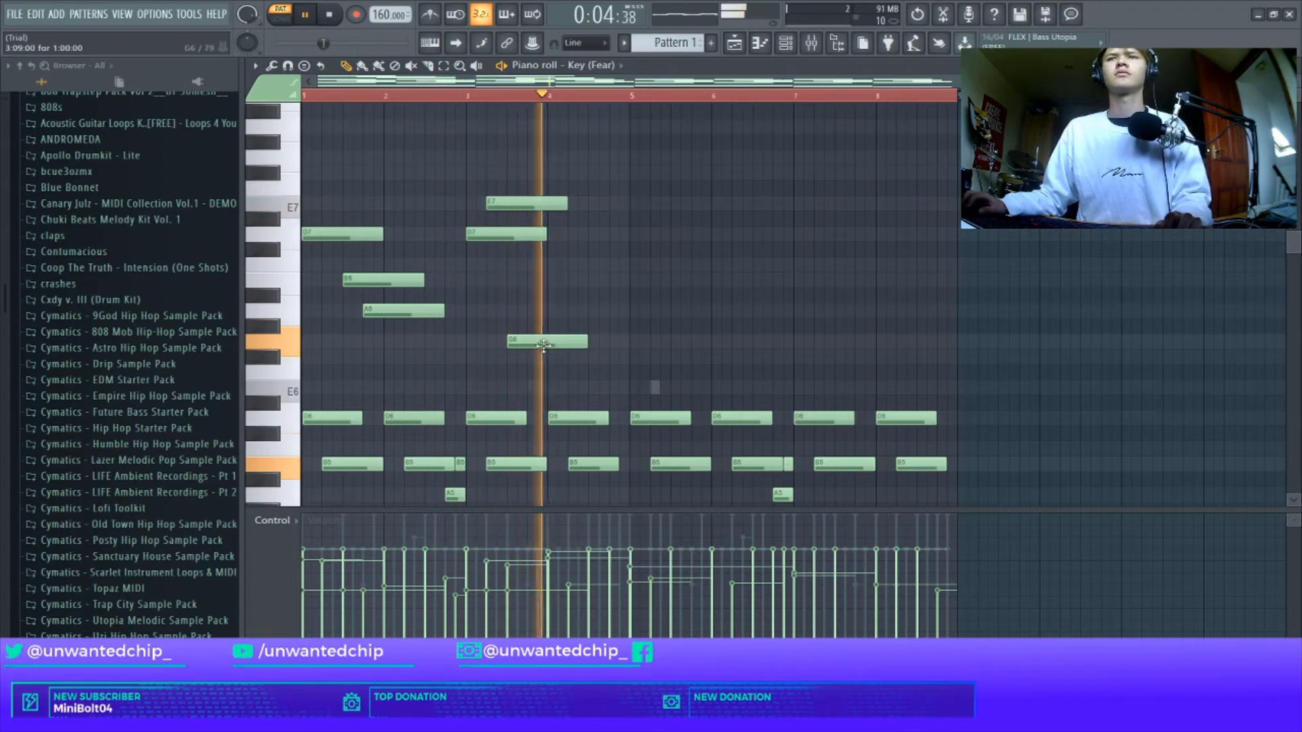
# Add one-bar A6 and B6 notes on beats 3 and 4 of bar 4 and play back the melody
pyautogui.click(649, 310)
pyautogui.moveTo(650, 309); pyautogui.dragTo(637, 310)
pyautogui.press('space')
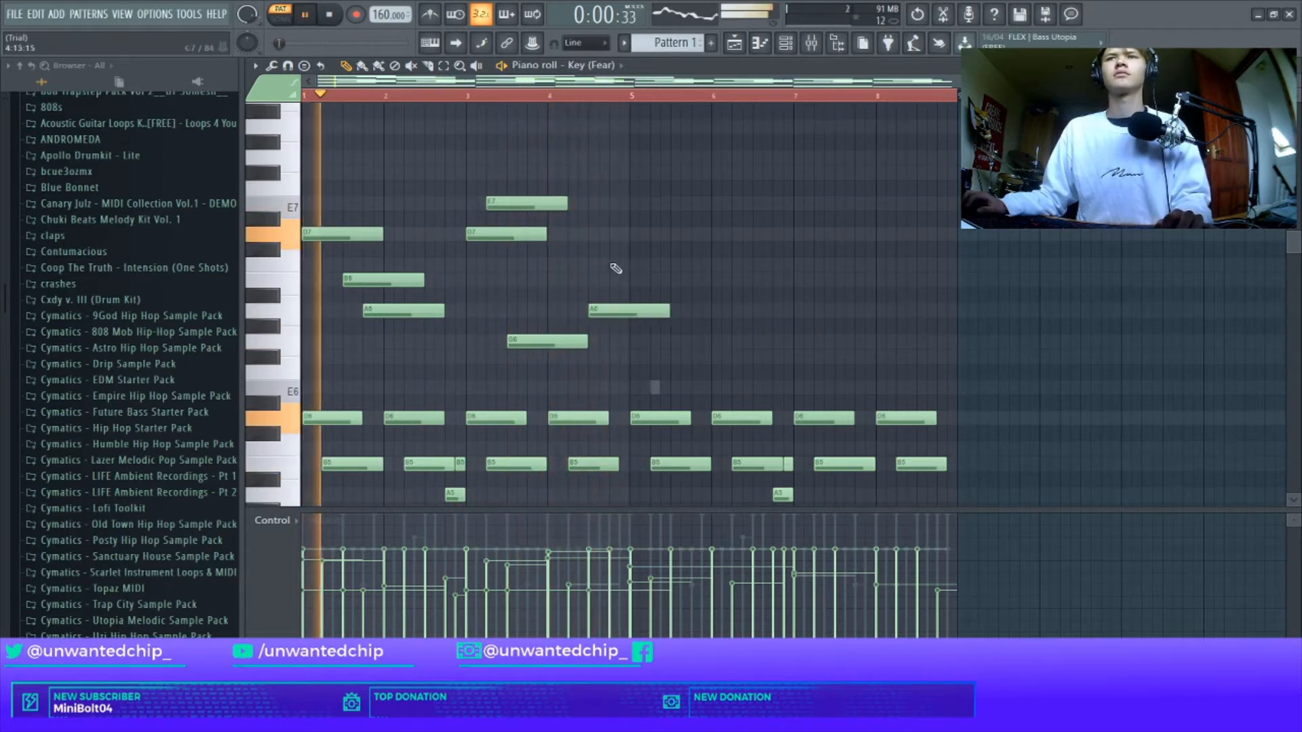
pyautogui.click(662, 281)
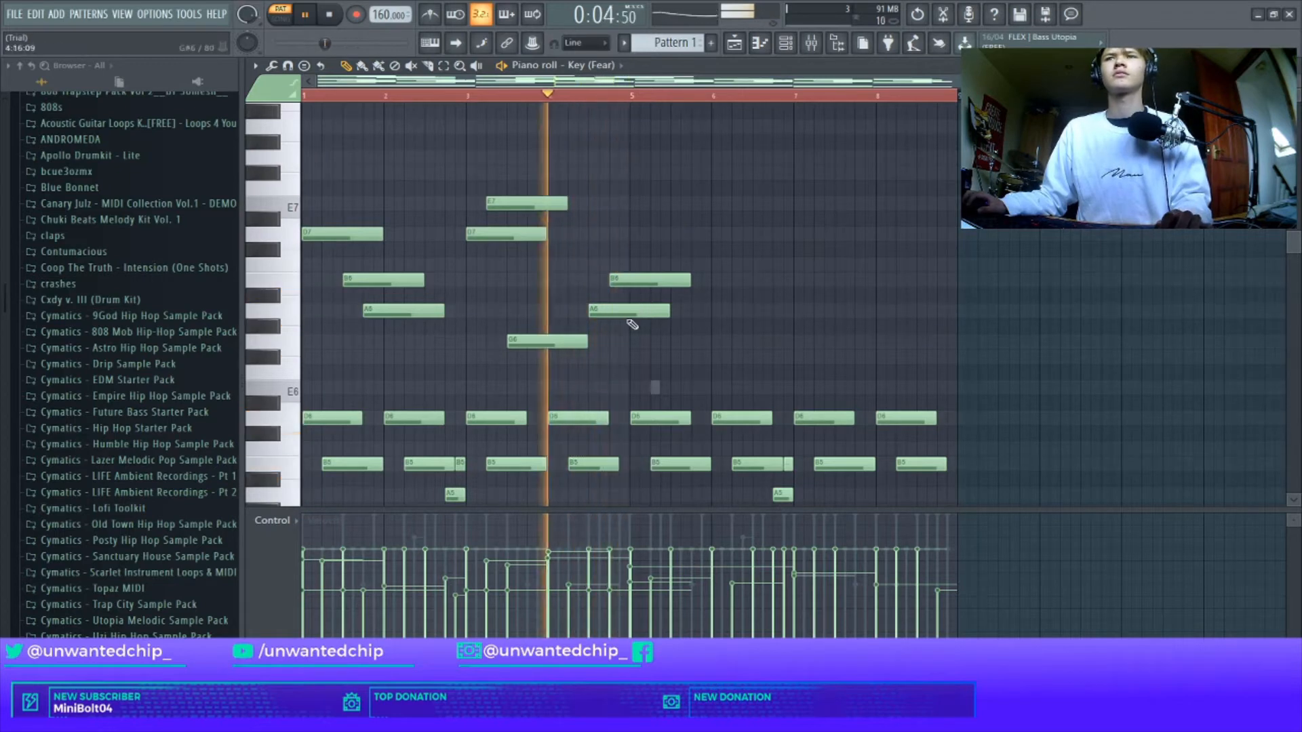
pyautogui.scroll(-3, 675, 273)
pyautogui.press('space')
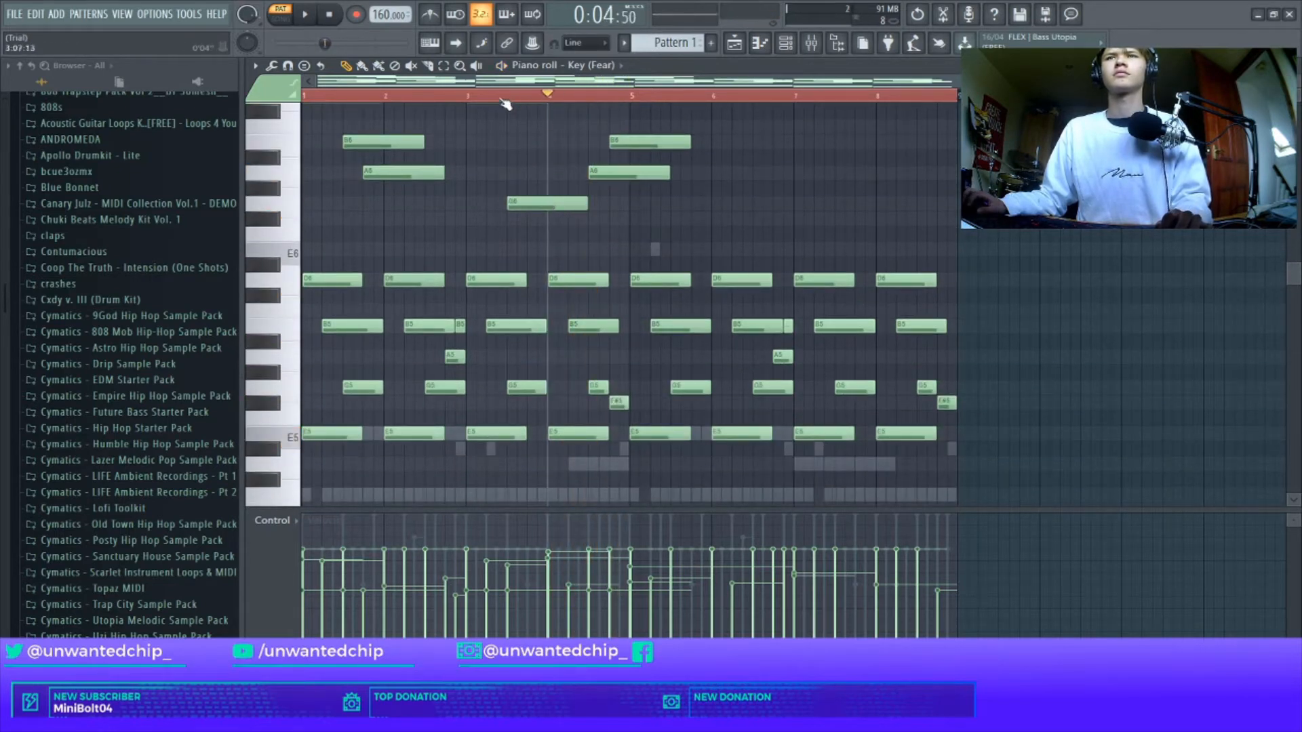
pyautogui.scroll(3, 529, 136)
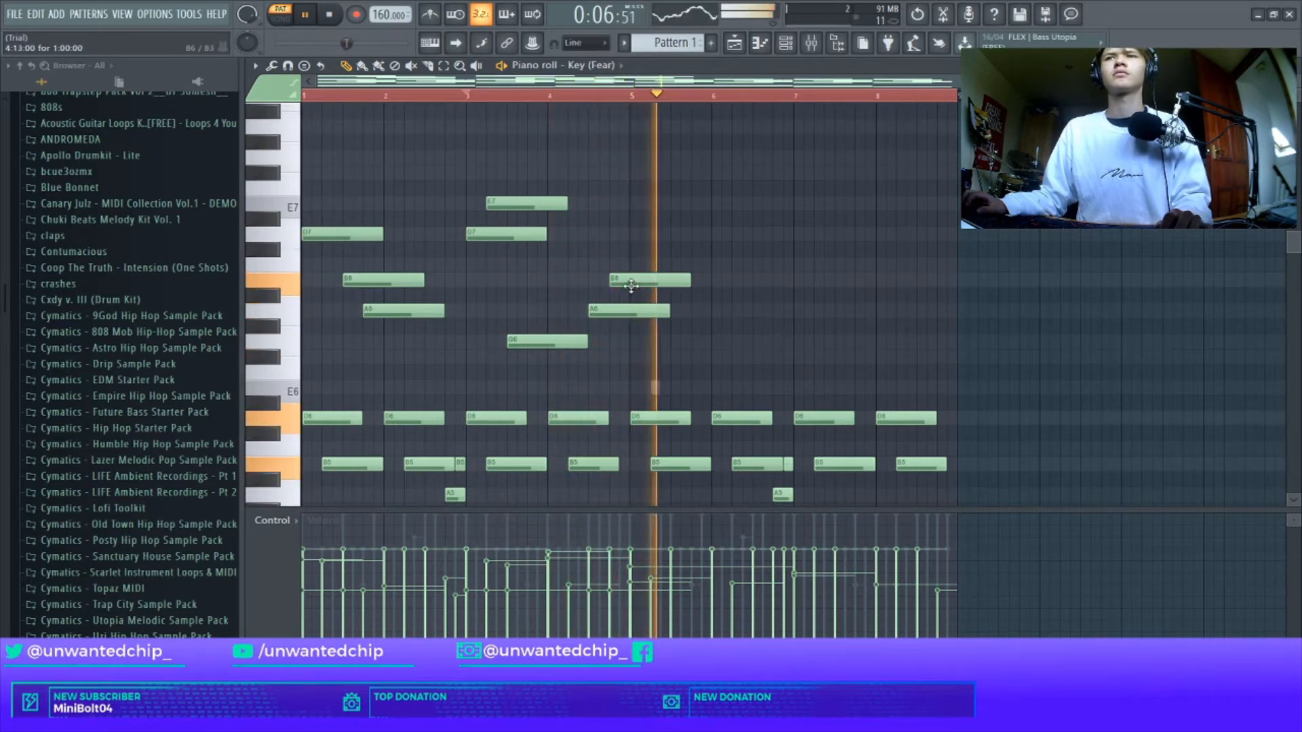
# Slice the last A6 and B6 notes at the start of bar 5 and delete the parts beyond it
pyautogui.press('c')
pyautogui.moveTo(630, 270); pyautogui.dragTo(633, 329)
pyautogui.press('p')
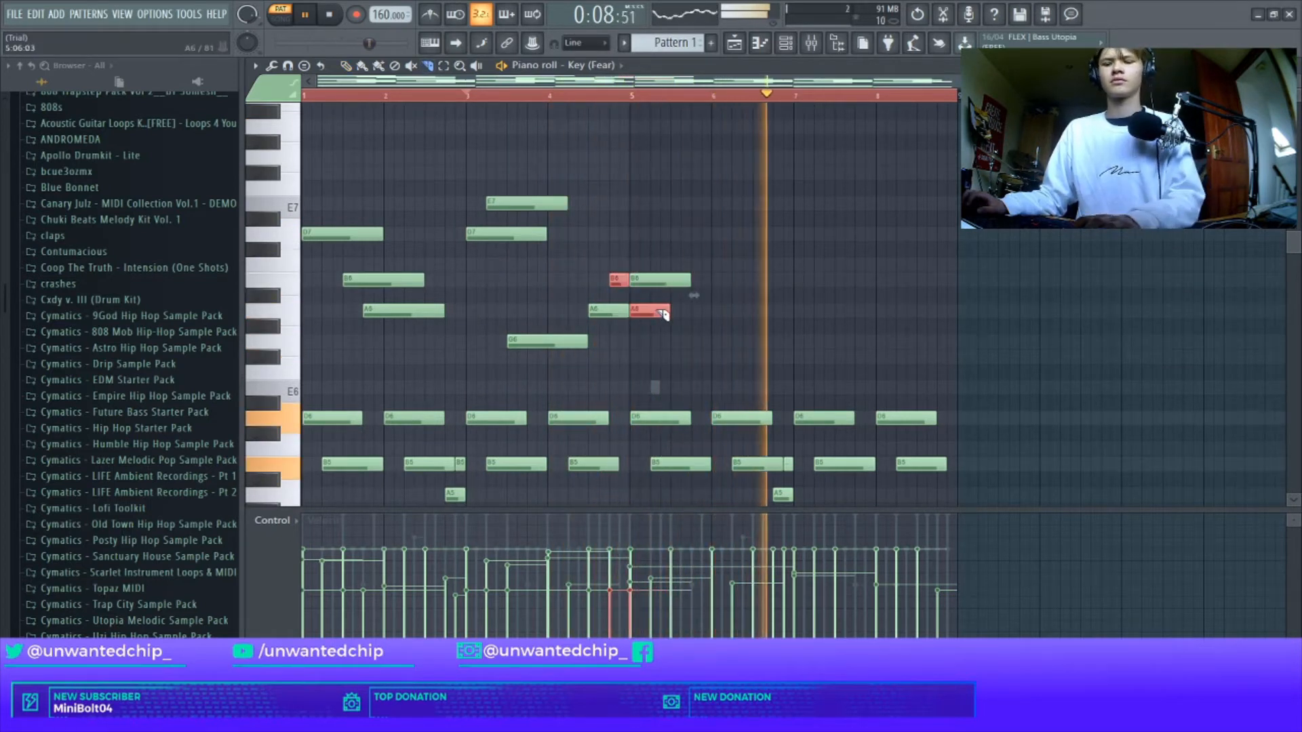
pyautogui.rightClick(678, 271)
pyautogui.rightClick(651, 310)
pyautogui.press('space')
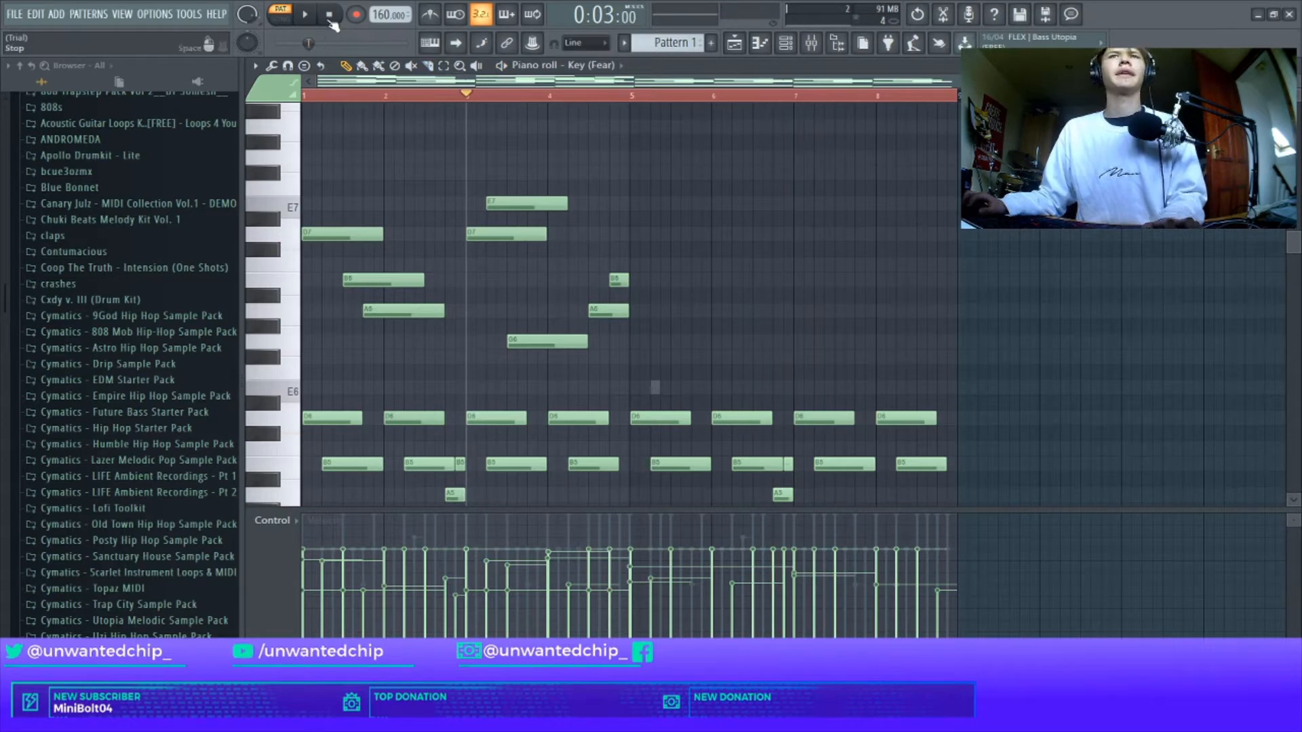
# Duplicate the high melody of bars 1–4 and move the copy to bars 5–8
pyautogui.moveTo(312, 169); pyautogui.dragTo(683, 356)
pyautogui.hotkey('ctrl', 'b')
pyautogui.press('space')
pyautogui.scroll(-3, 889, 249)
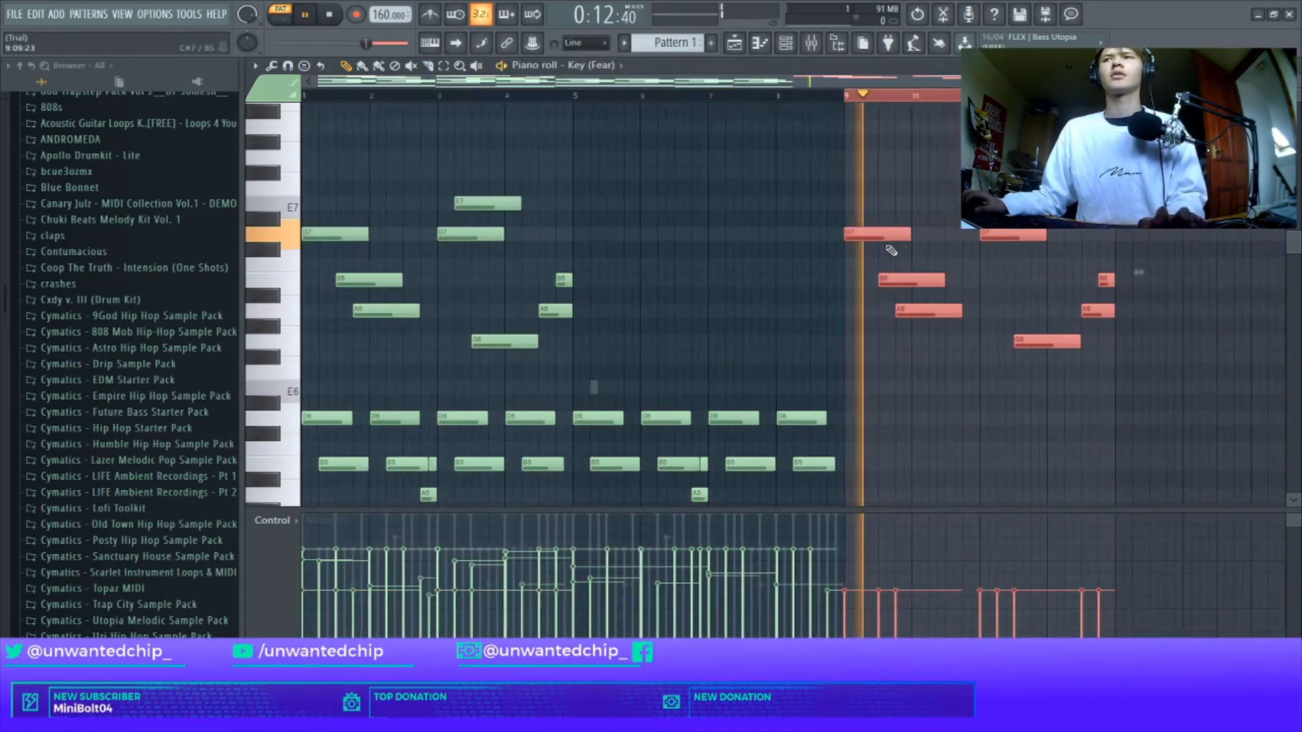
pyautogui.press('space')
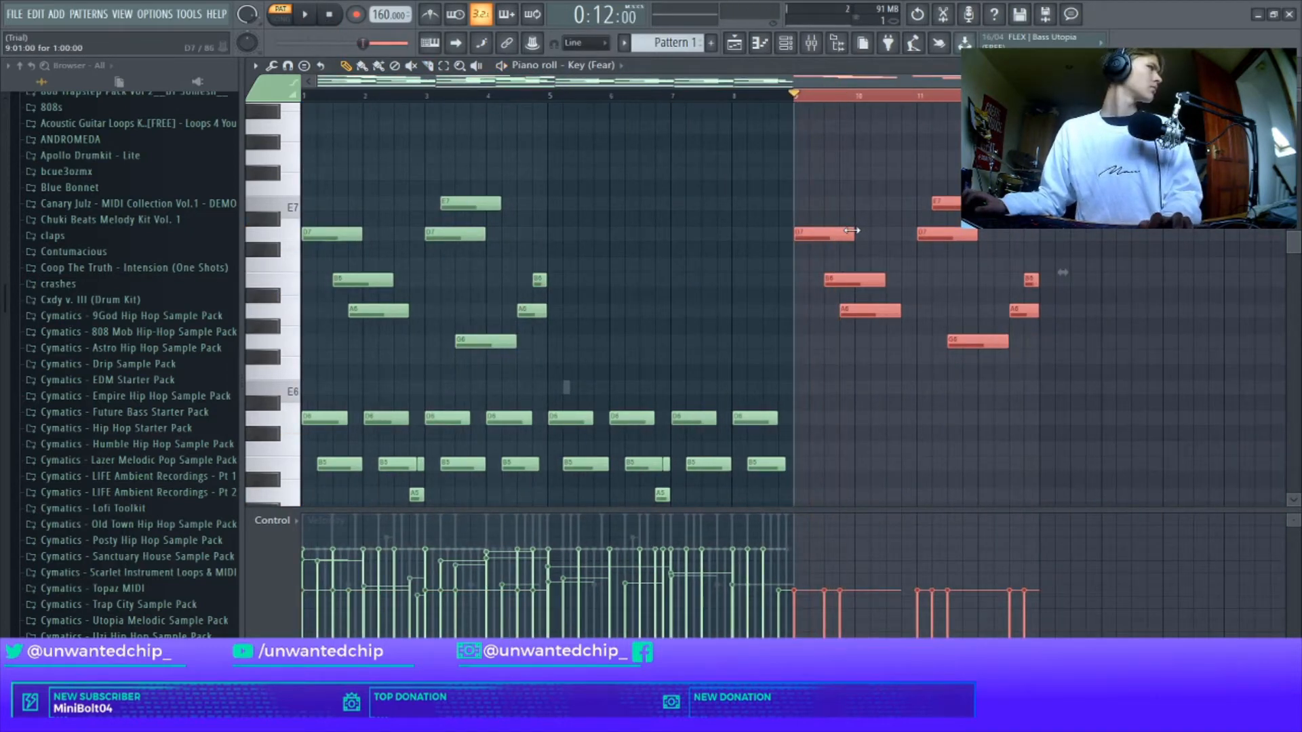
pyautogui.moveTo(828, 236); pyautogui.dragTo(601, 236)
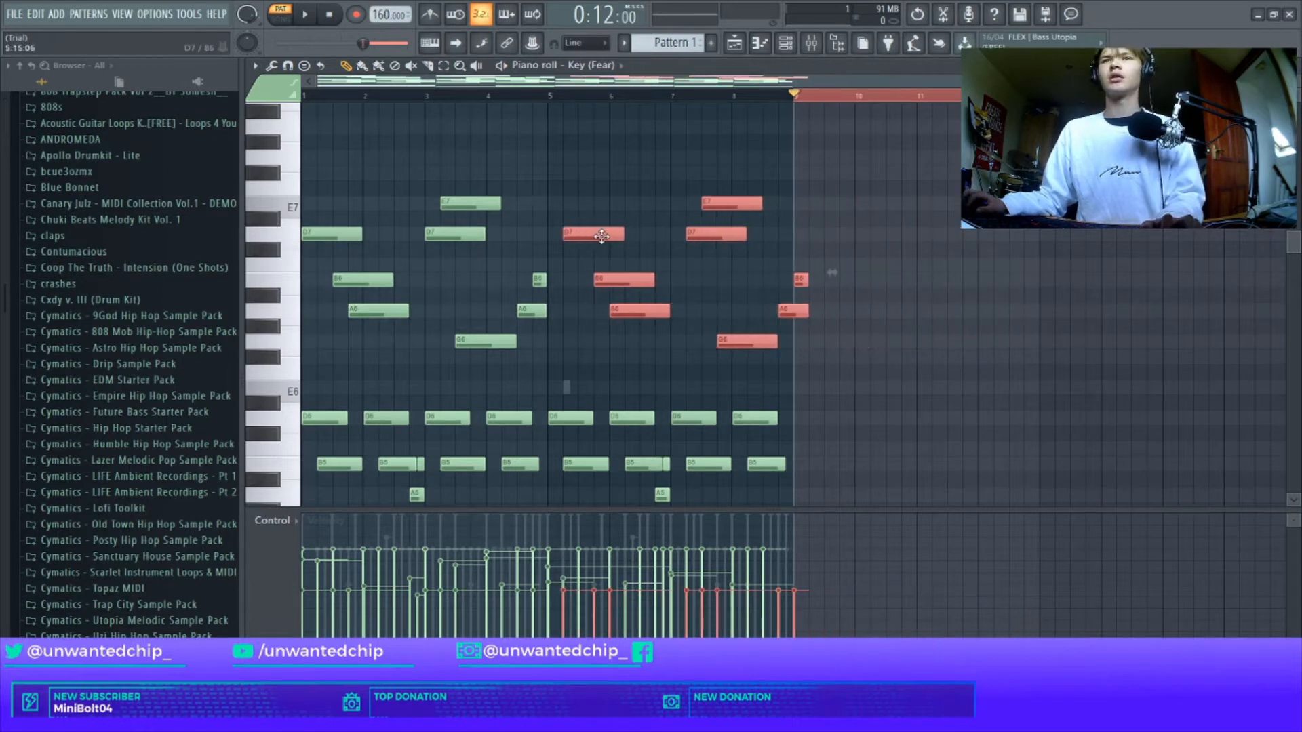
pyautogui.hotkey('ctrl', 'd')
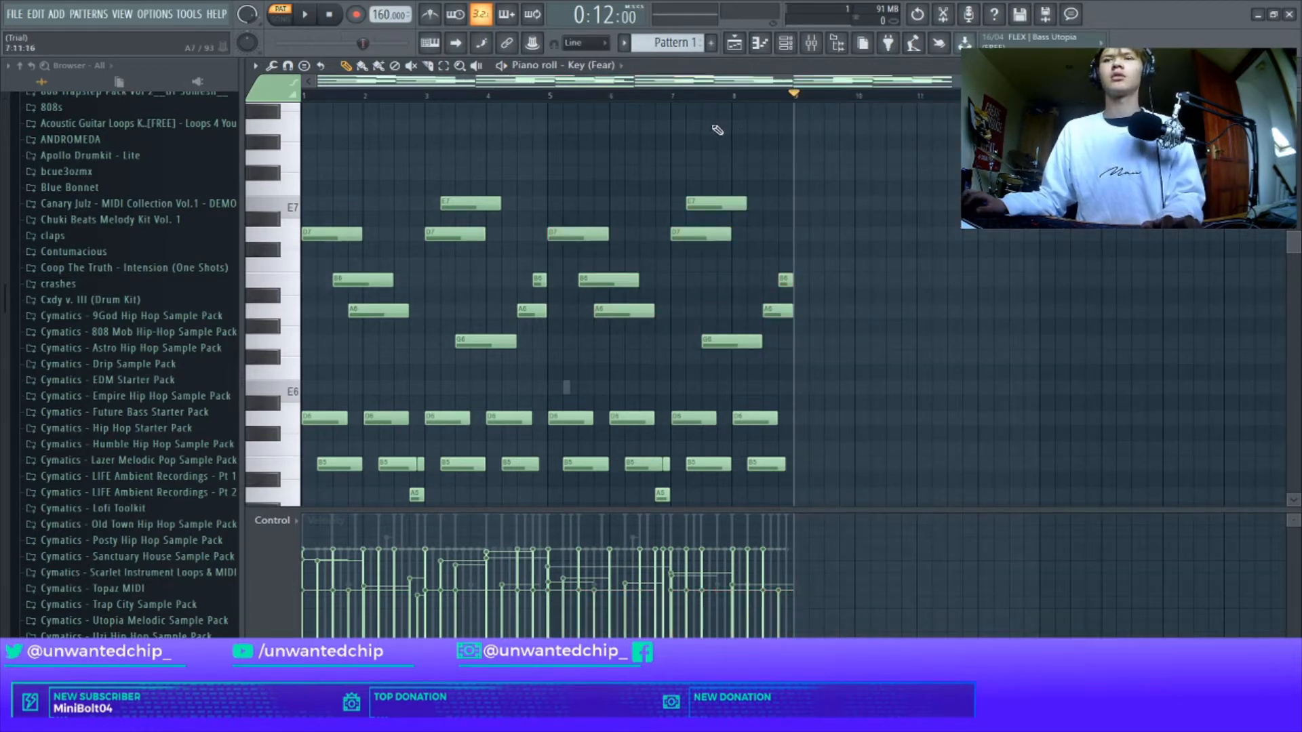
# Randomize the levels of all the high melody notes across bars 1–8
pyautogui.moveTo(328, 149); pyautogui.dragTo(814, 397)
pyautogui.hotkey('alt', 'r')
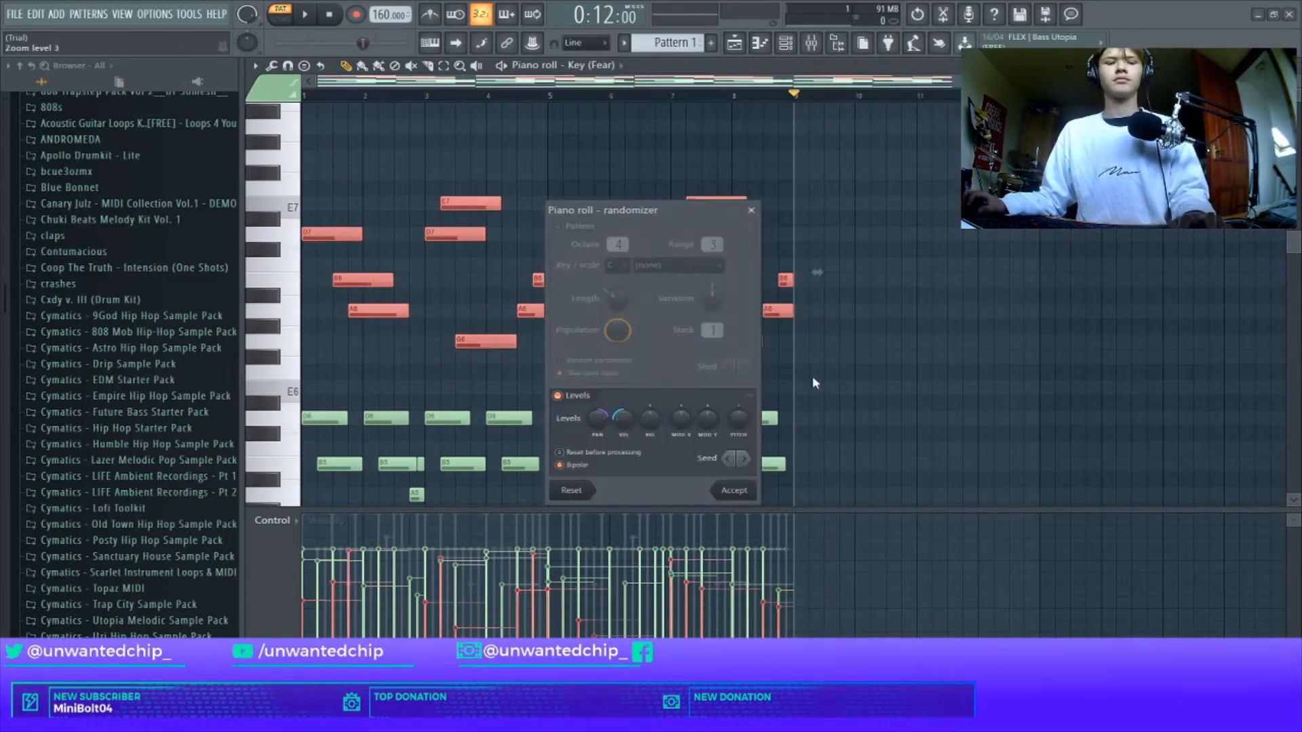
pyautogui.click(735, 490)
pyautogui.click(639, 244)
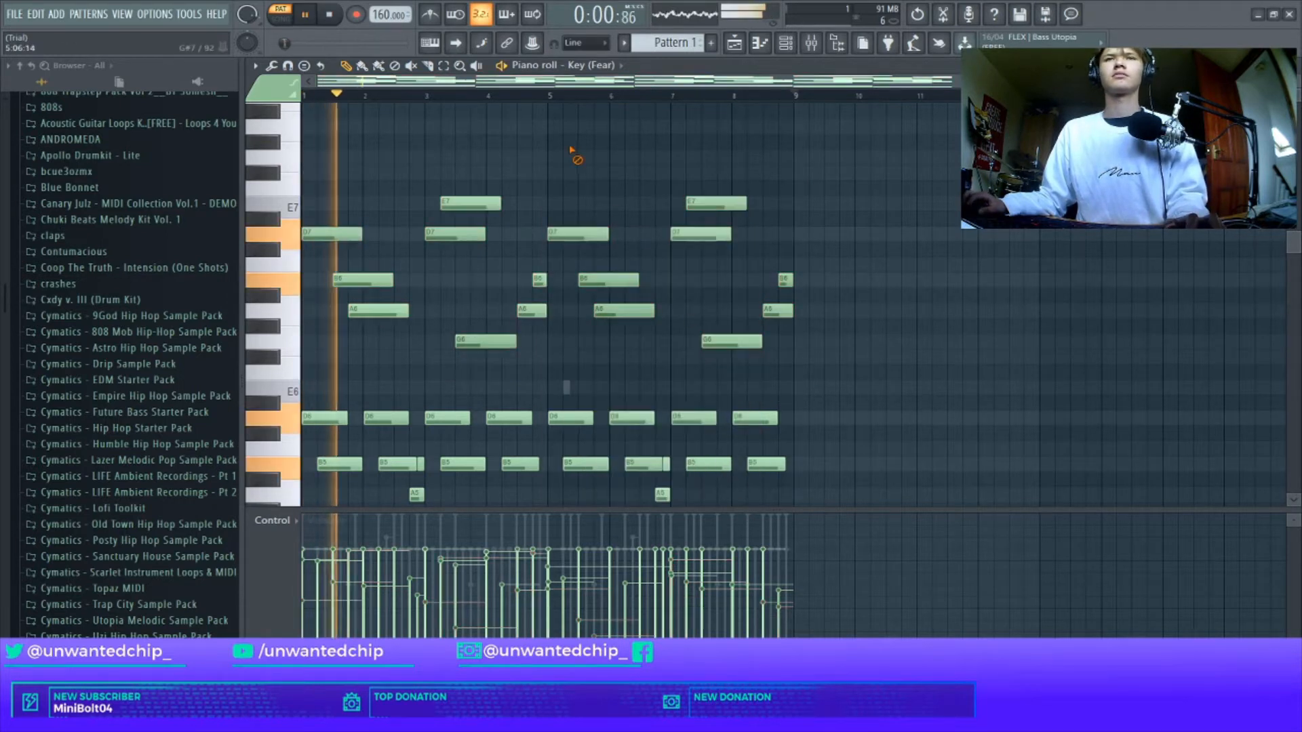
# Lower the velocities of the high melody notes across bars 1–8 of Key (Fear)
pyautogui.click(375, 313)
pyautogui.scroll(-4, 373, 322)
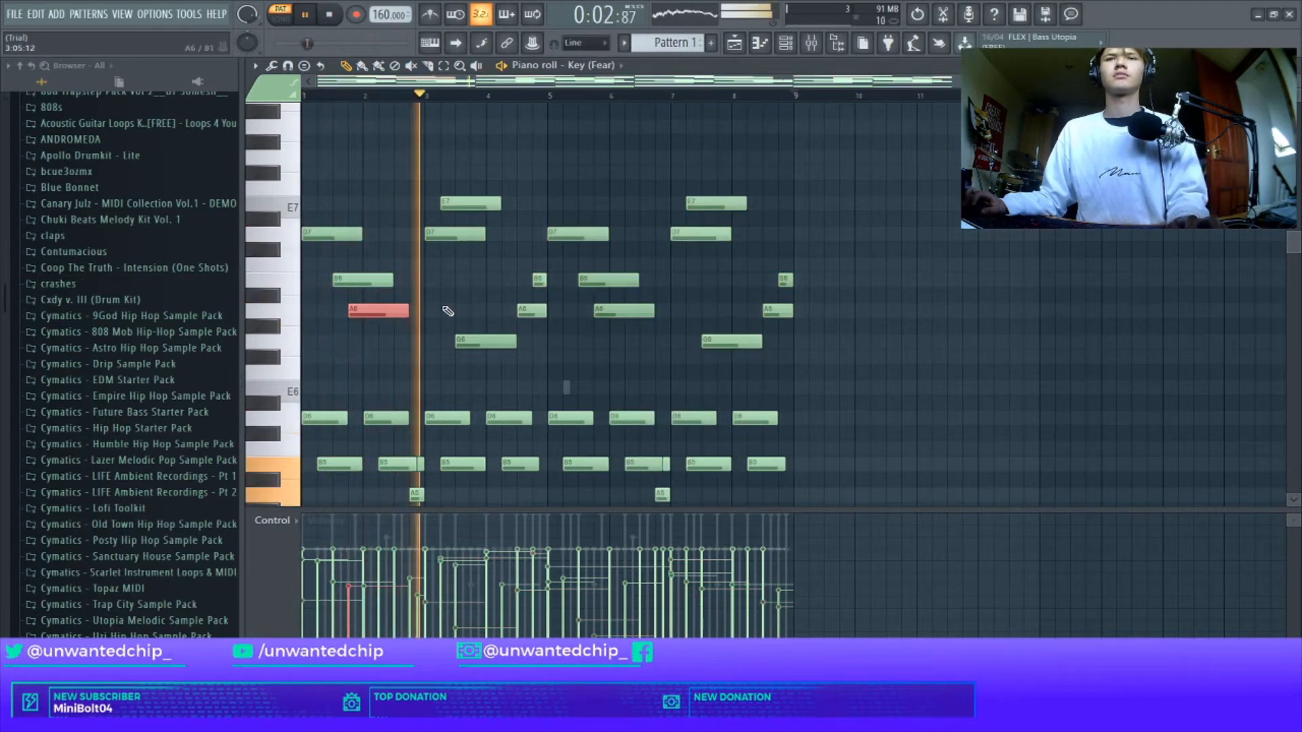
pyautogui.keyDown('ctrl'); pyautogui.click(444, 309); pyautogui.keyUp('ctrl')
pyautogui.moveTo(327, 166); pyautogui.dragTo(820, 368)
pyautogui.scroll(-2, 813, 365)
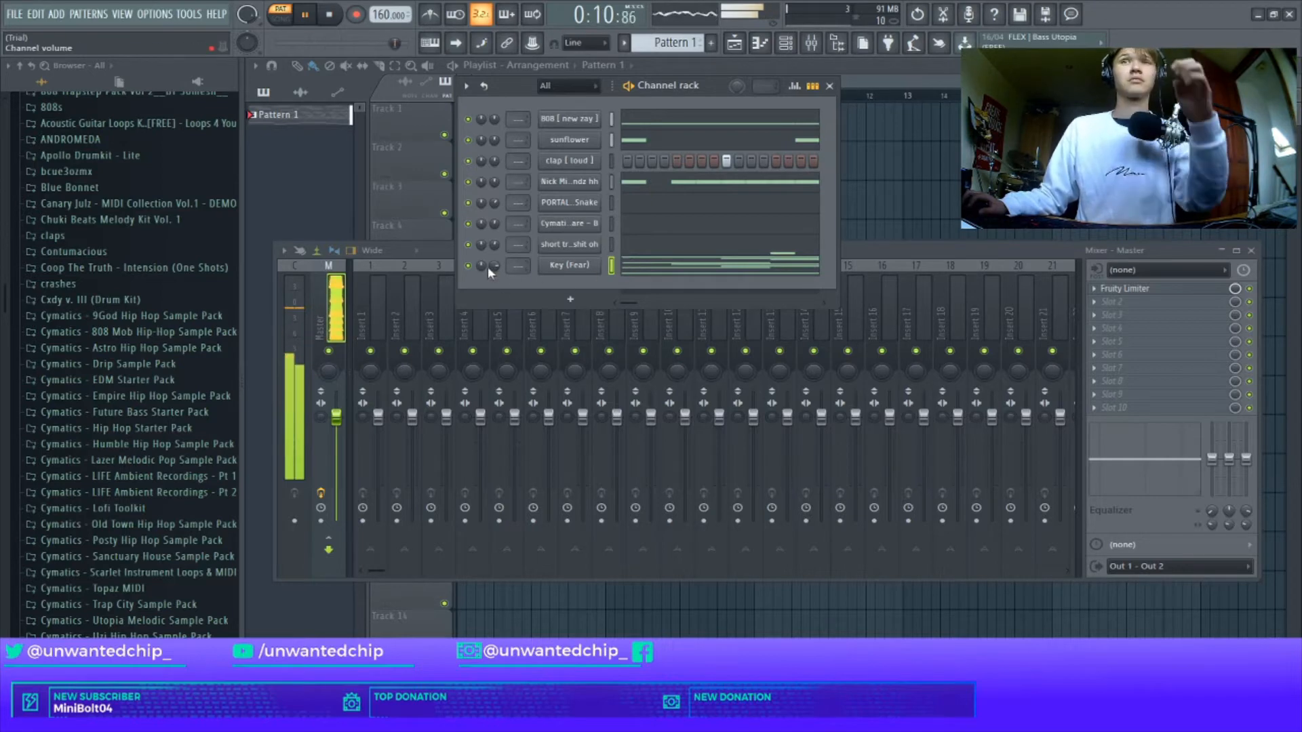
# Add Pad (Clear) from the Pads folder of Kyres Beats - Moonlight (One Shot Kit) as a new channel
pyautogui.scroll(-4, 115, 367)
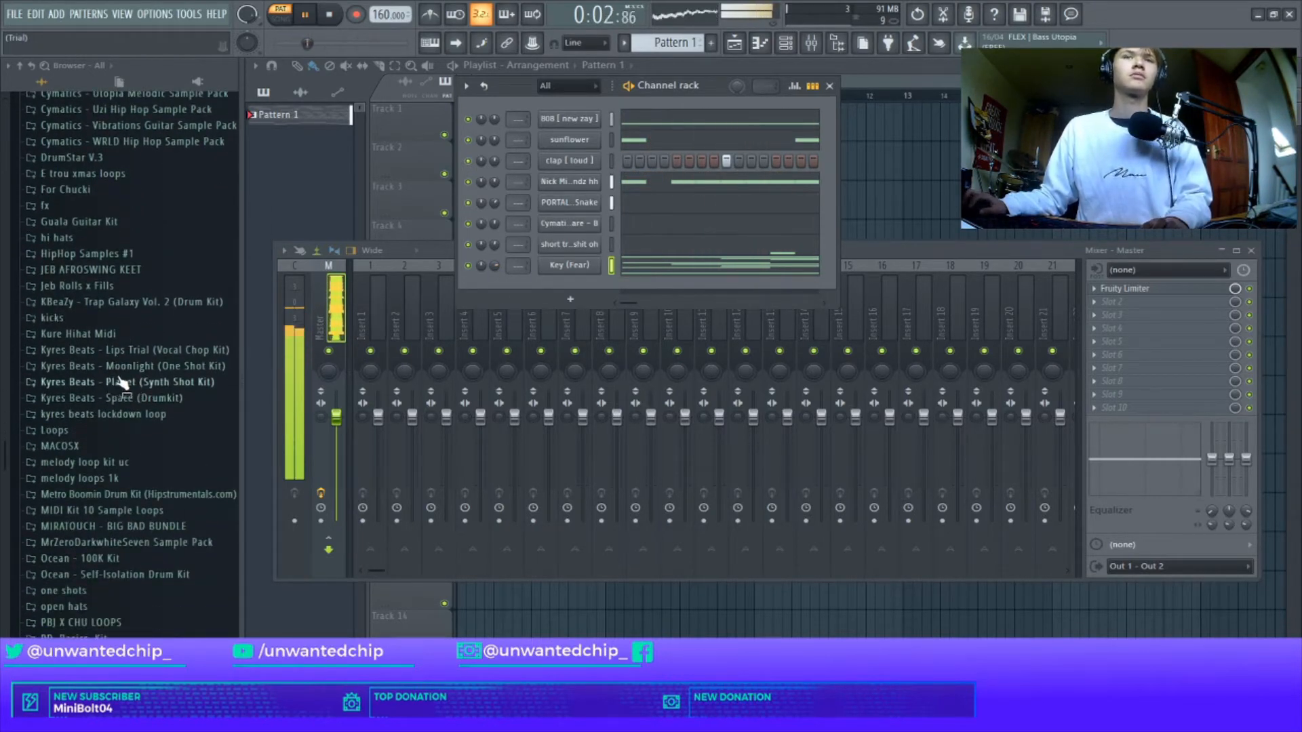
pyautogui.click(122, 367)
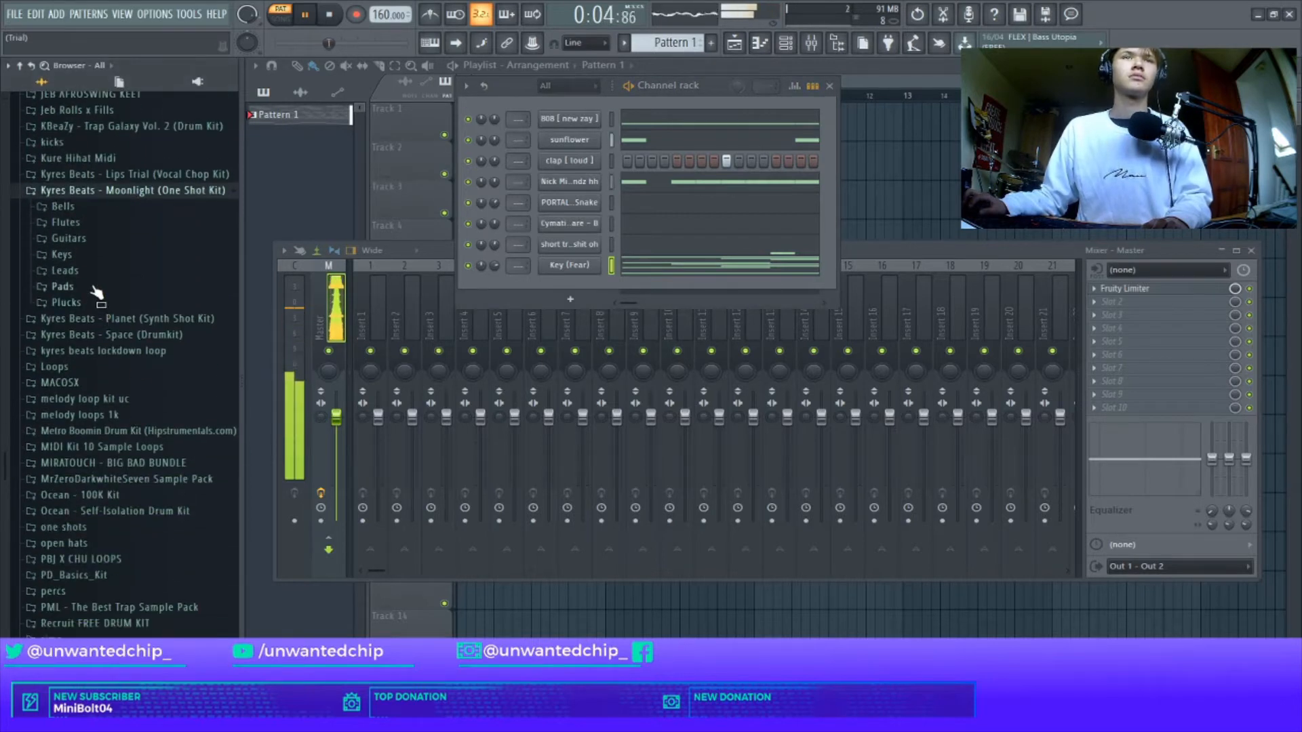
pyautogui.click(99, 287)
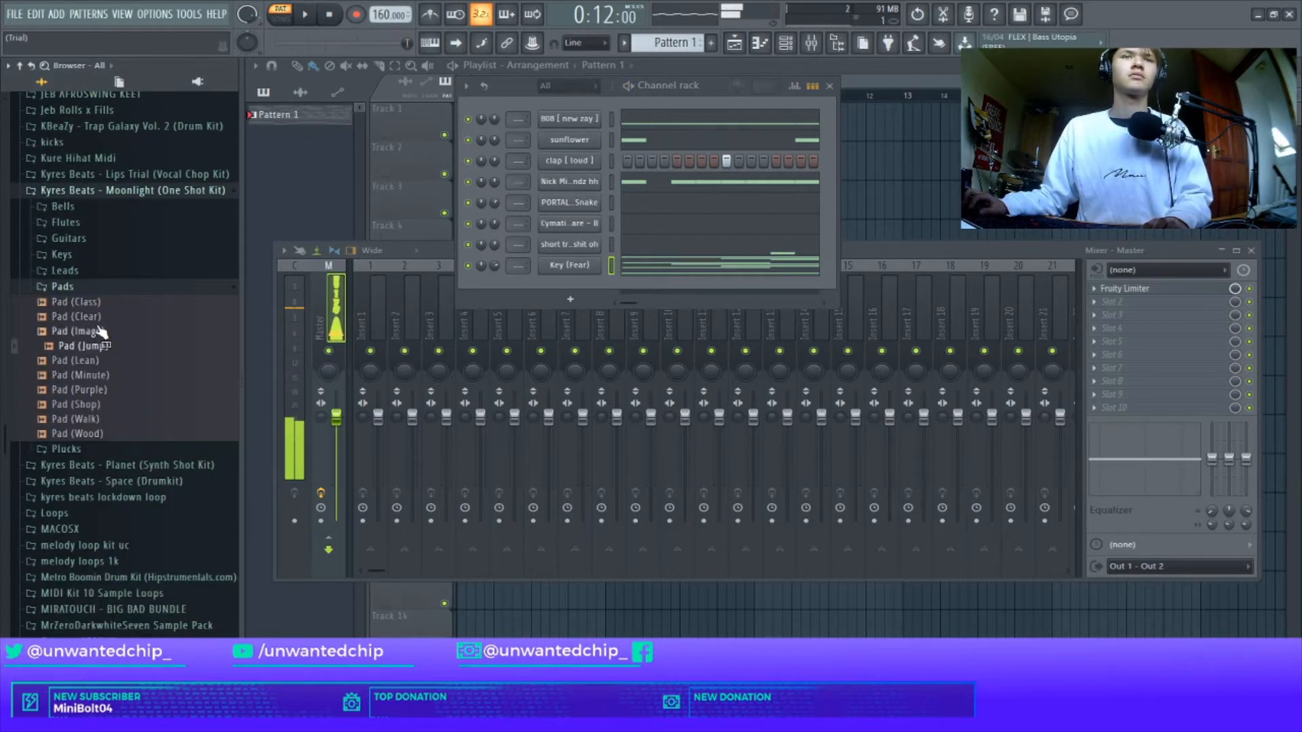
pyautogui.moveTo(569, 313); pyautogui.dragTo(573, 298)
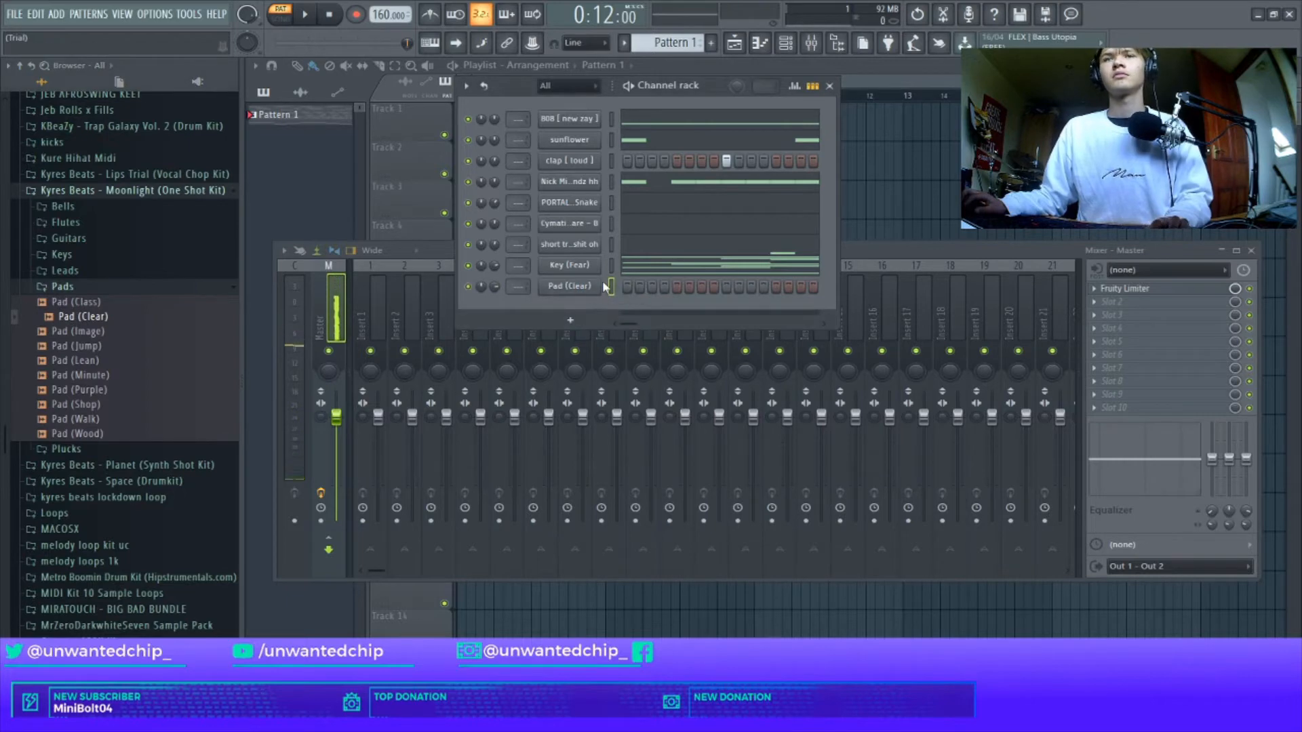
# Copy the 808 channel's notes into the piano roll of Pad (Clear)
pyautogui.rightClick(570, 285)
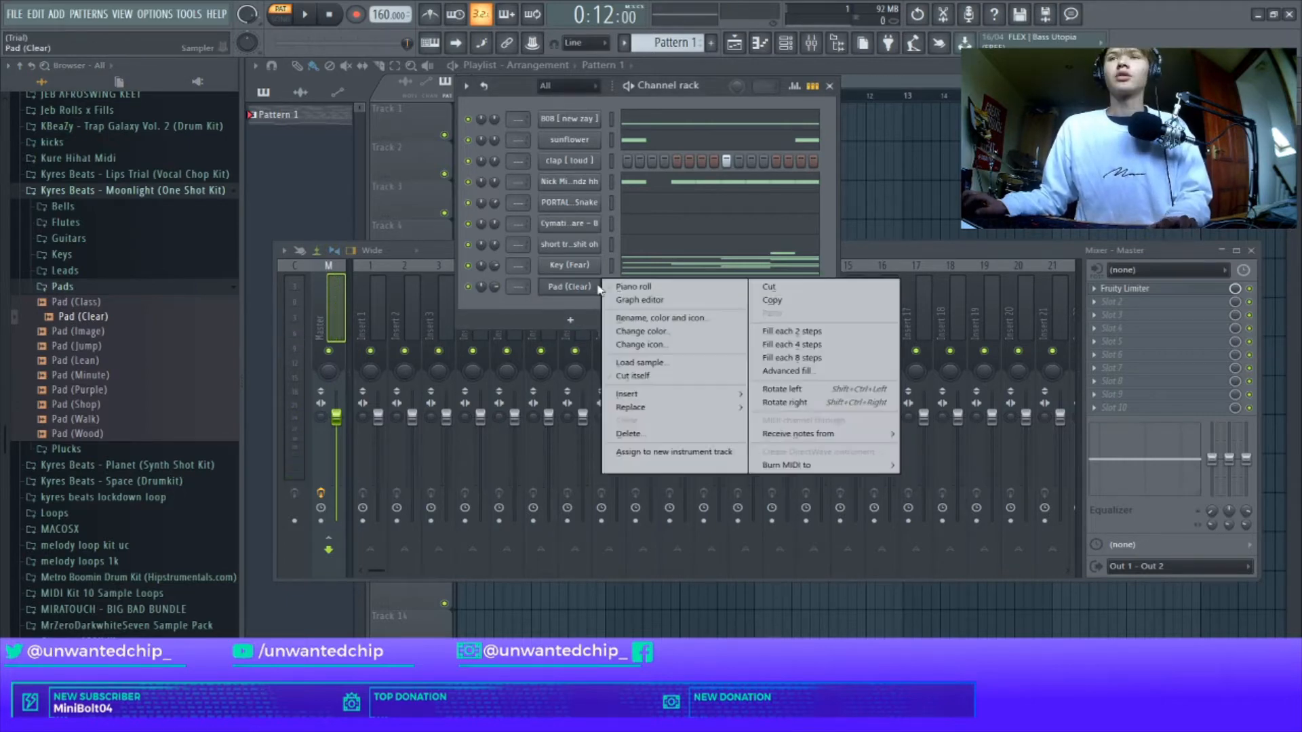
pyautogui.click(577, 296)
pyautogui.scroll(-3, 436, 355)
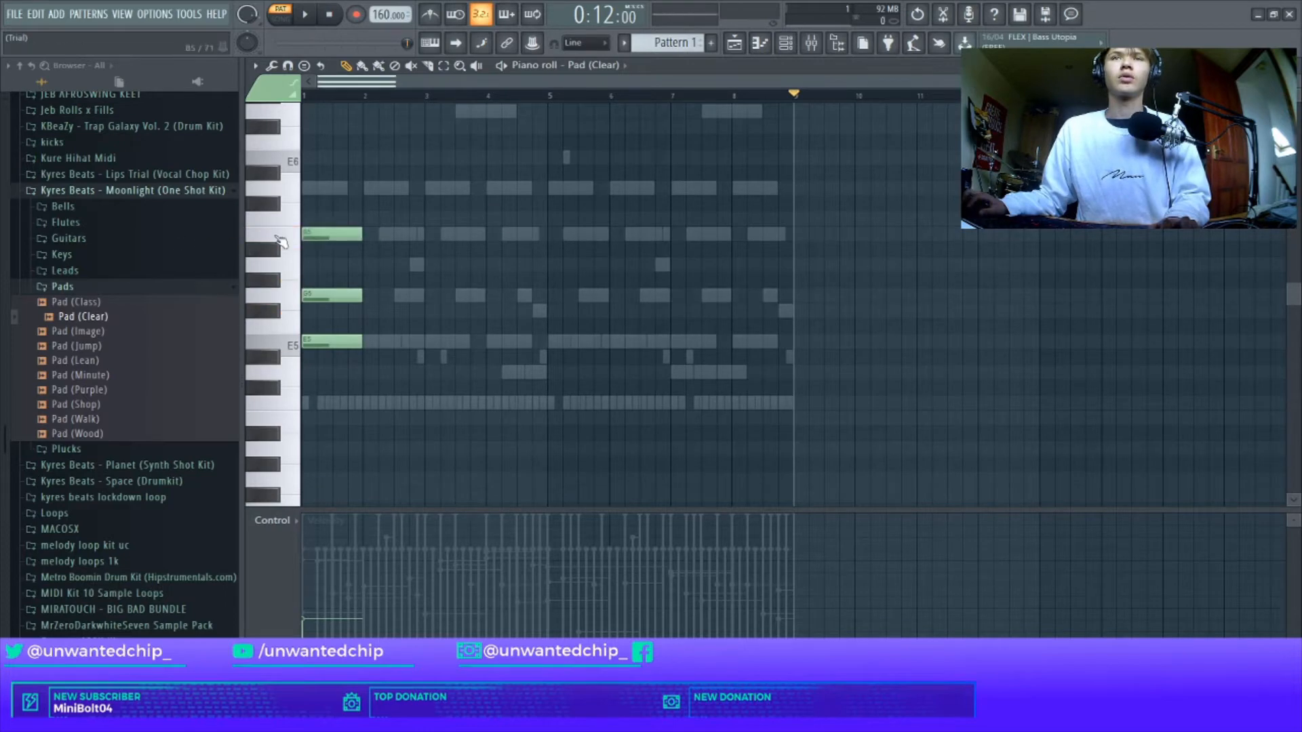
pyautogui.press('F7')
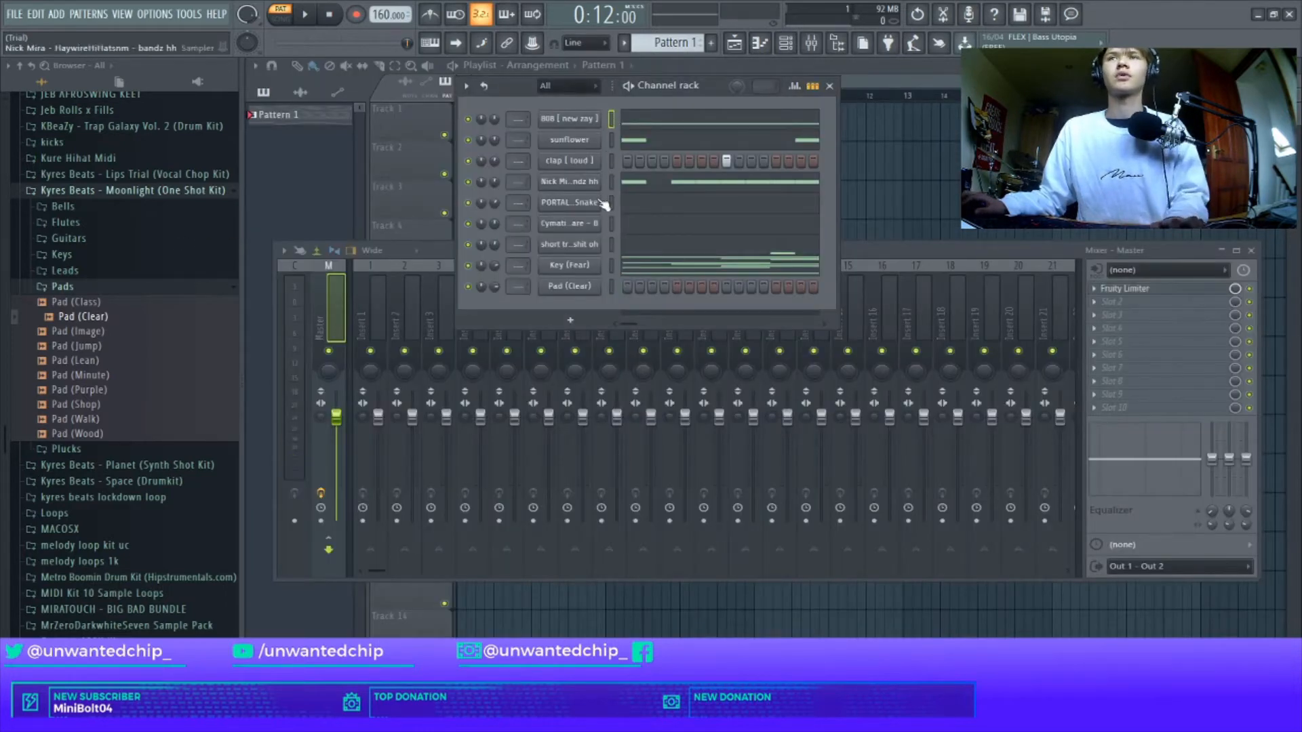
pyautogui.press('F7')
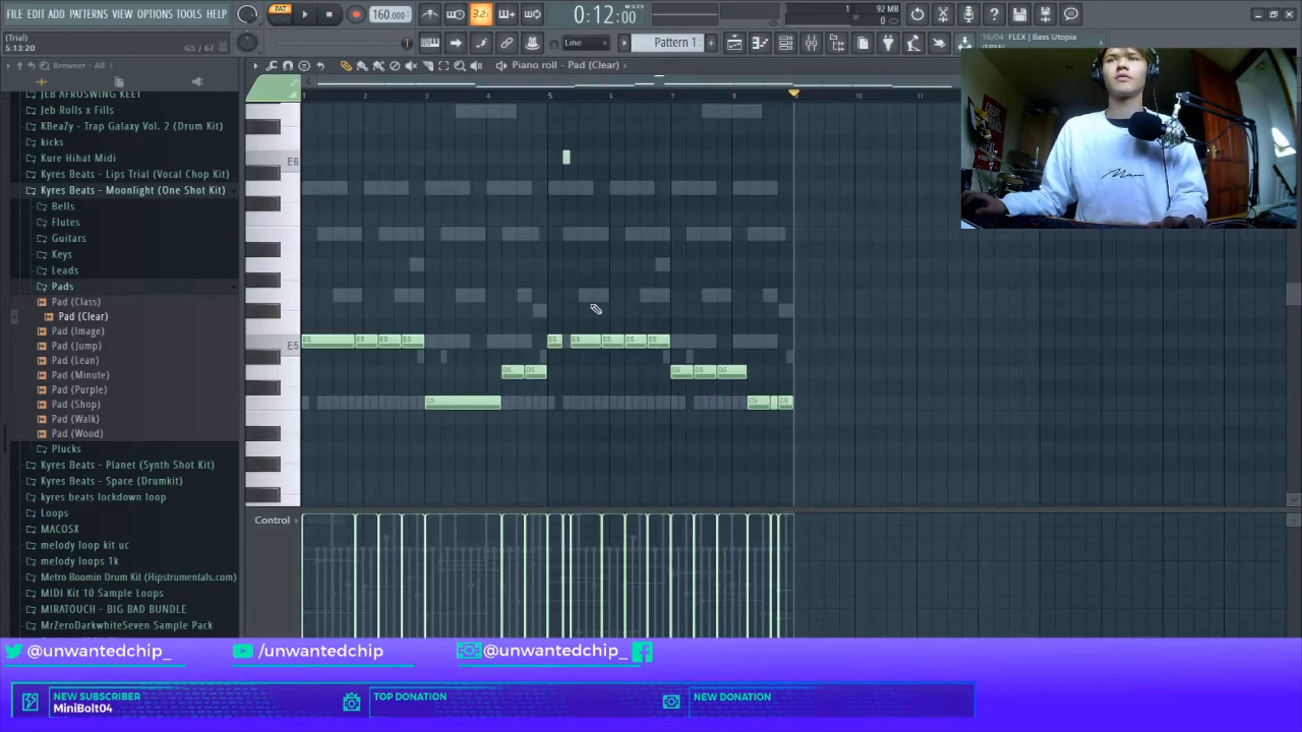
# Delete the E6 and repeated pad notes, keeping one root per chord change, and move the last C5 to the start of bar 8
pyautogui.press('space')
pyautogui.rightClick(566, 158)
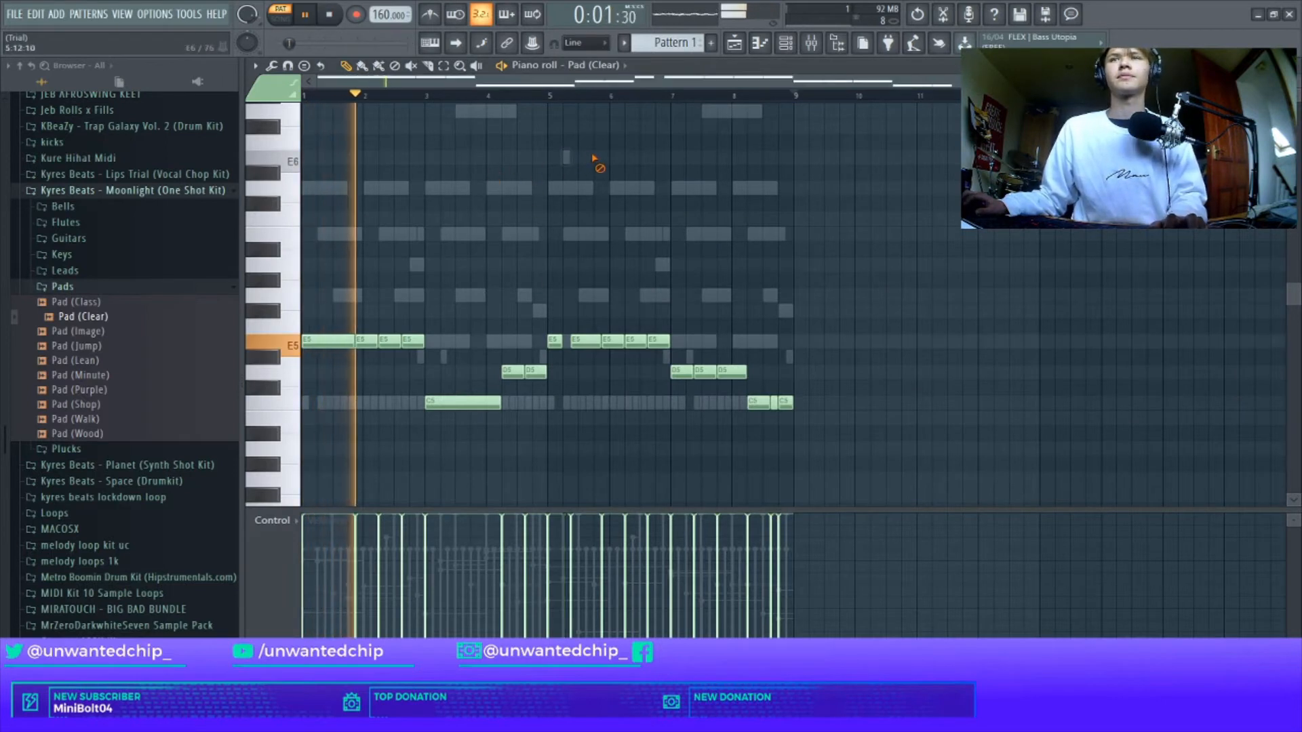
pyautogui.rightClick(367, 342)
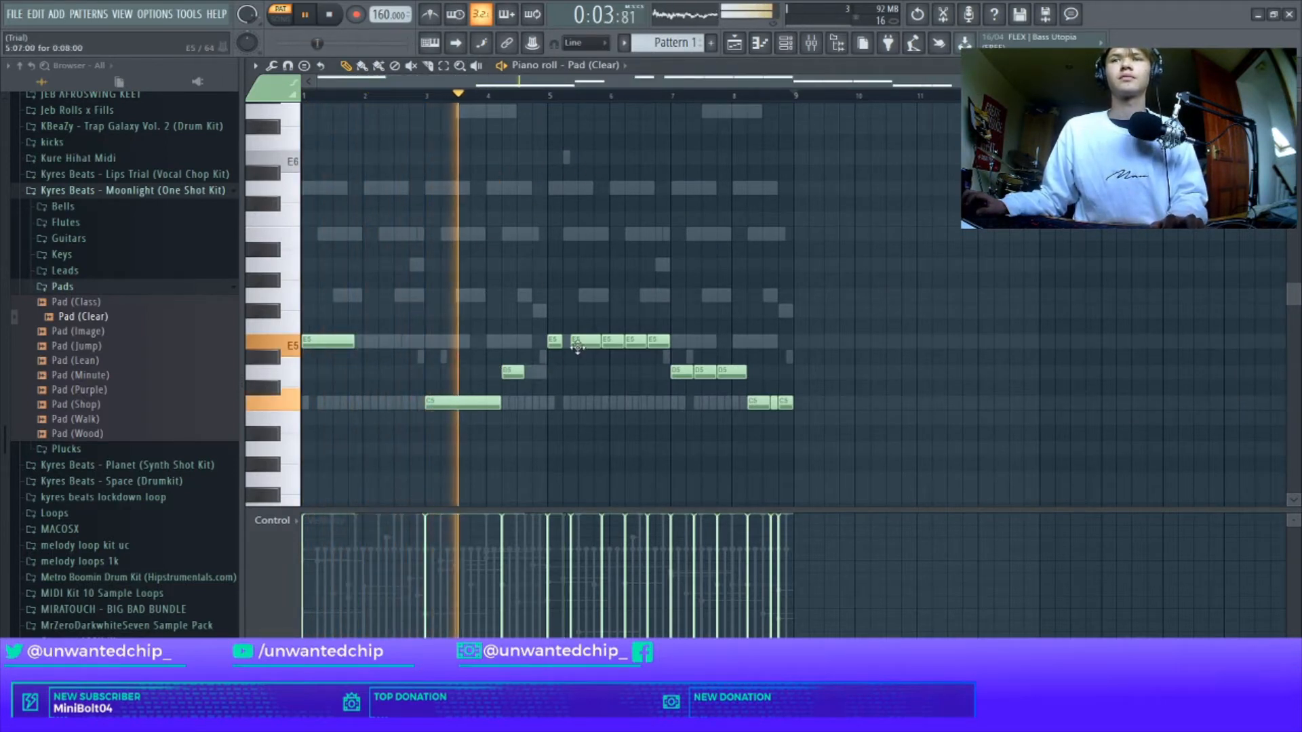
pyautogui.rightClick(536, 372)
pyautogui.rightClick(583, 341)
pyautogui.rightClick(610, 341)
pyautogui.rightClick(634, 342)
pyautogui.rightClick(658, 341)
pyautogui.rightClick(706, 372)
pyautogui.rightClick(730, 372)
pyautogui.rightClick(785, 402)
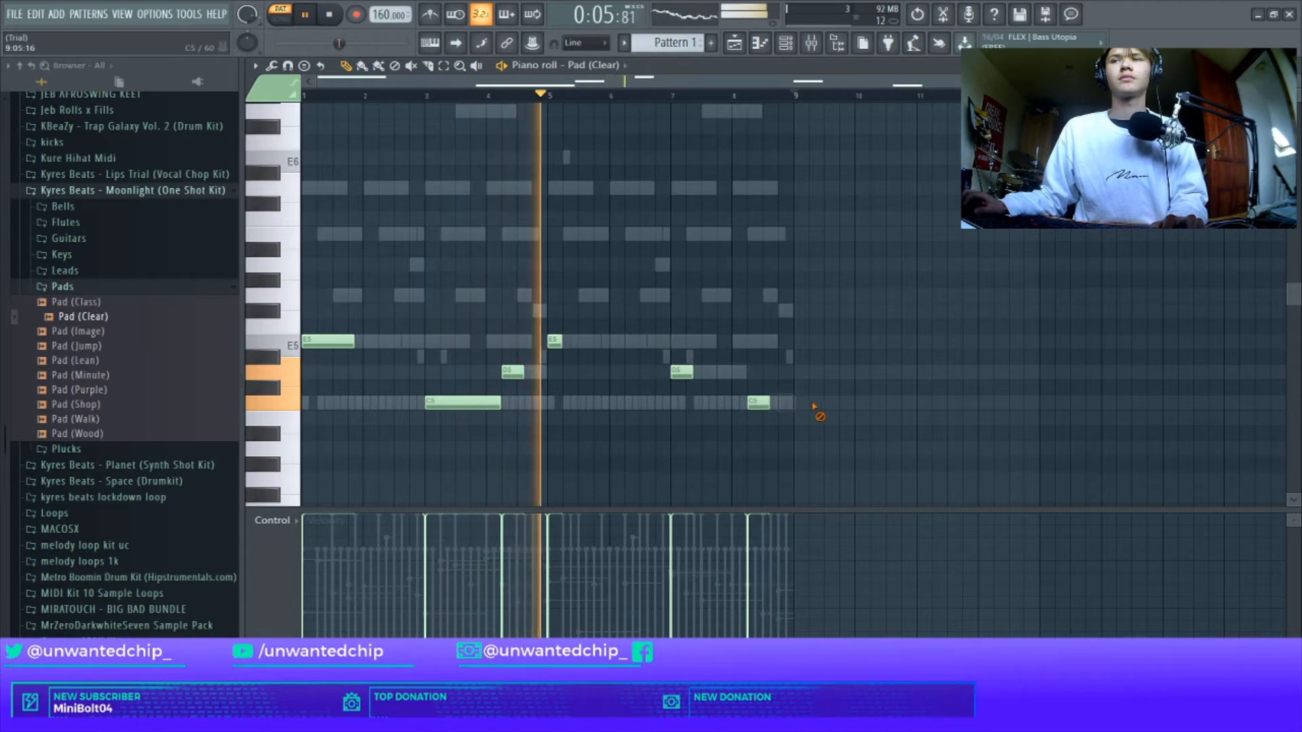
pyautogui.moveTo(758, 402); pyautogui.dragTo(743, 402)
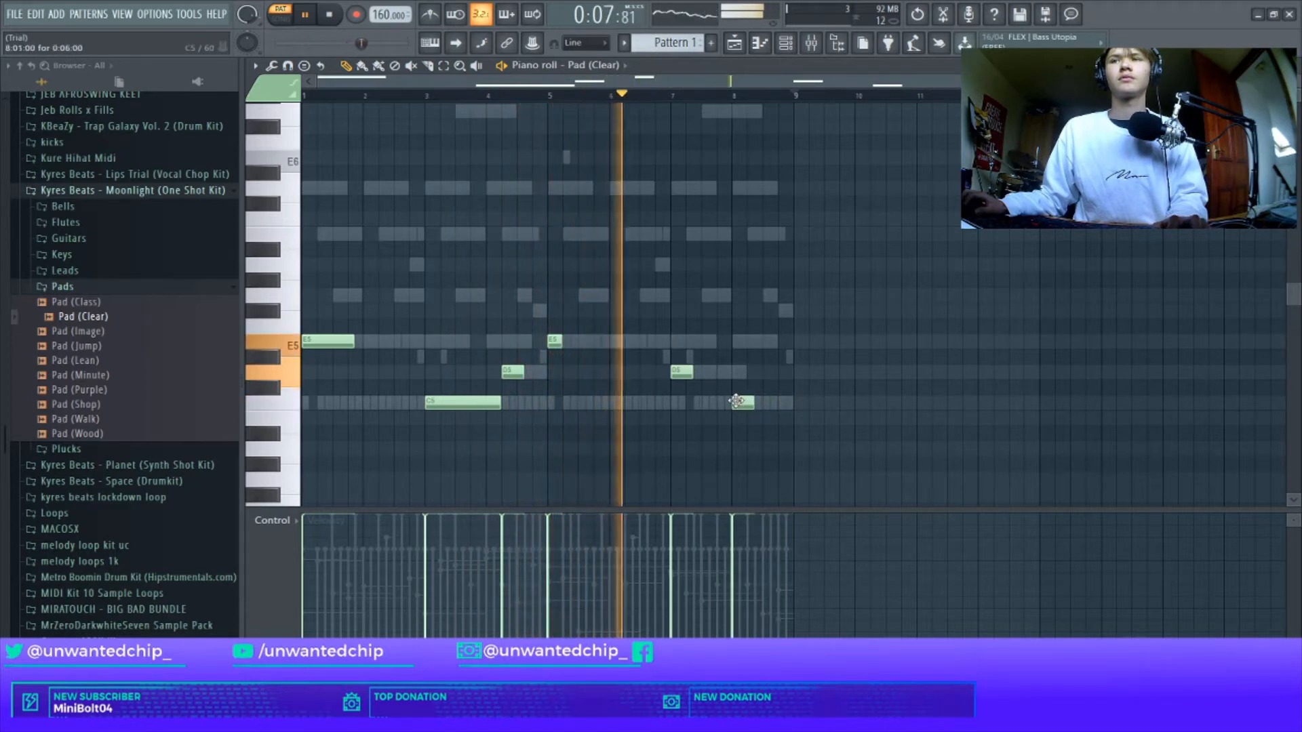
pyautogui.press('space')
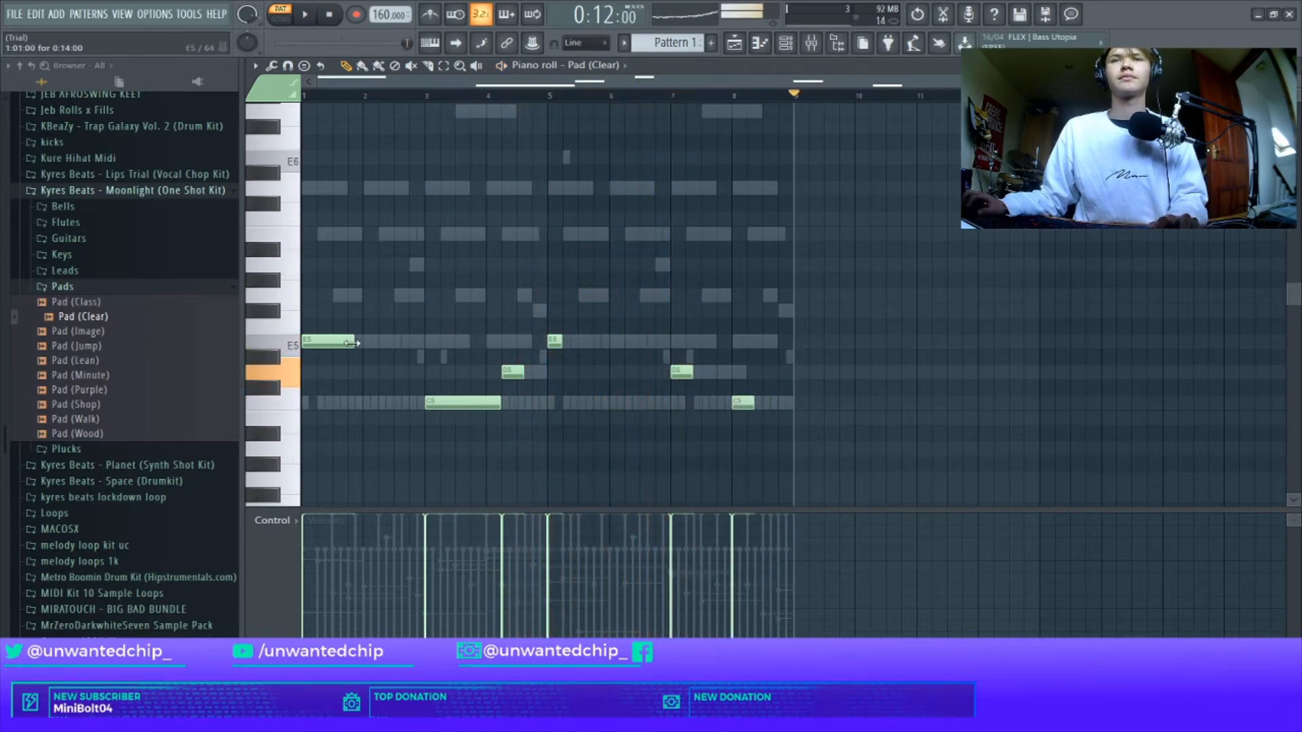
# Build an E5–G5–B5 pad chord across bars 1–2 and a one-bar C5–E5–G5 chord in bar 3
pyautogui.click(310, 296)
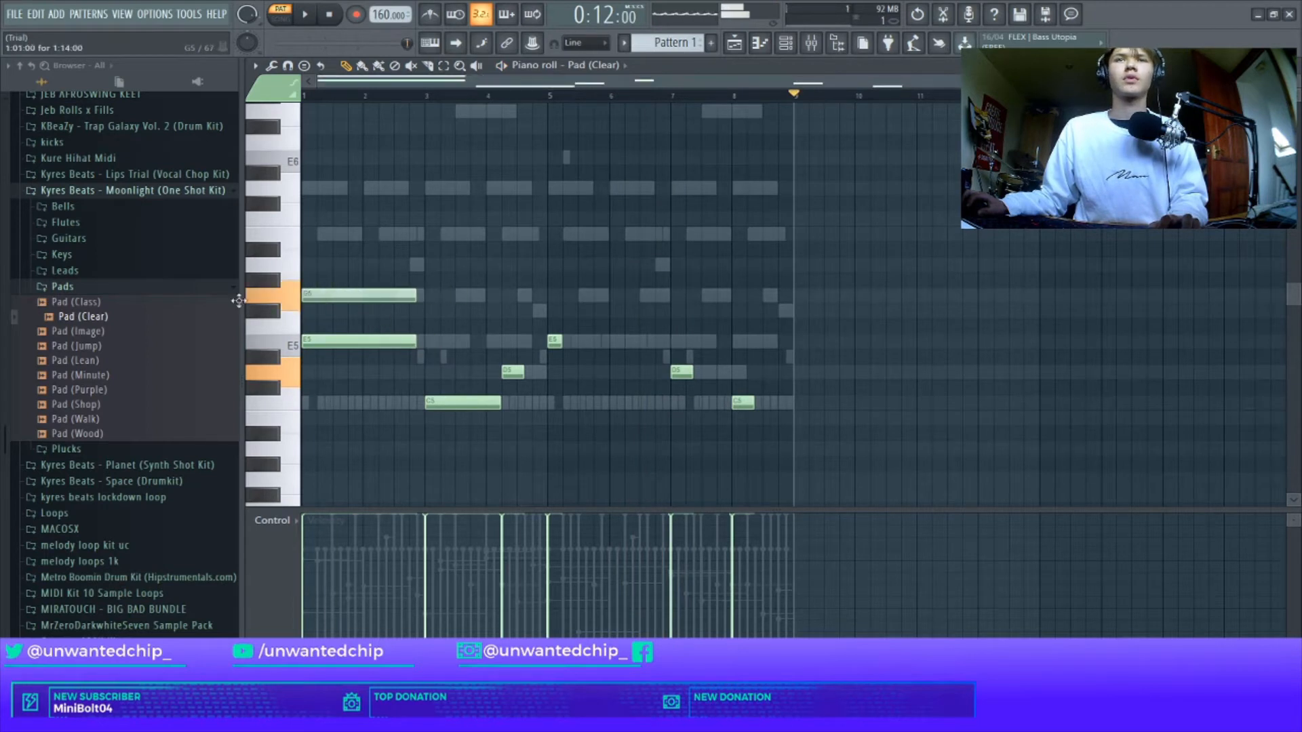
pyautogui.click(337, 235)
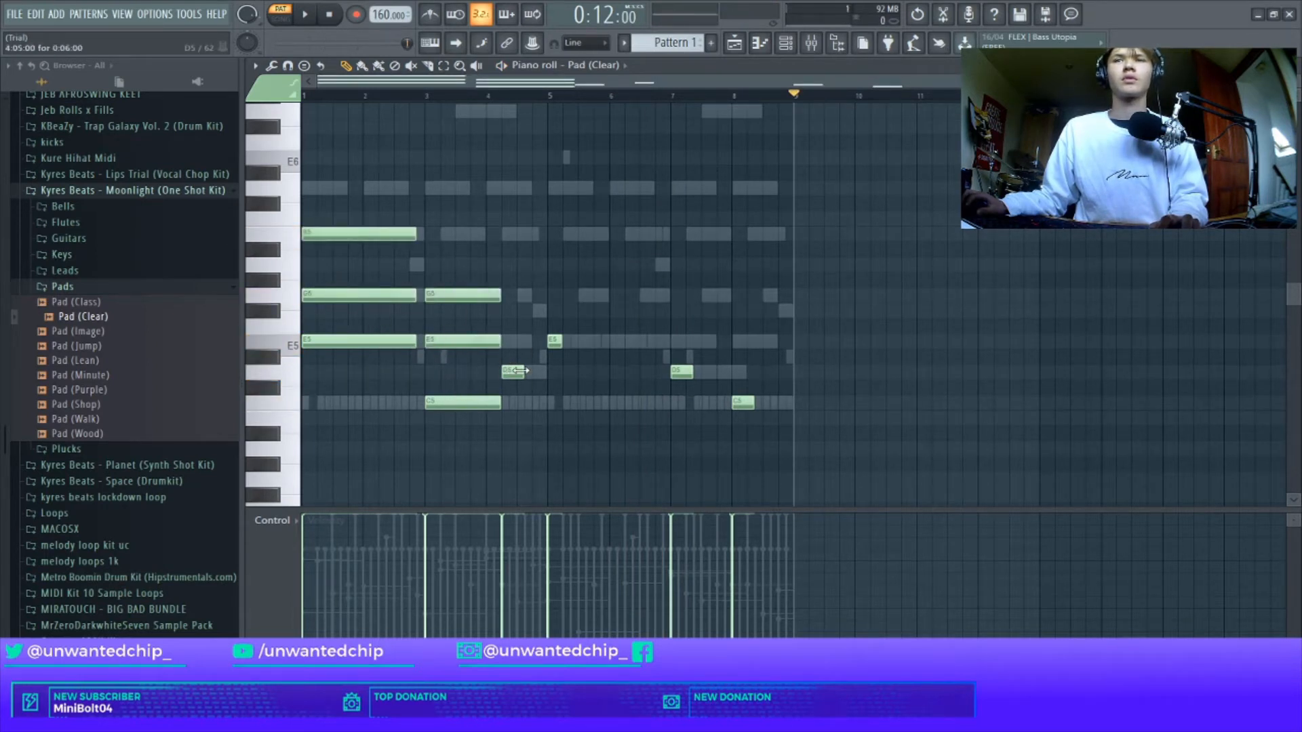
pyautogui.click(499, 408)
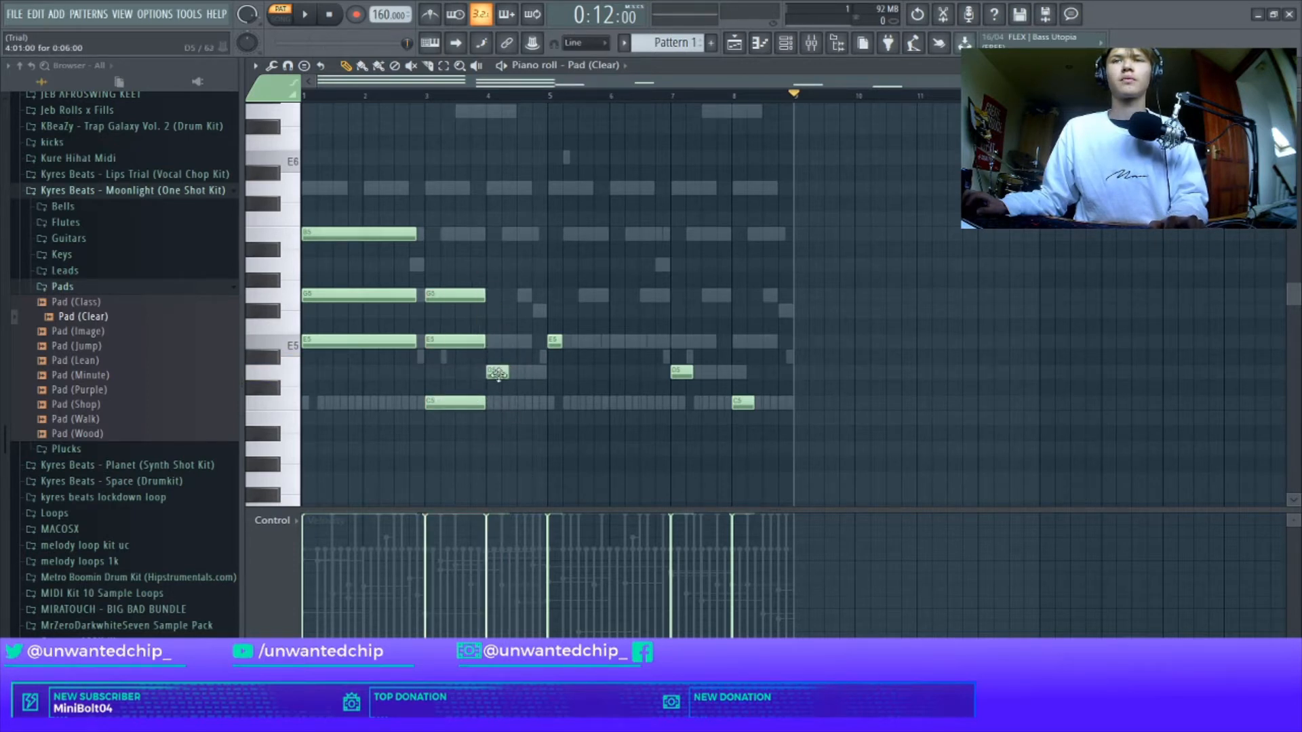
# Duplicate the bar 3 chord into bar 4, transpose the copy to D5–F#5–A5 and play the pattern
pyautogui.moveTo(489, 258); pyautogui.dragTo(425, 441)
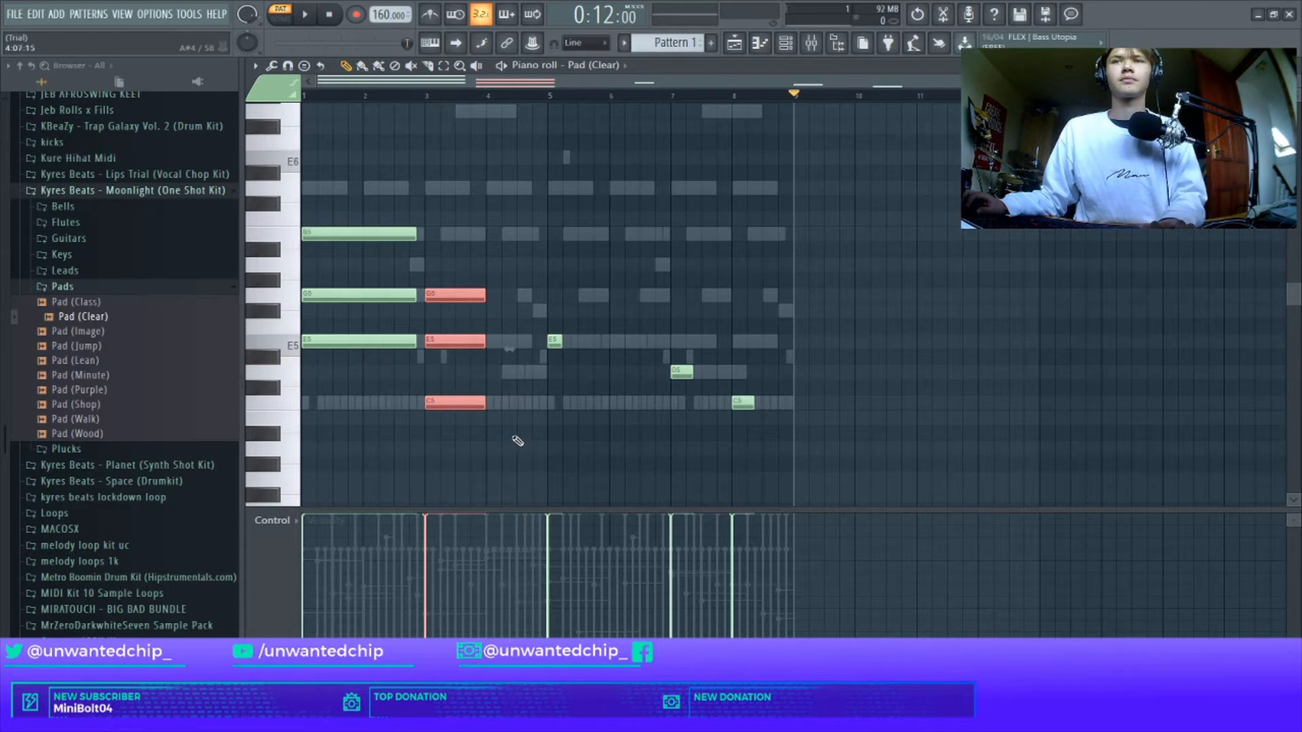
pyautogui.hotkey('ctrl', 'b')
pyautogui.hotkey('shift', 'Up')
pyautogui.hotkey('shift', 'Up')
pyautogui.hotkey('shift', 'Up')
pyautogui.hotkey('shift', 'Down')
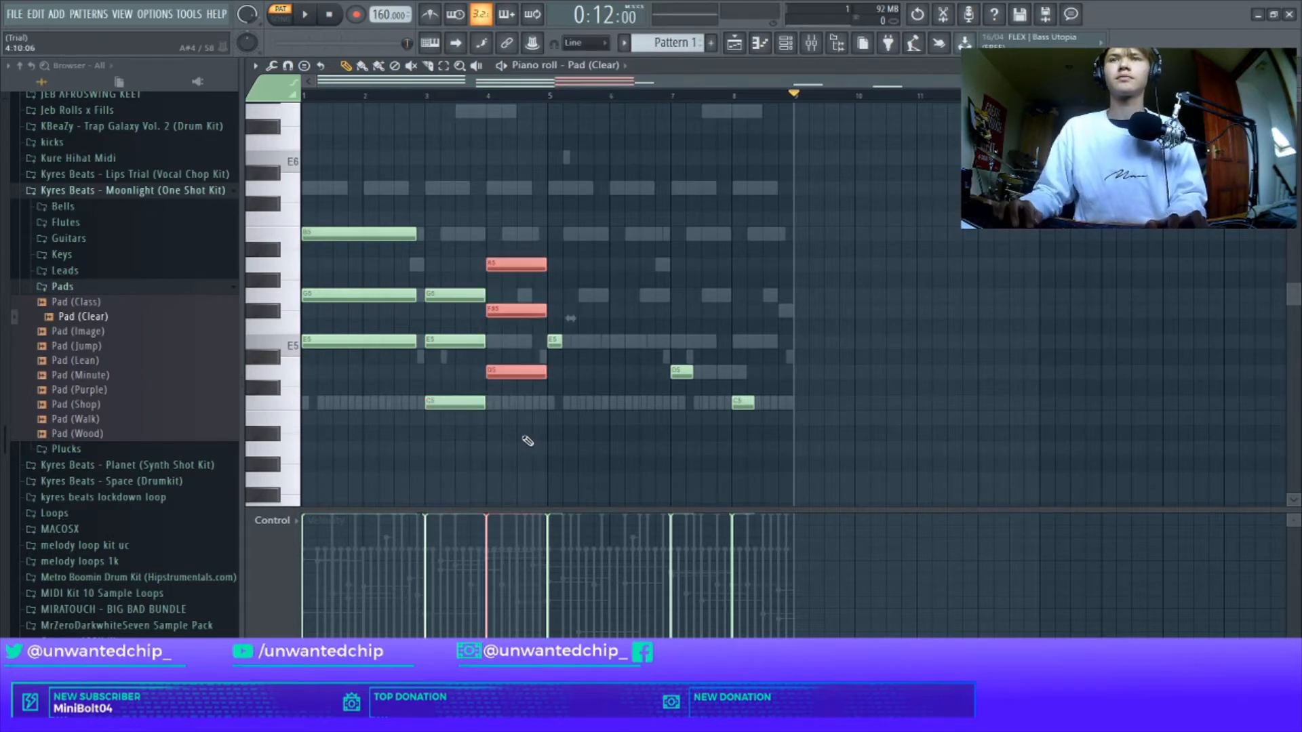
pyautogui.click(549, 433)
pyautogui.press('space')
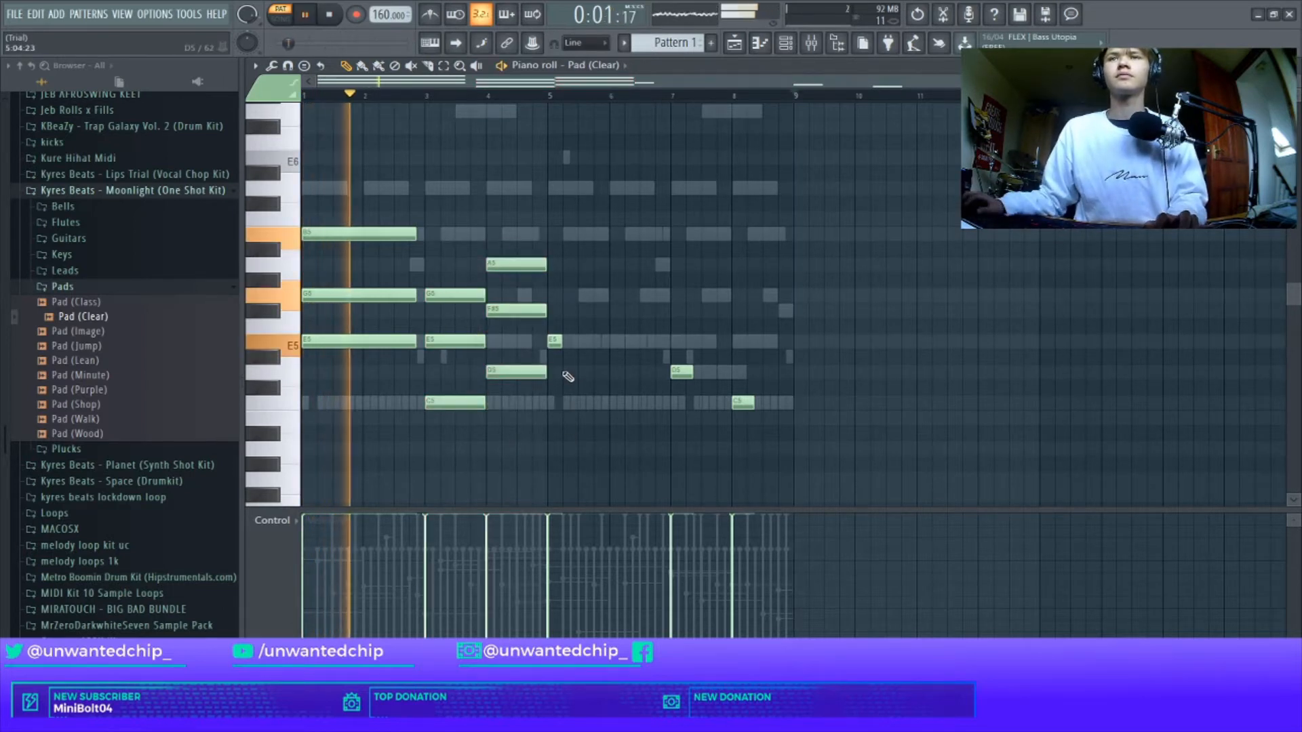
# Delete the leftover single notes in bars 5–8 and duplicate the pad chords of bars 1–4 into them
pyautogui.rightClick(554, 341)
pyautogui.rightClick(681, 372)
pyautogui.rightClick(744, 402)
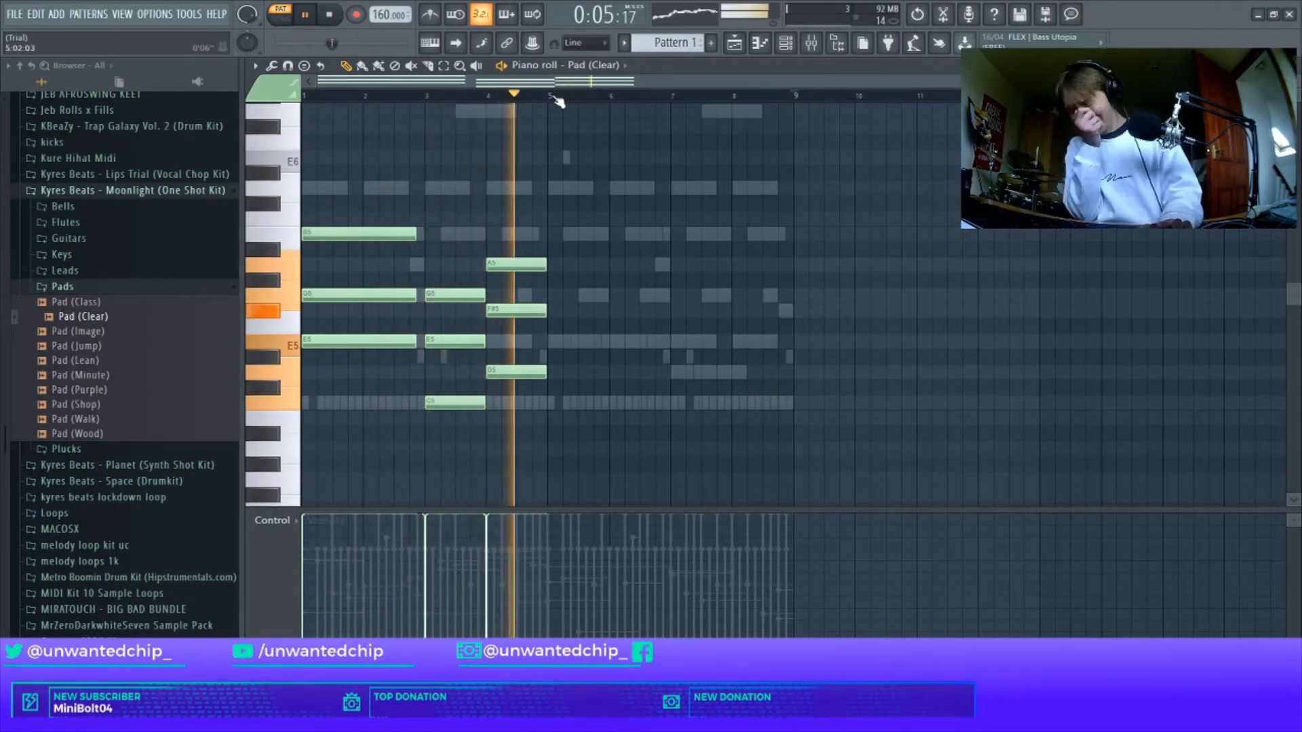
pyautogui.hotkey('ctrl', 'b')
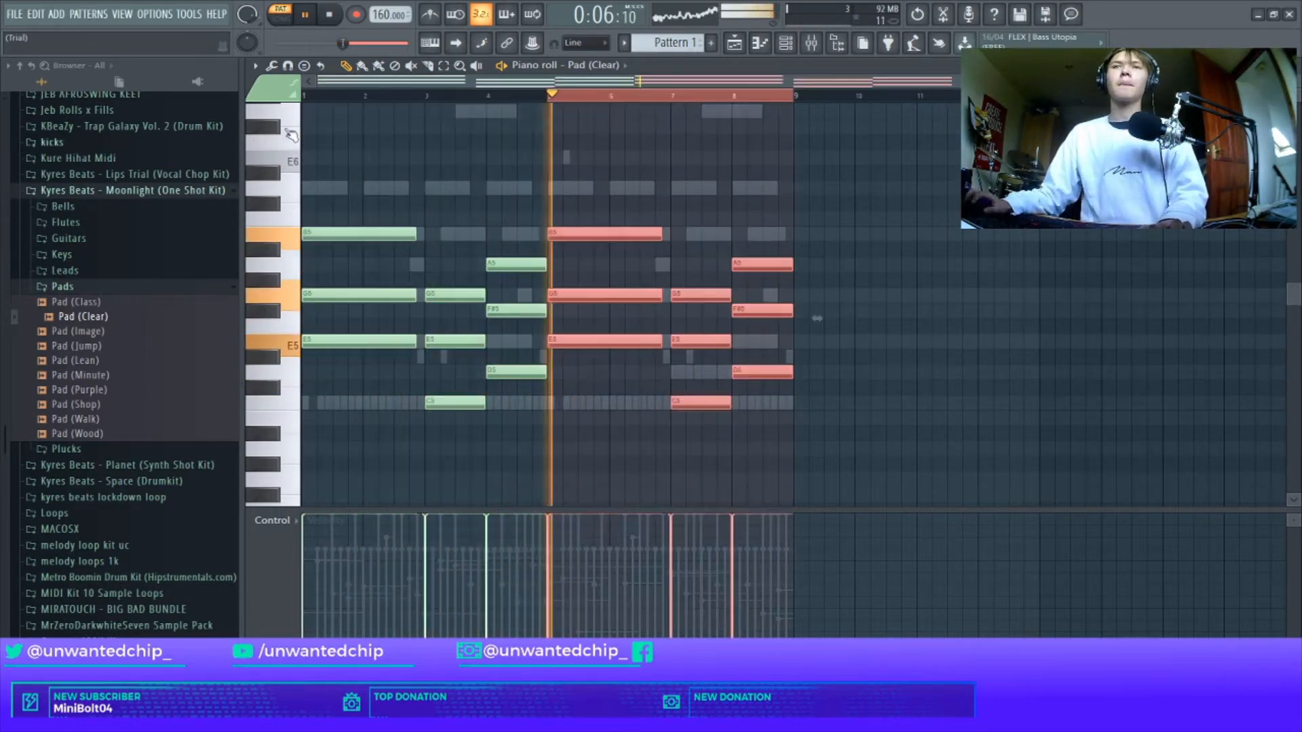
pyautogui.hotkey('ctrl', 'd')
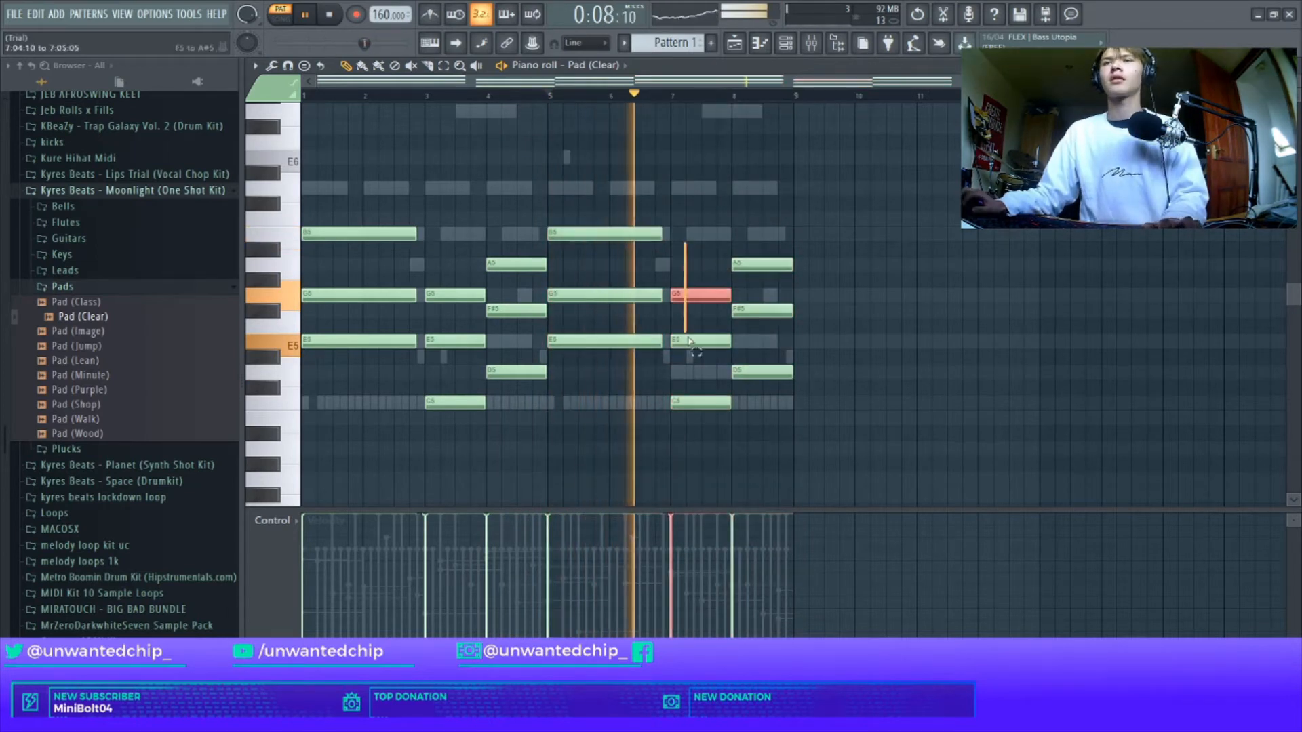
# Transpose the pad chord in bar 7 up to D5–F#5–A5
pyautogui.moveTo(685, 244); pyautogui.dragTo(696, 431)
pyautogui.hotkey('shift', 'Up')
pyautogui.hotkey('shift', 'Up')
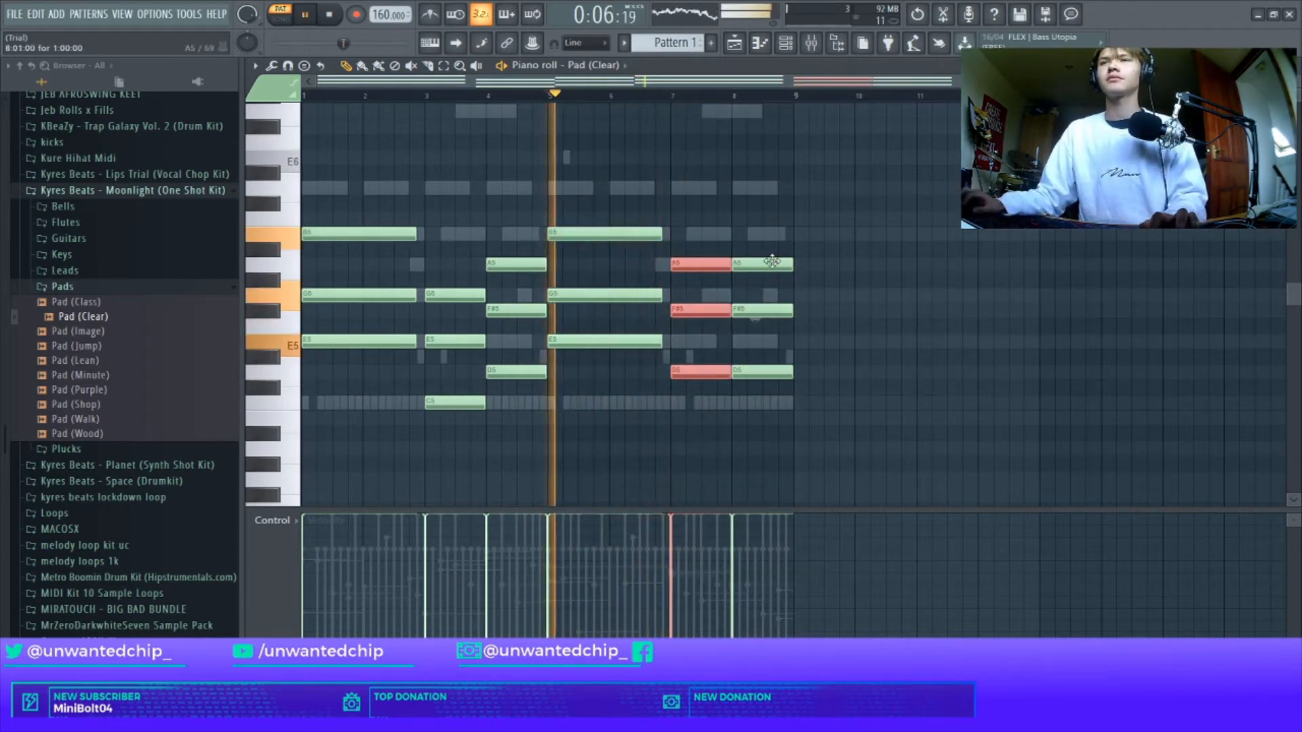
pyautogui.click(752, 432)
pyautogui.hotkey('ctrl', 'z')
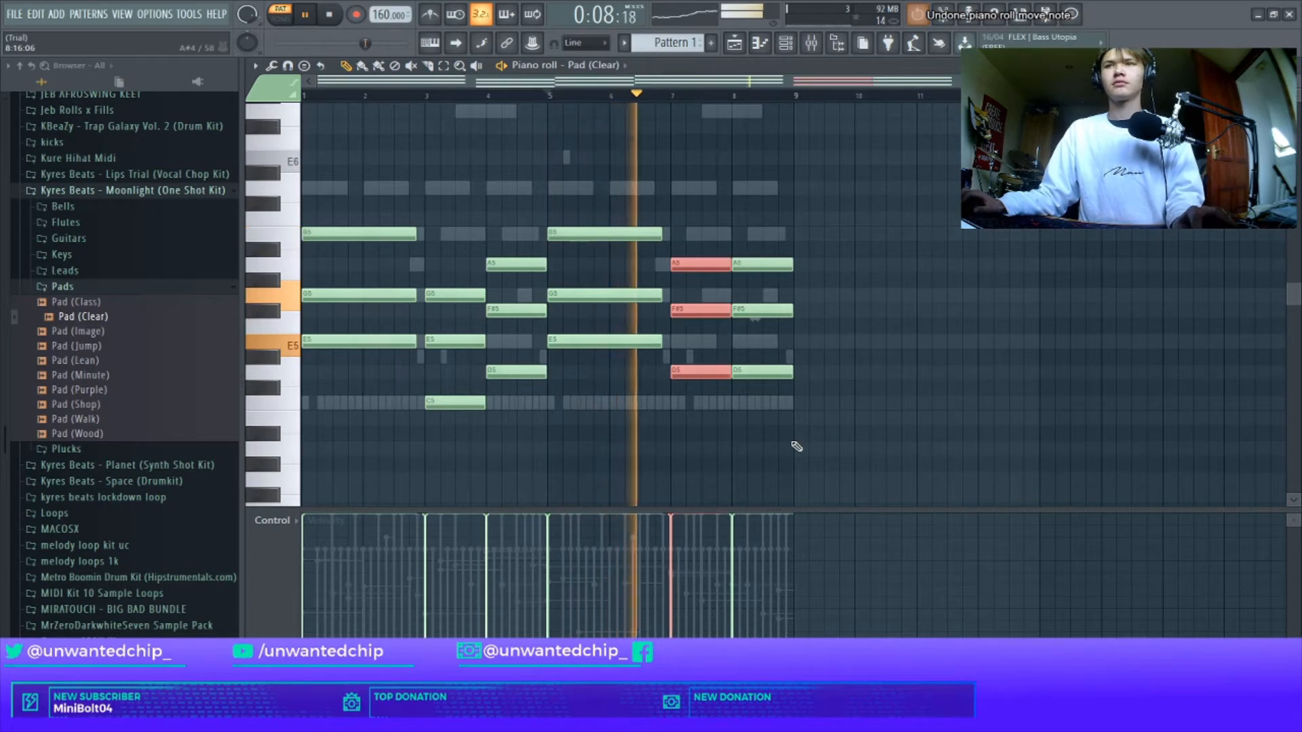
# Transpose the pad chord in bar 8 down to C5–E5–G5 and clear the note selection
pyautogui.moveTo(788, 247); pyautogui.dragTo(784, 436)
pyautogui.hotkey('shift', 'Down')
pyautogui.hotkey('shift', 'Down')
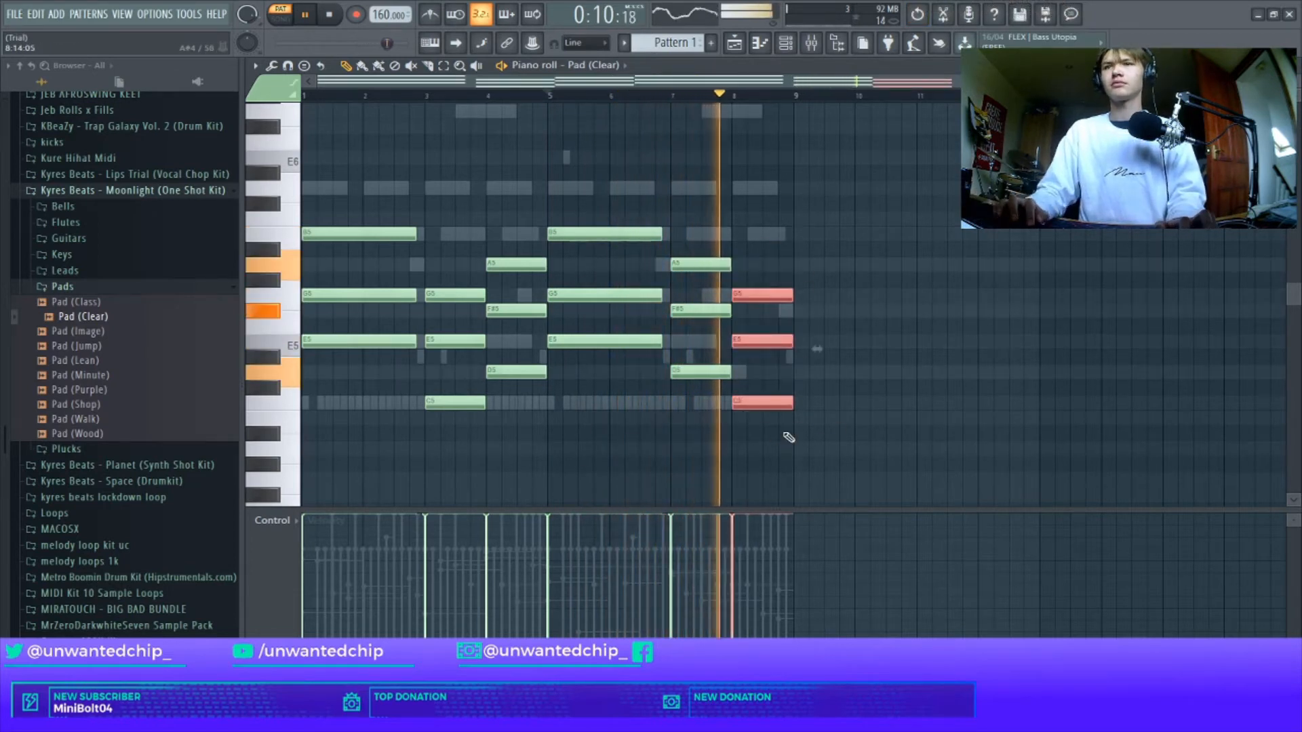
pyautogui.keyDown('ctrl'); pyautogui.click(776, 441); pyautogui.keyUp('ctrl')
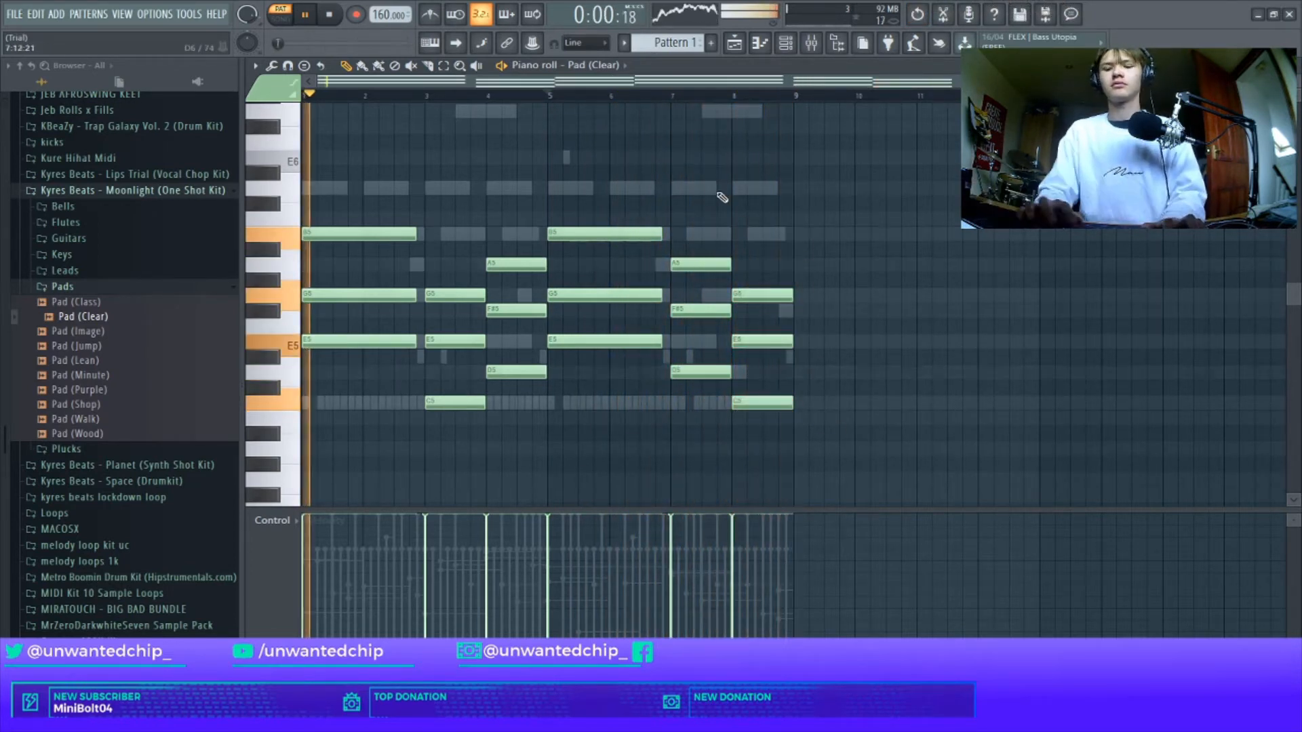
# Join the pad chords end to end with Quick Legato and randomize their note levels
pyautogui.hotkey('ctrl', 'l')
pyautogui.hotkey('alt', 'r')
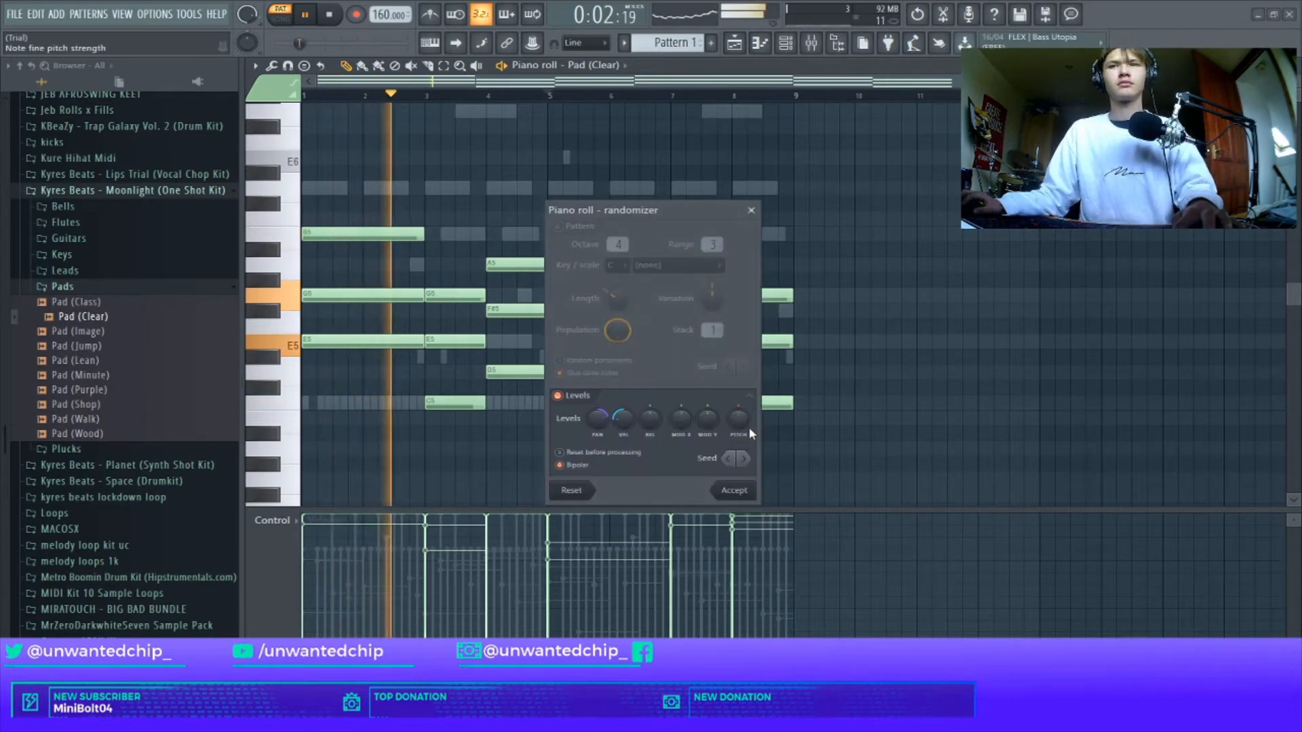
pyautogui.click(738, 483)
pyautogui.hotkey('alt', 'r')
pyautogui.click(736, 419)
# Lower the velocities of all the pad notes across bars 1–8
pyautogui.hotkey('ctrl', 'a')
pyautogui.scroll(-8, 677, 420)
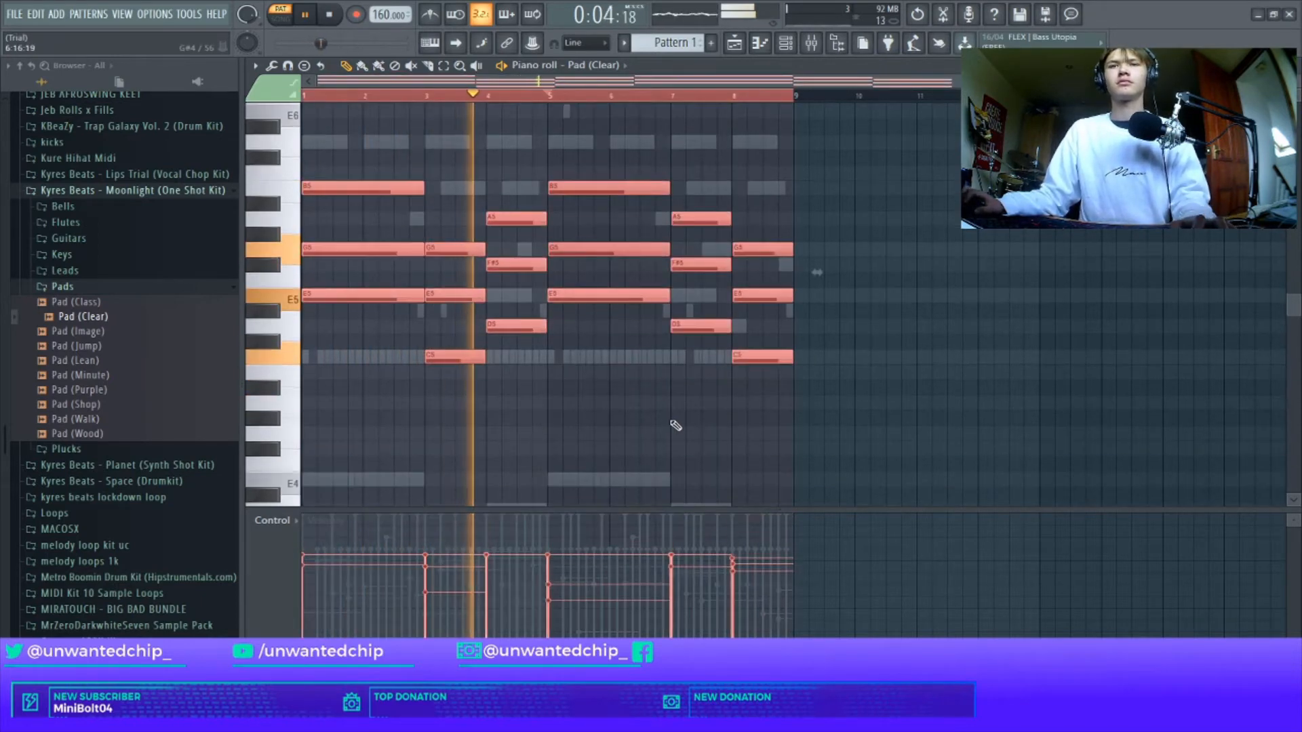
pyautogui.rightClick(676, 411)
# Enable the volume envelope of the Pad (Clear) channel and adjust its release time
pyautogui.press('F7')
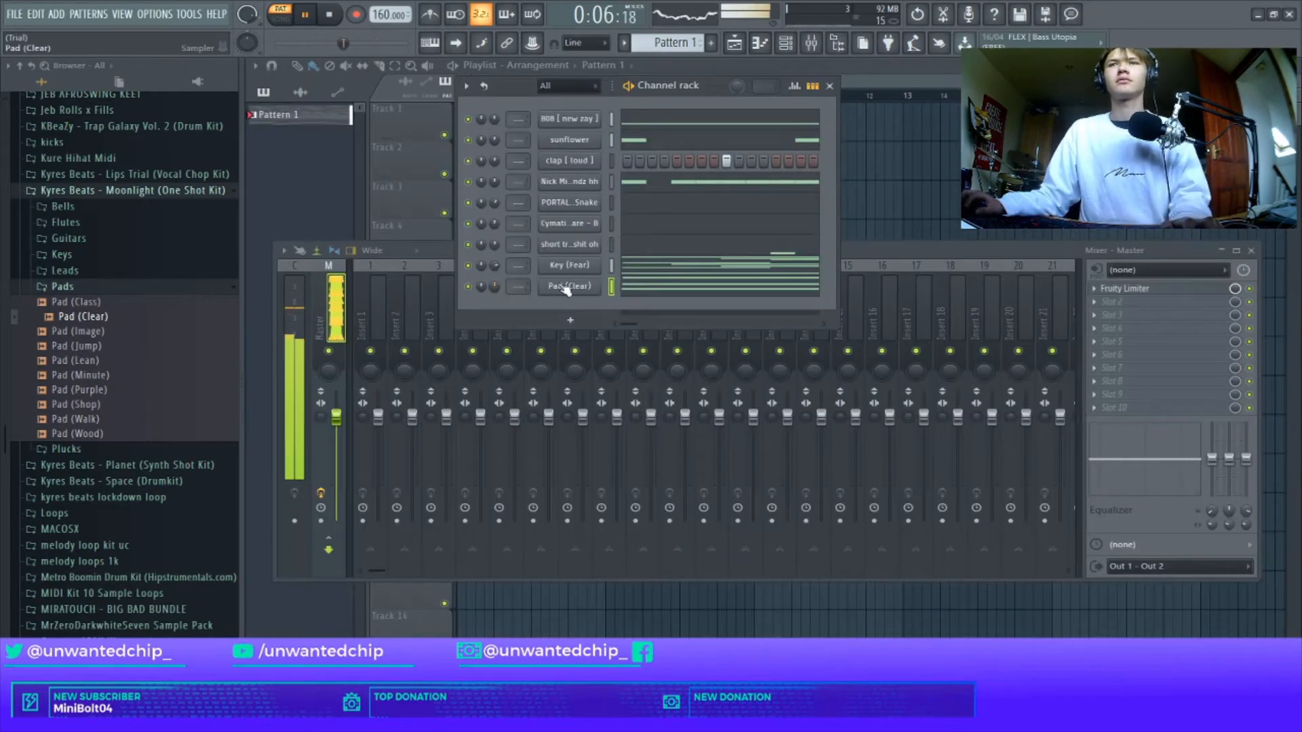
pyautogui.click(566, 287)
pyautogui.click(560, 313)
pyautogui.click(346, 193)
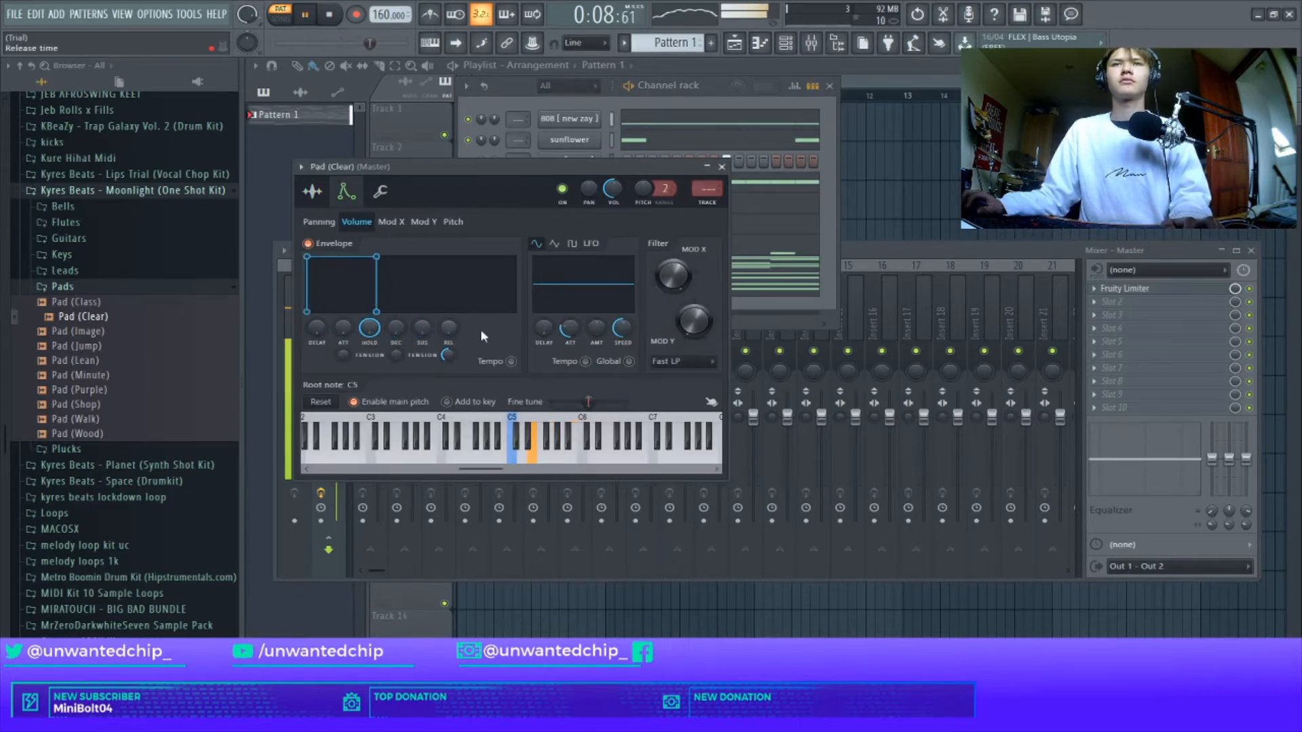
pyautogui.click(721, 167)
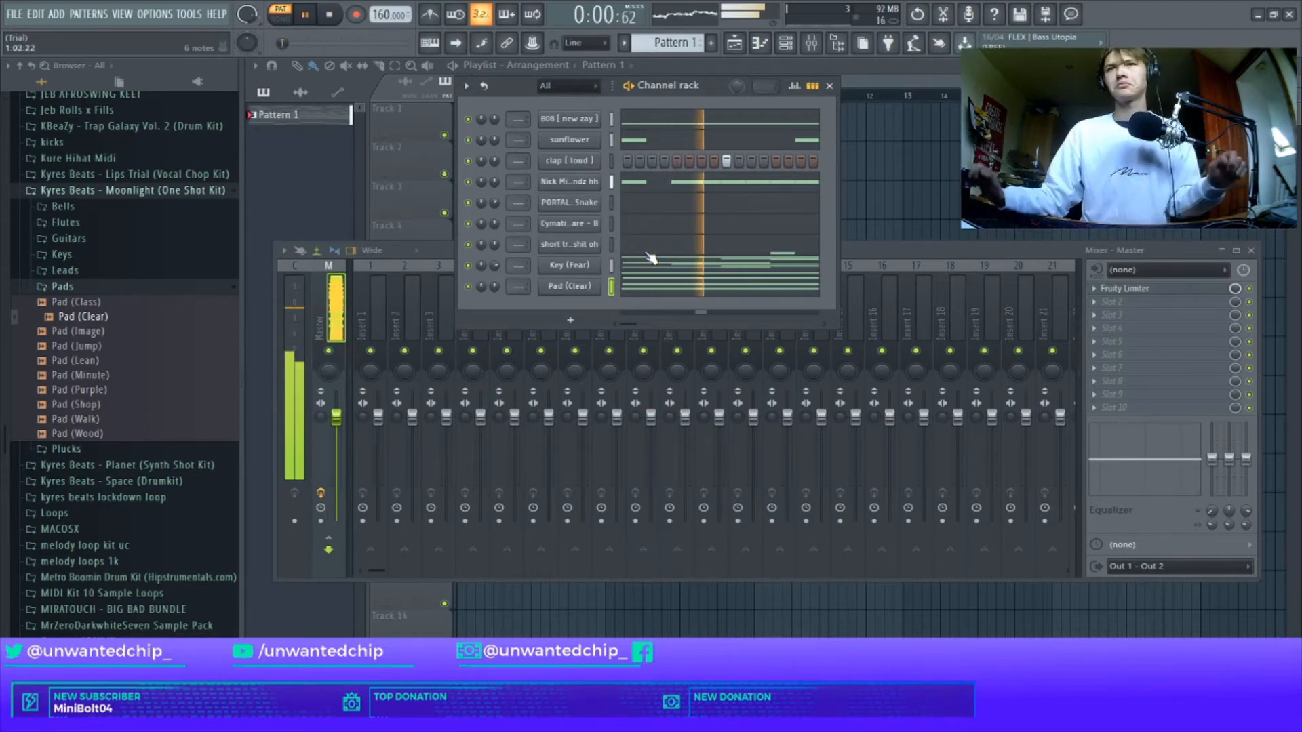
# Clear the playlist view of the channel rack and mixer, place Pattern 1 at bar 1 of Track 1, and switch to song mode
pyautogui.click(828, 87)
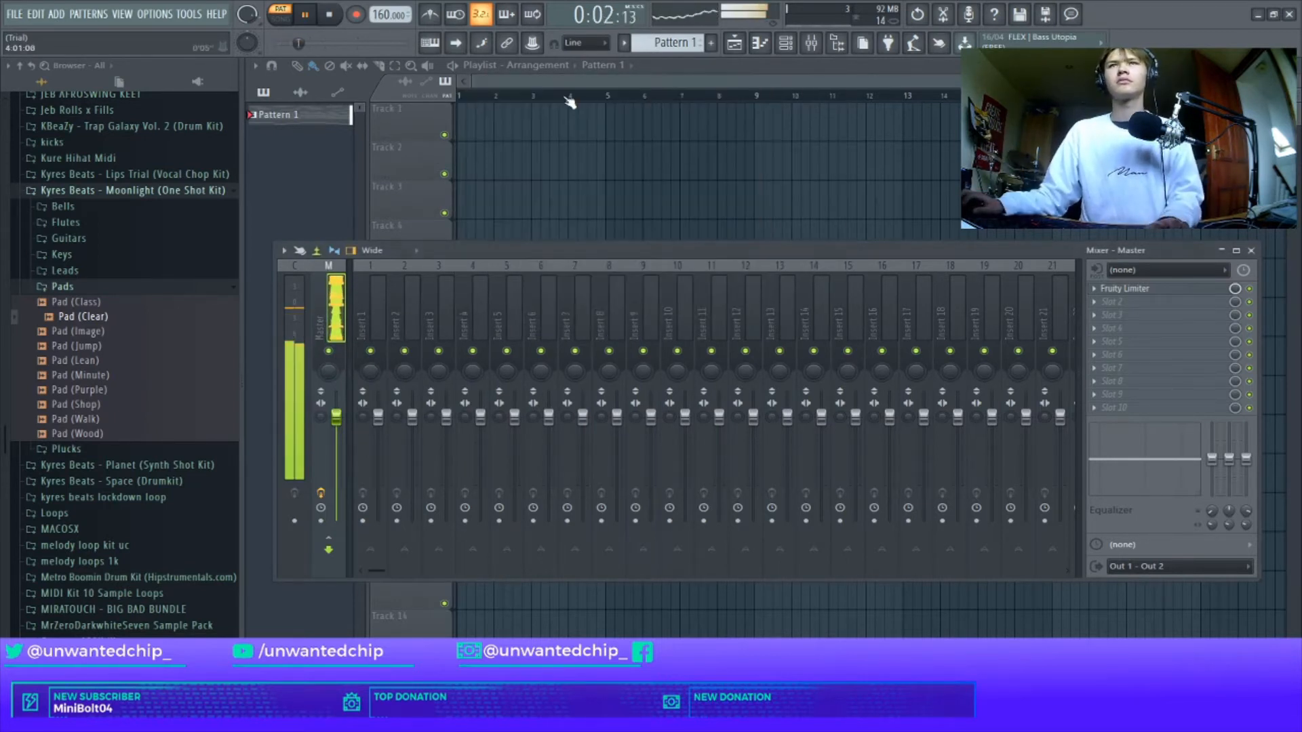
pyautogui.press('F9')
pyautogui.rightClick(324, 115)
pyautogui.click(282, 139)
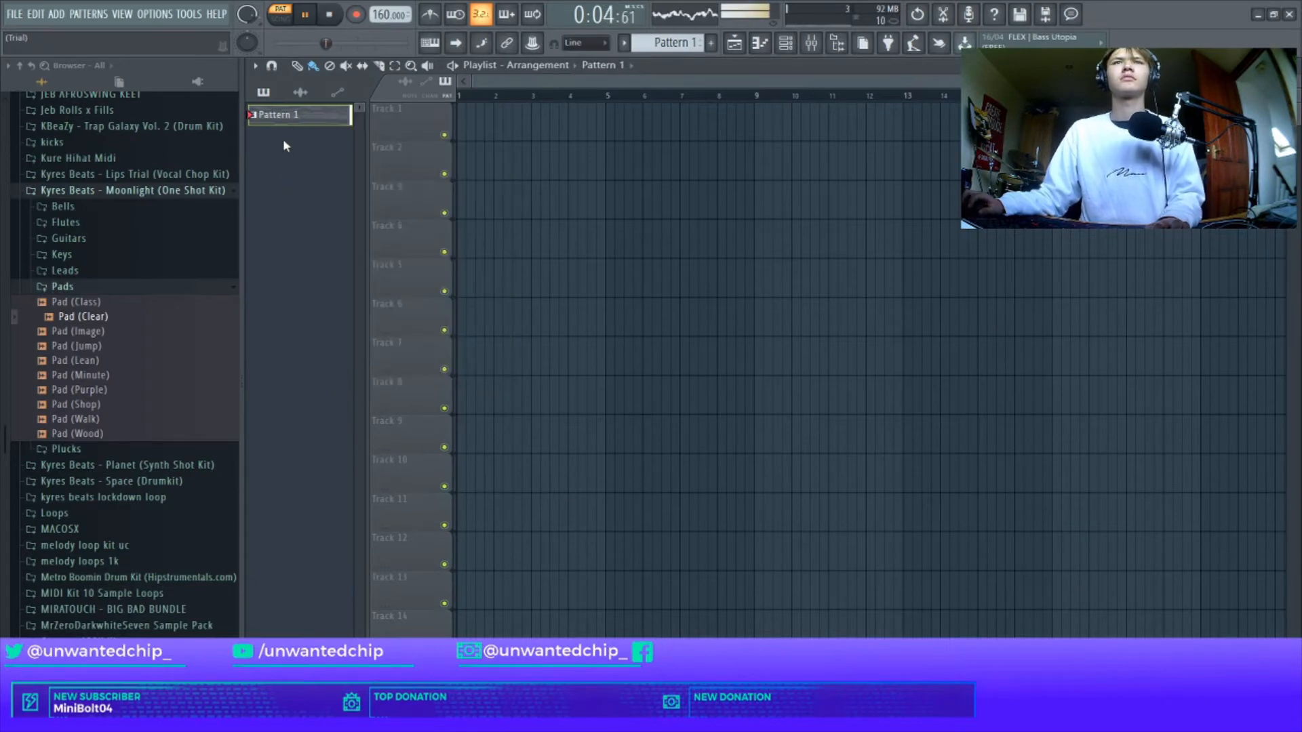
pyautogui.moveTo(278, 115); pyautogui.dragTo(494, 119)
pyautogui.click(281, 18)
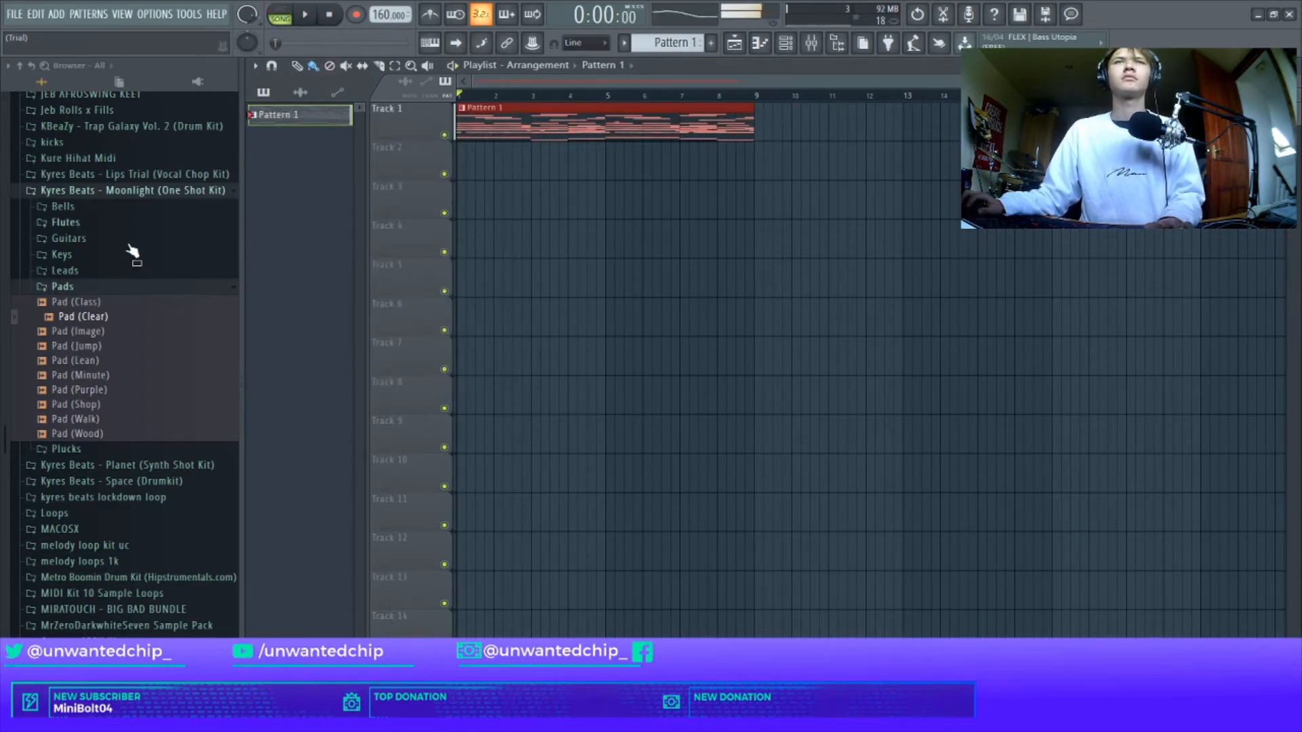
# Audition samples in the Vocal Samples #5 folder and place HLS_vocal_riff_diva_run_Cm at bar 1 of Track 2
pyautogui.click(62, 286)
pyautogui.scroll(-6, 199, 468)
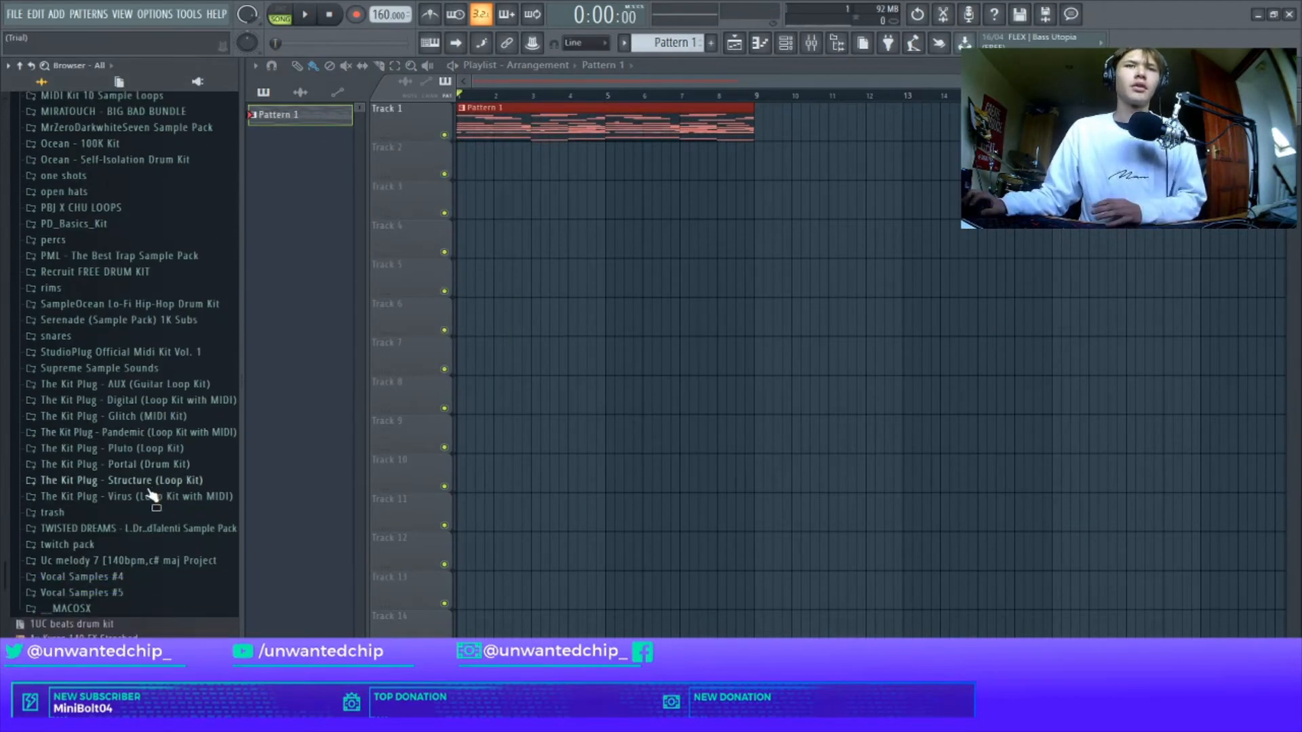
pyautogui.click(146, 593)
pyautogui.click(167, 507)
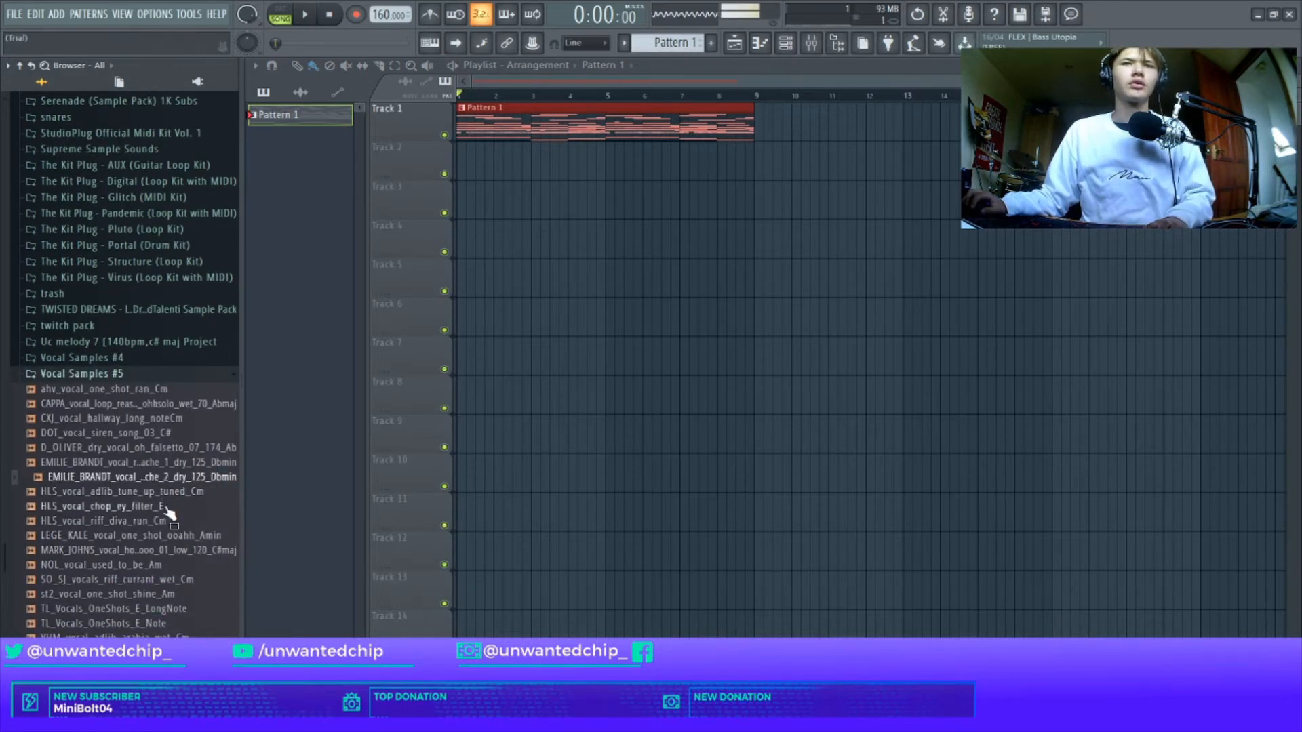
pyautogui.press('Down')
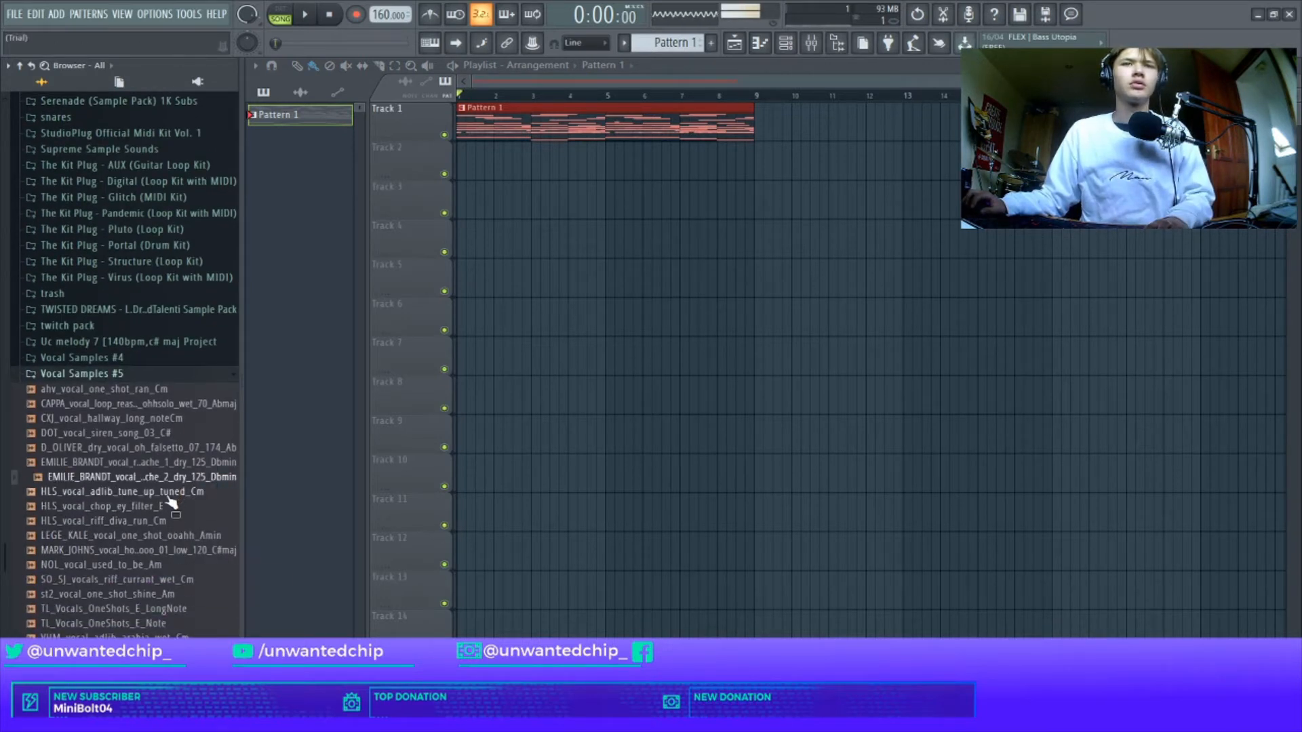
pyautogui.click(154, 522)
pyautogui.moveTo(371, 486); pyautogui.dragTo(475, 161)
# Reset the vocal sample's pitch, time-stretch it to 4 bars, and set its stretching mode to e2 transient
pyautogui.doubleClick(501, 168)
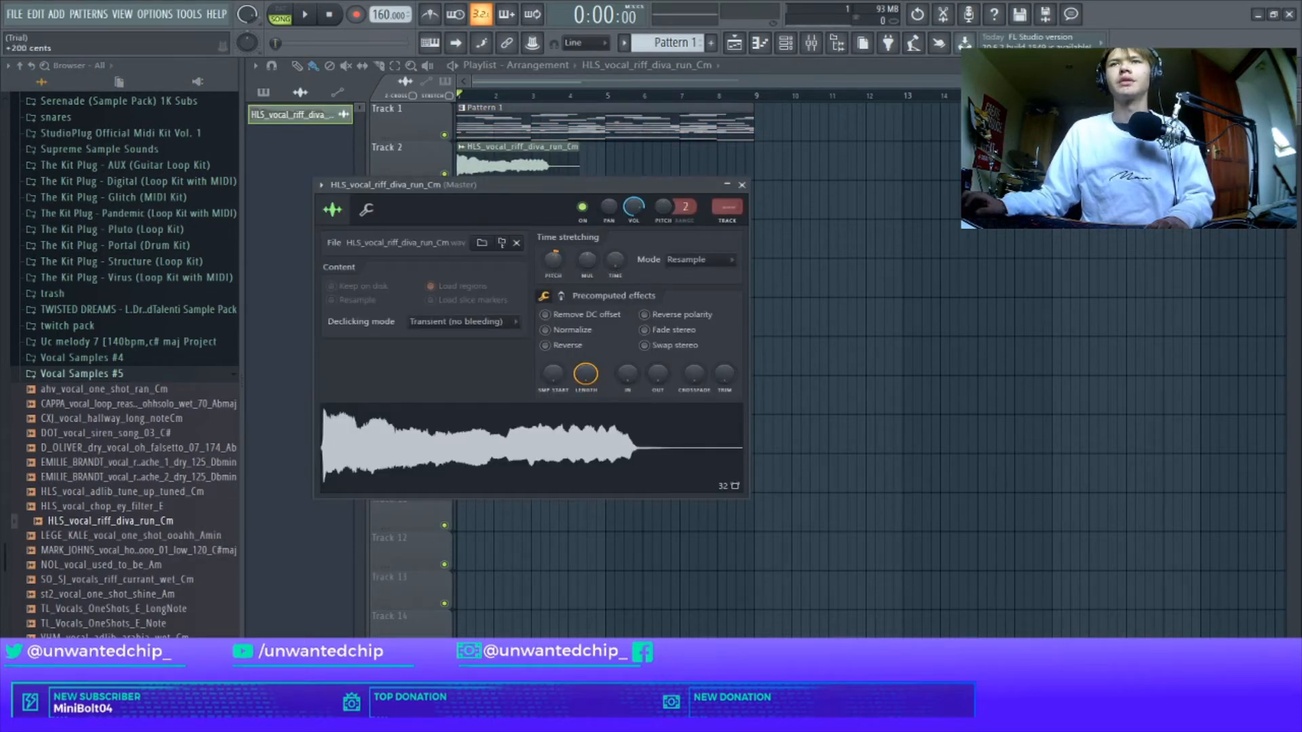
pyautogui.rightClick(549, 270)
pyautogui.click(576, 276)
pyautogui.moveTo(615, 260); pyautogui.dragTo(609, 148)
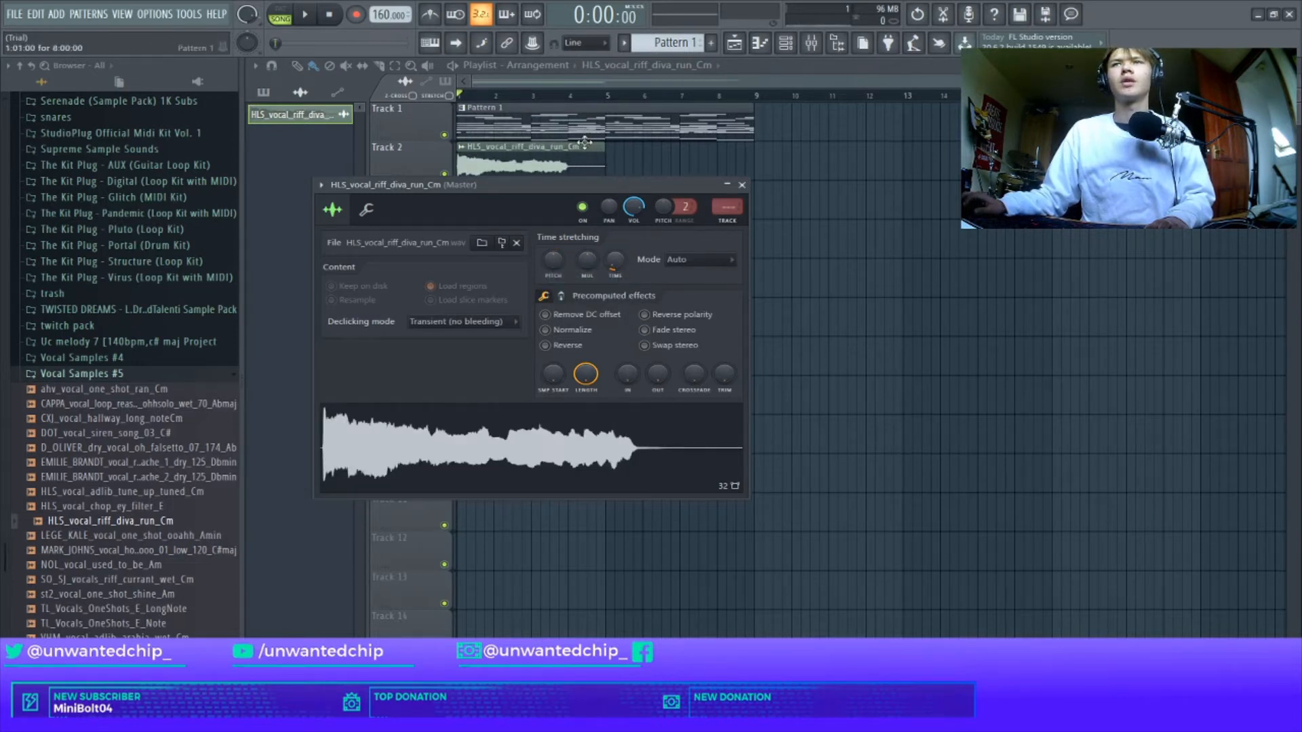
pyautogui.click(682, 263)
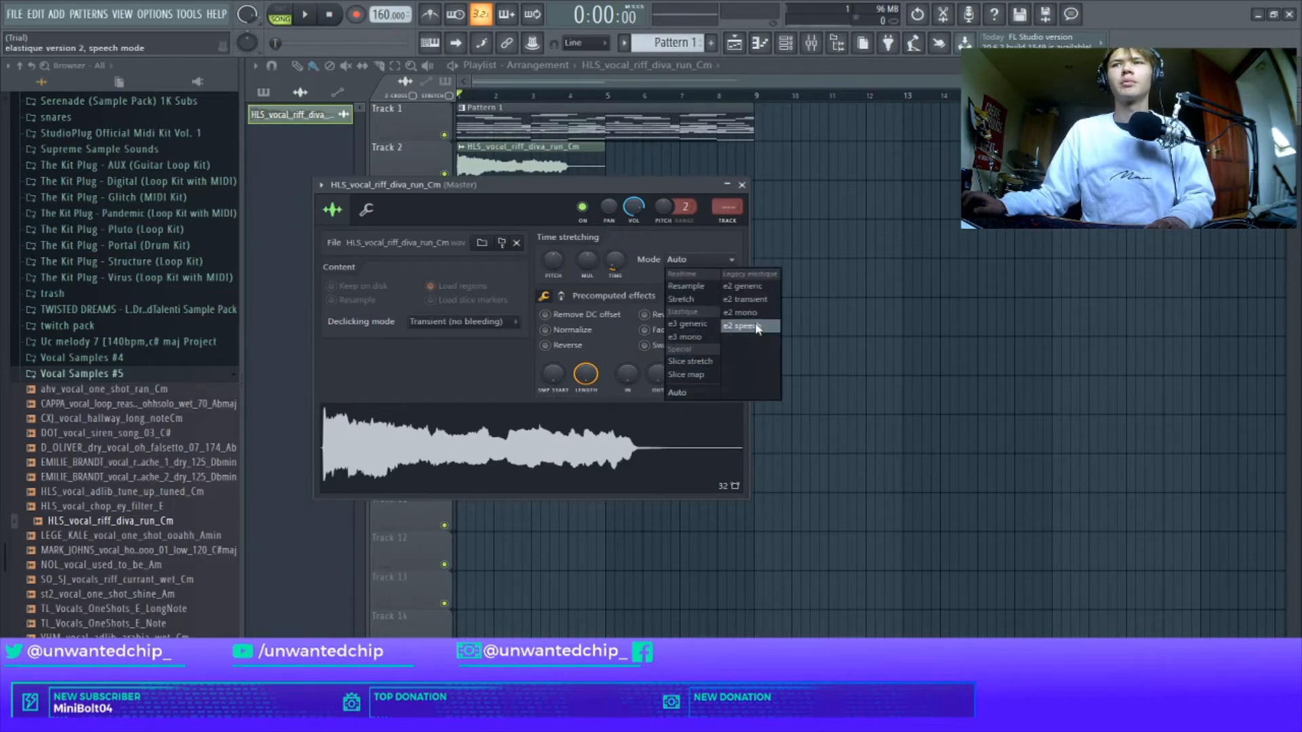
pyautogui.click(762, 300)
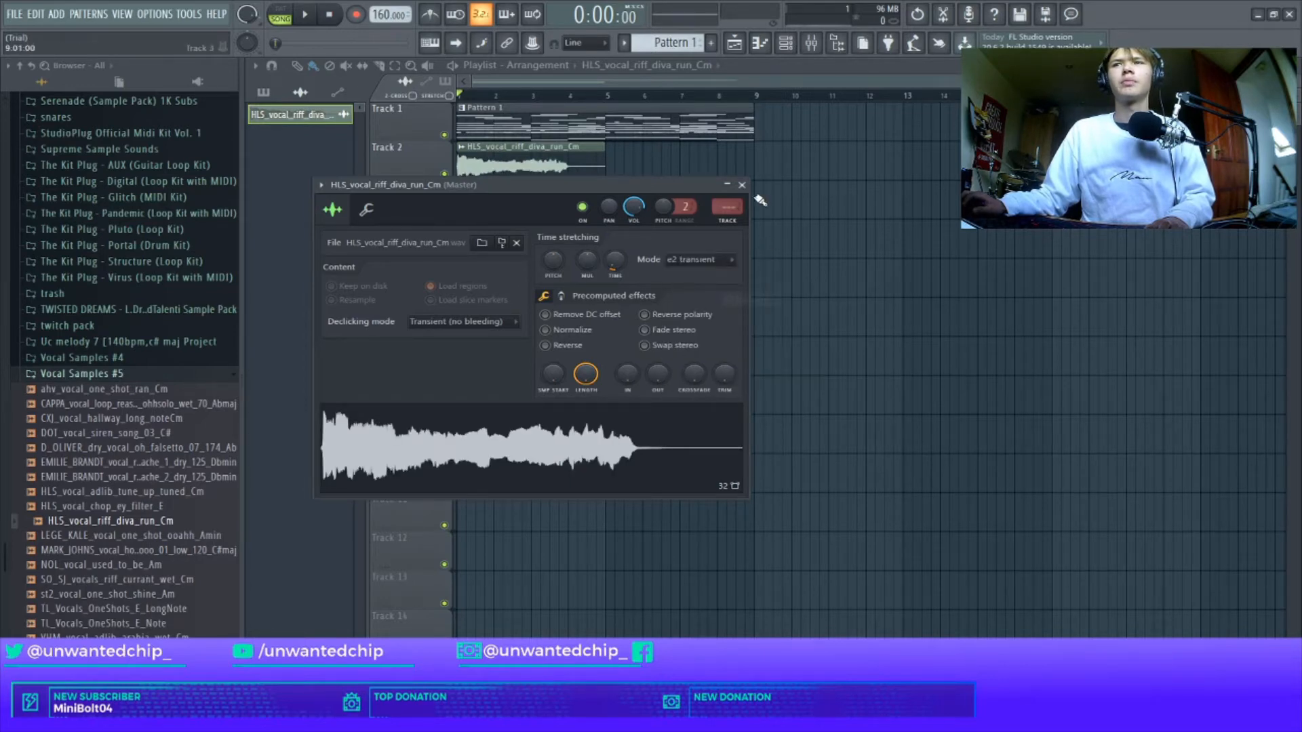
pyautogui.click(742, 184)
# Check the 808's notes, pitch the vocal sample up by 400 cents, and lower its volume to 48% during playback
pyautogui.press('F7')
pyautogui.scroll(-3, 433, 219)
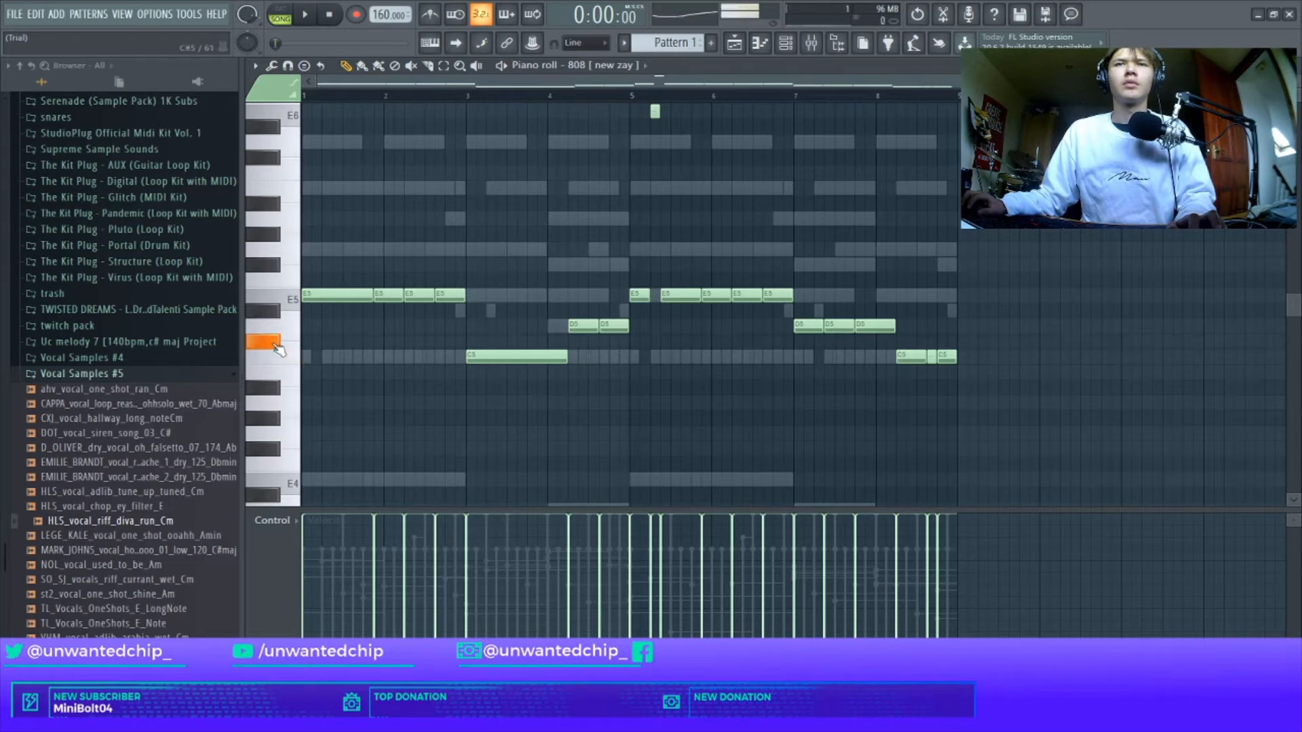
pyautogui.press('F5')
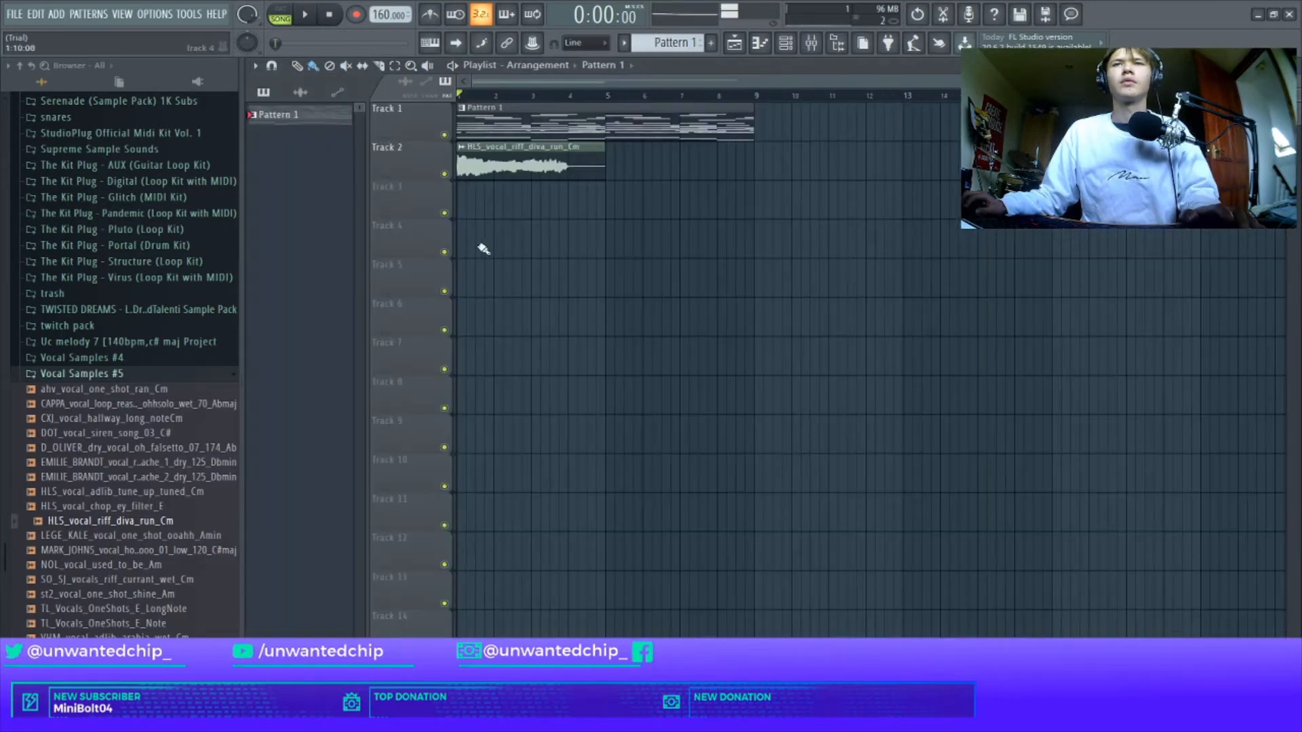
pyautogui.doubleClick(495, 166)
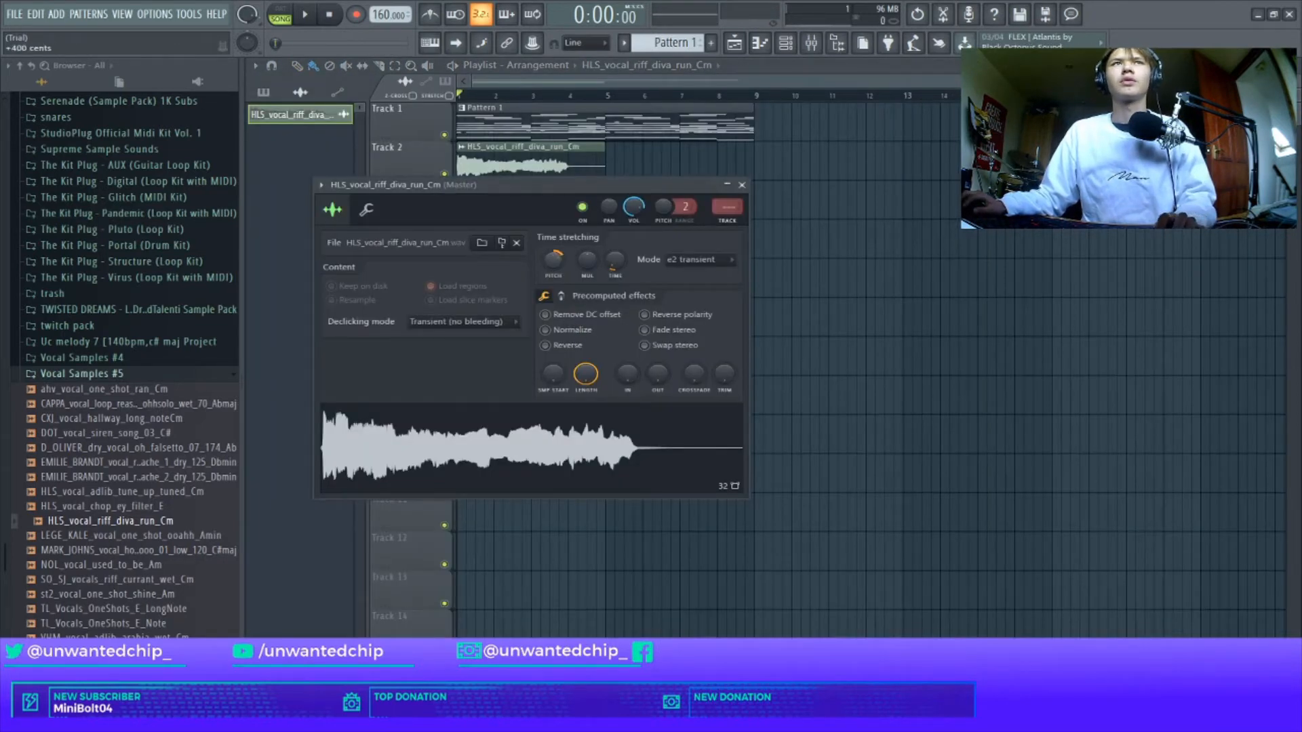
pyautogui.press('space')
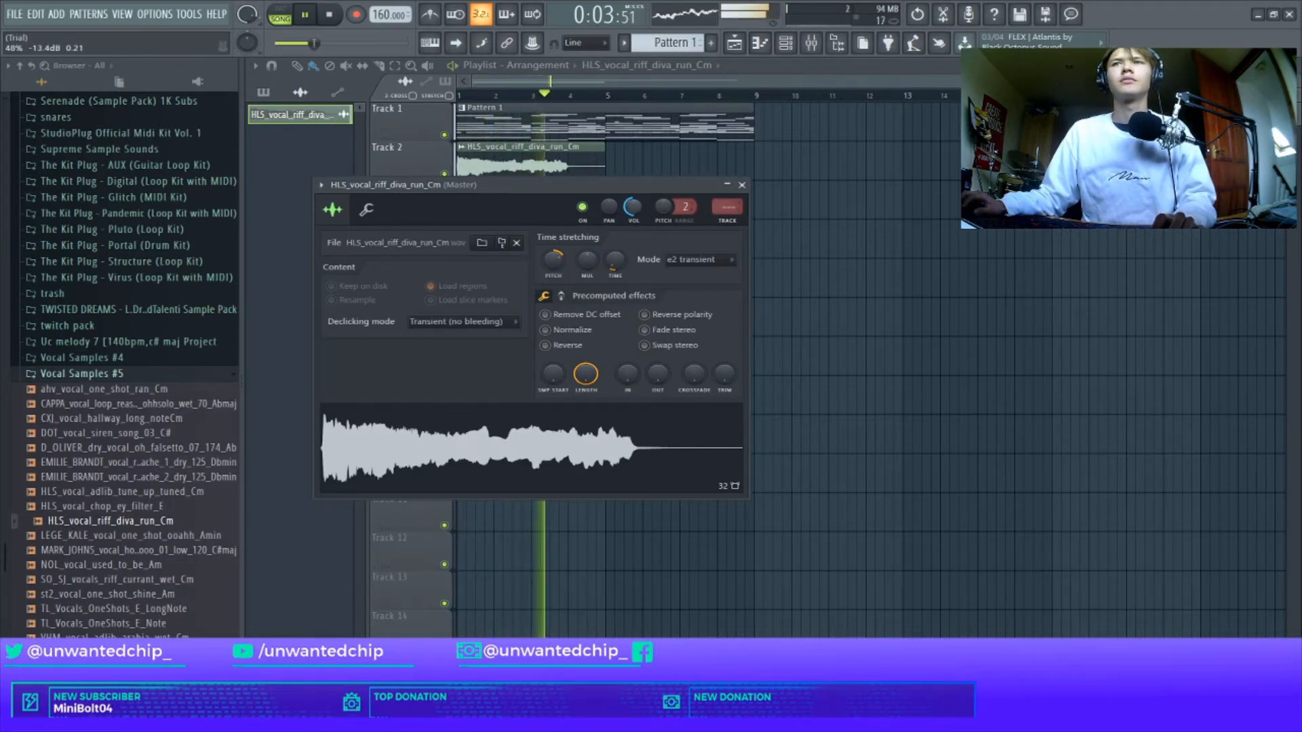
pyautogui.click(742, 185)
# Cut off the vocal clip's silent tail, slice it at bar 3, and repeat the one-bar slice in bar 4
pyautogui.press('c')
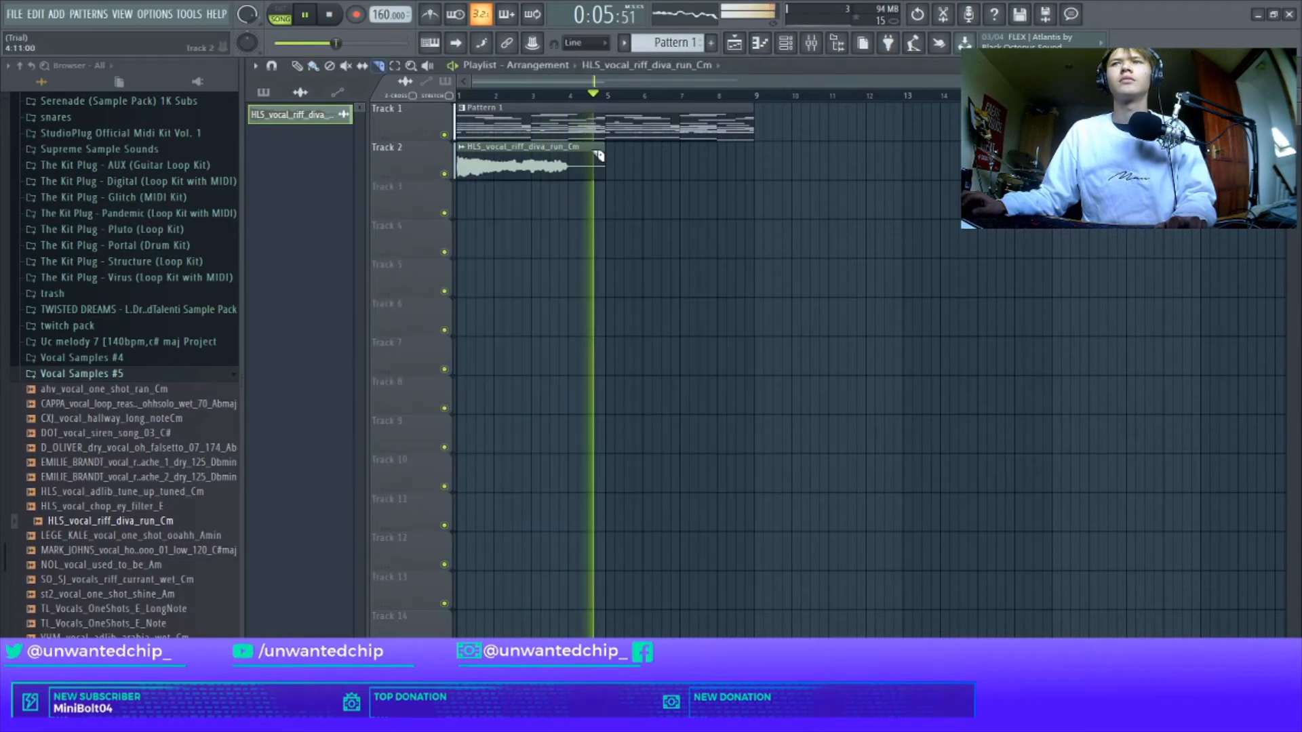
pyautogui.press('space')
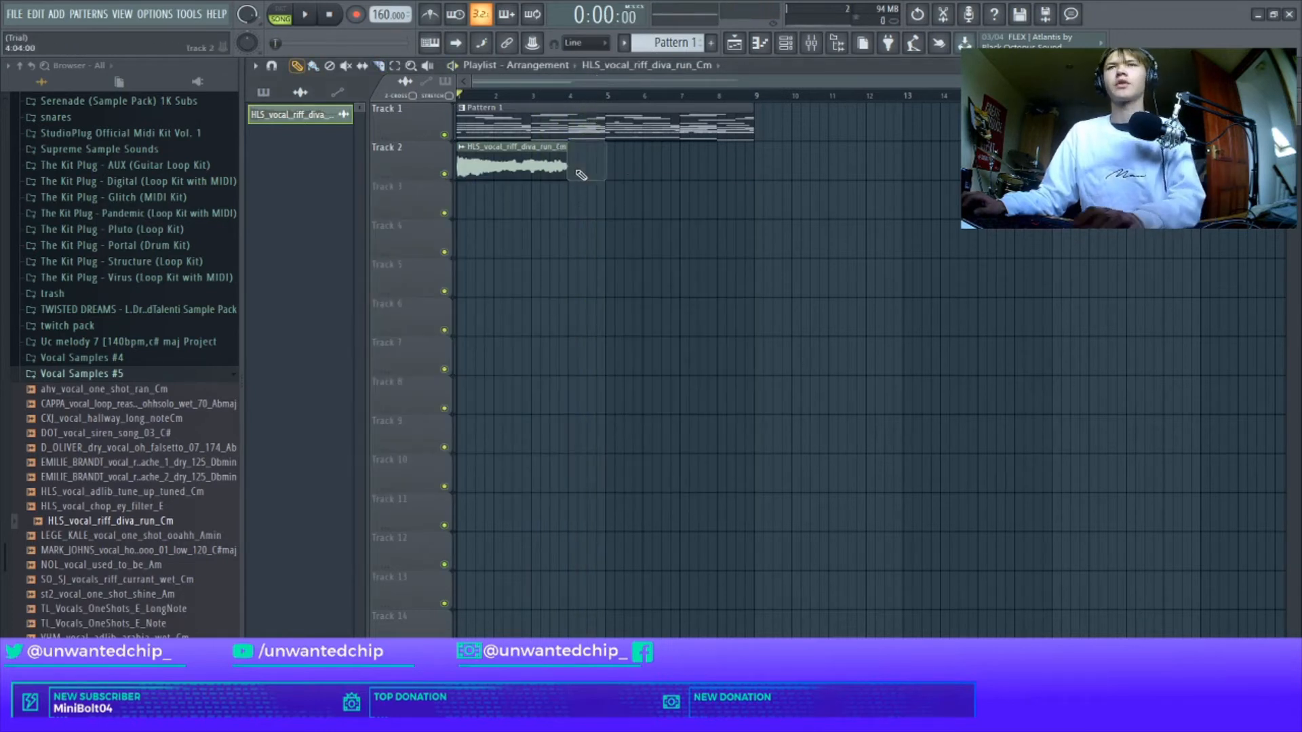
pyautogui.click(544, 156)
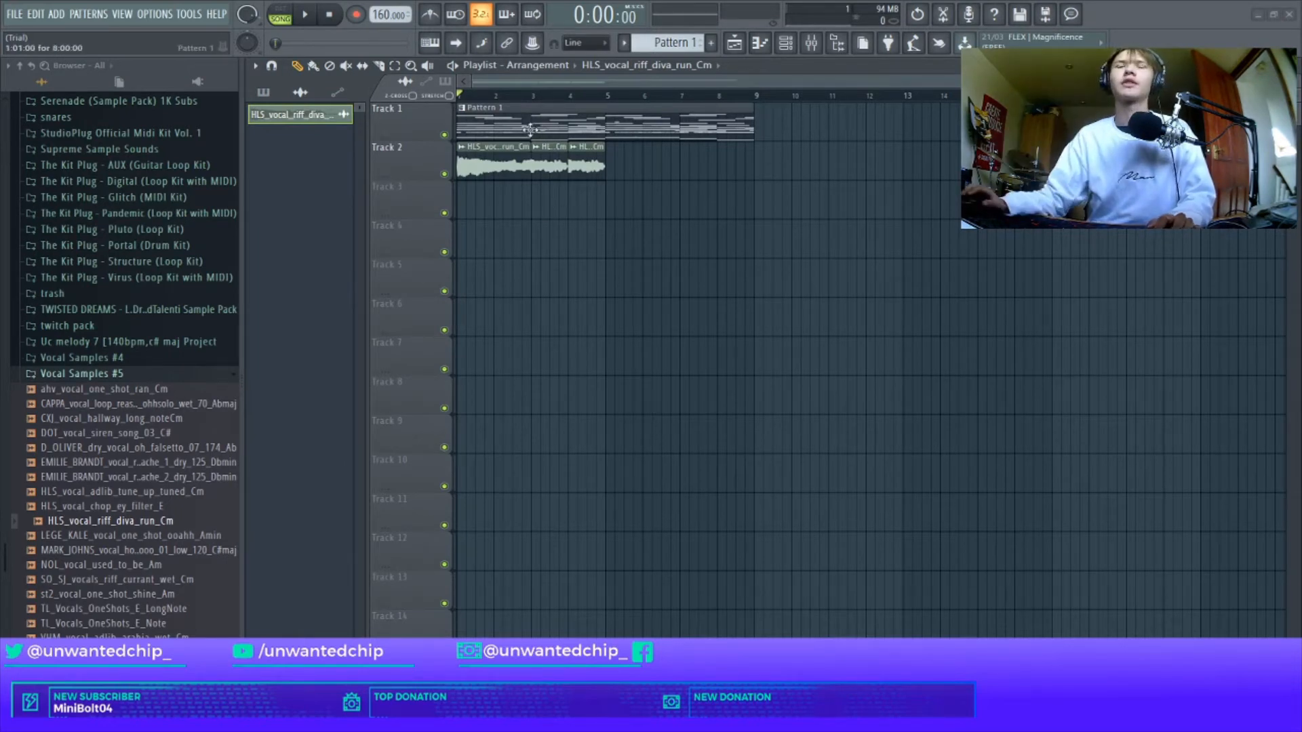
# Show all channels in the channel rack and assign Key (Fear), Pad (Clear) and the vocal to mixer tracks 5–7
pyautogui.doubleClick(510, 170)
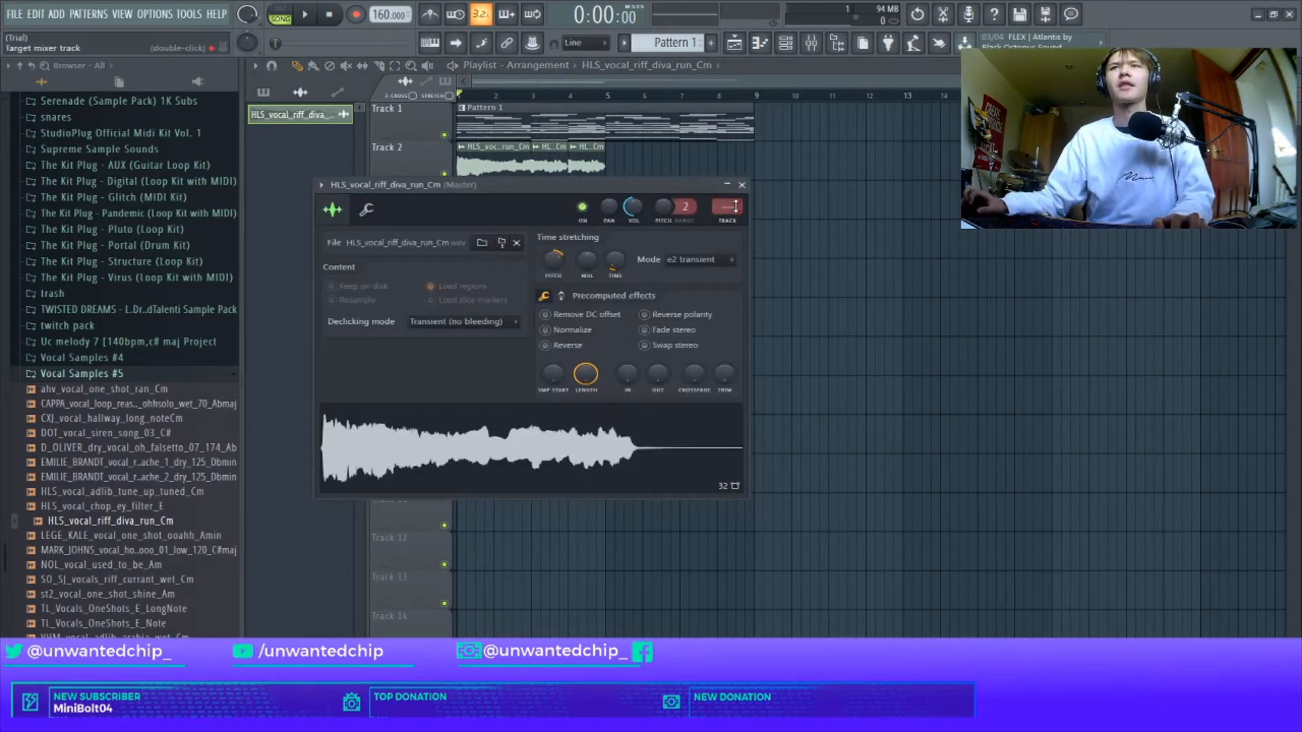
pyautogui.click(742, 185)
pyautogui.click(785, 43)
pyautogui.click(568, 85)
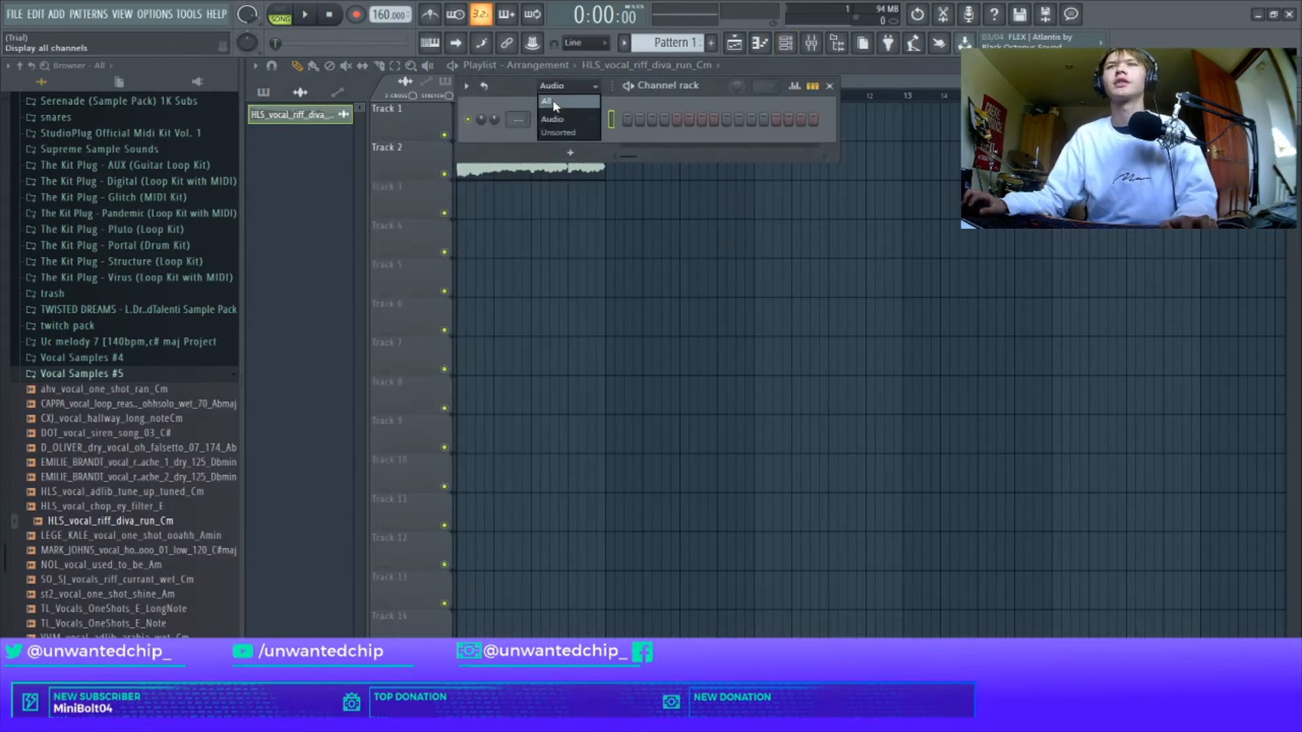
pyautogui.click(552, 100)
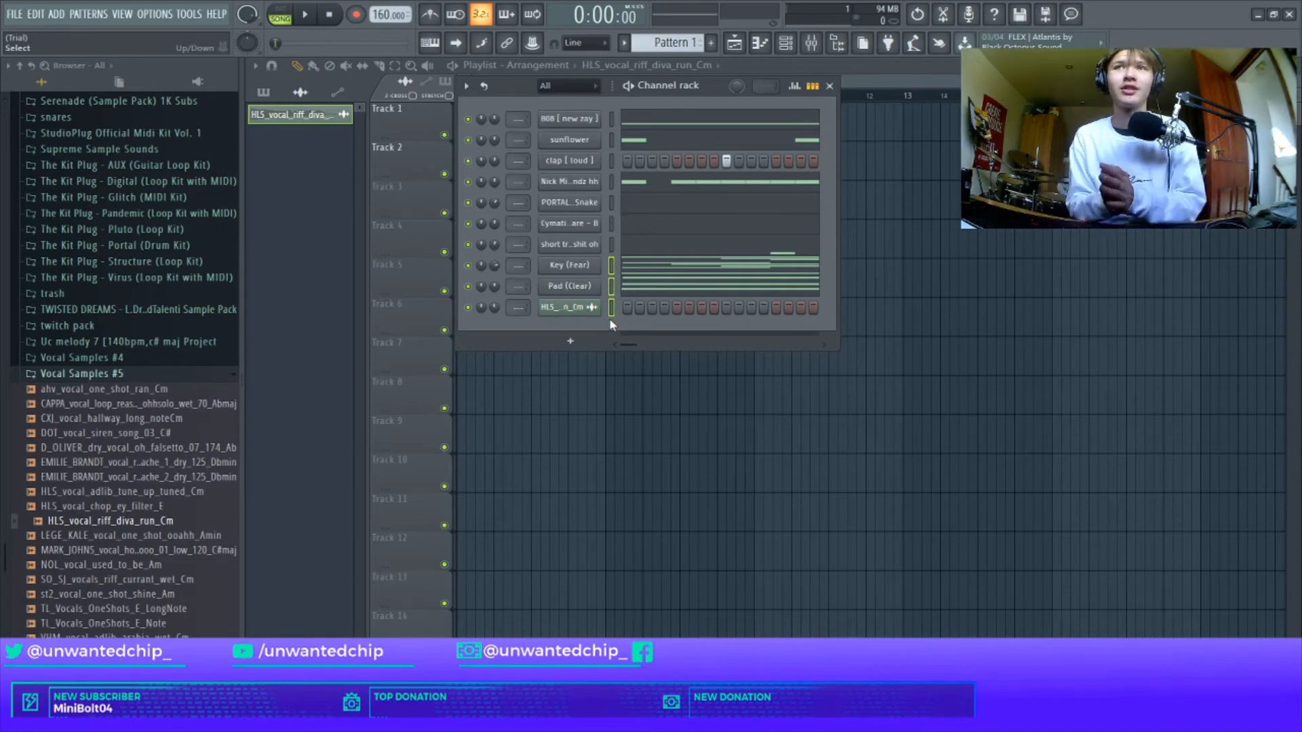
pyautogui.press('F9')
pyautogui.click(493, 314)
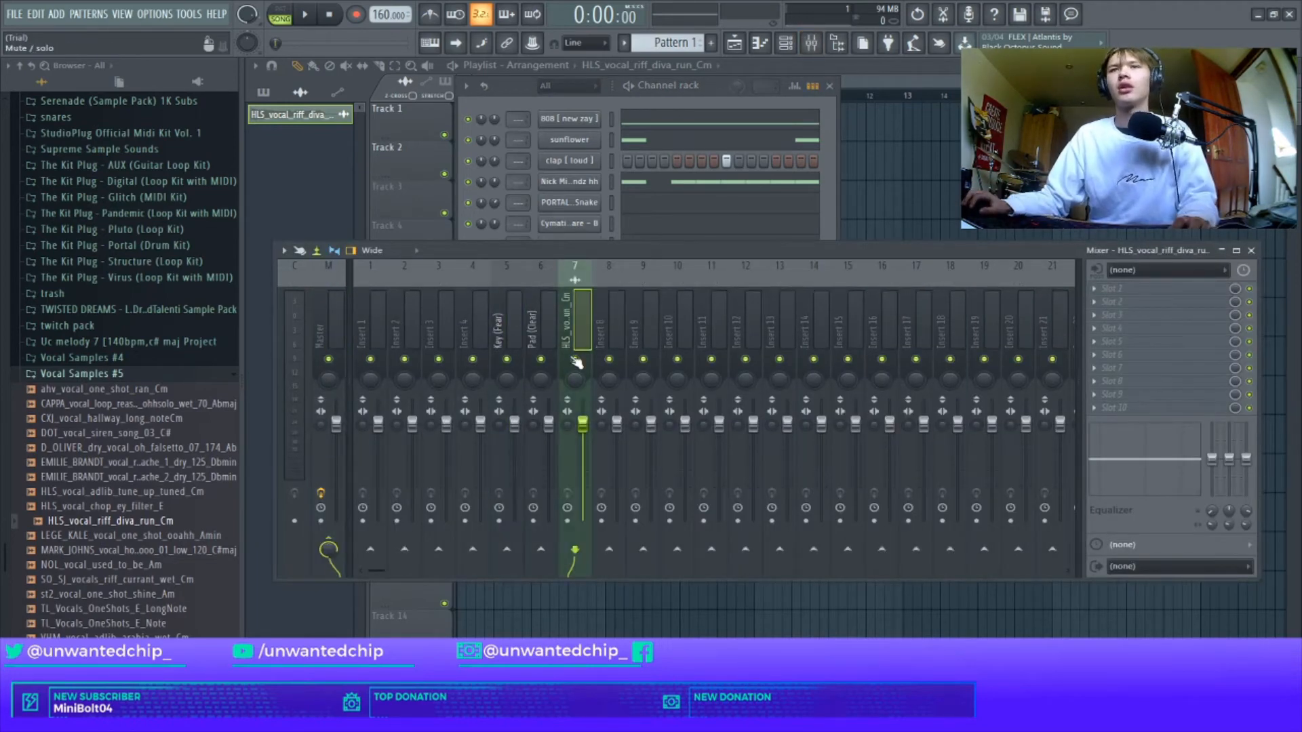
# Route mixer tracks 5–7 to Insert 1 with Fruity Reeverb 2 on Pad (Clear), and lower the pad and vocal faders
pyautogui.press('space')
pyautogui.click(1122, 288)
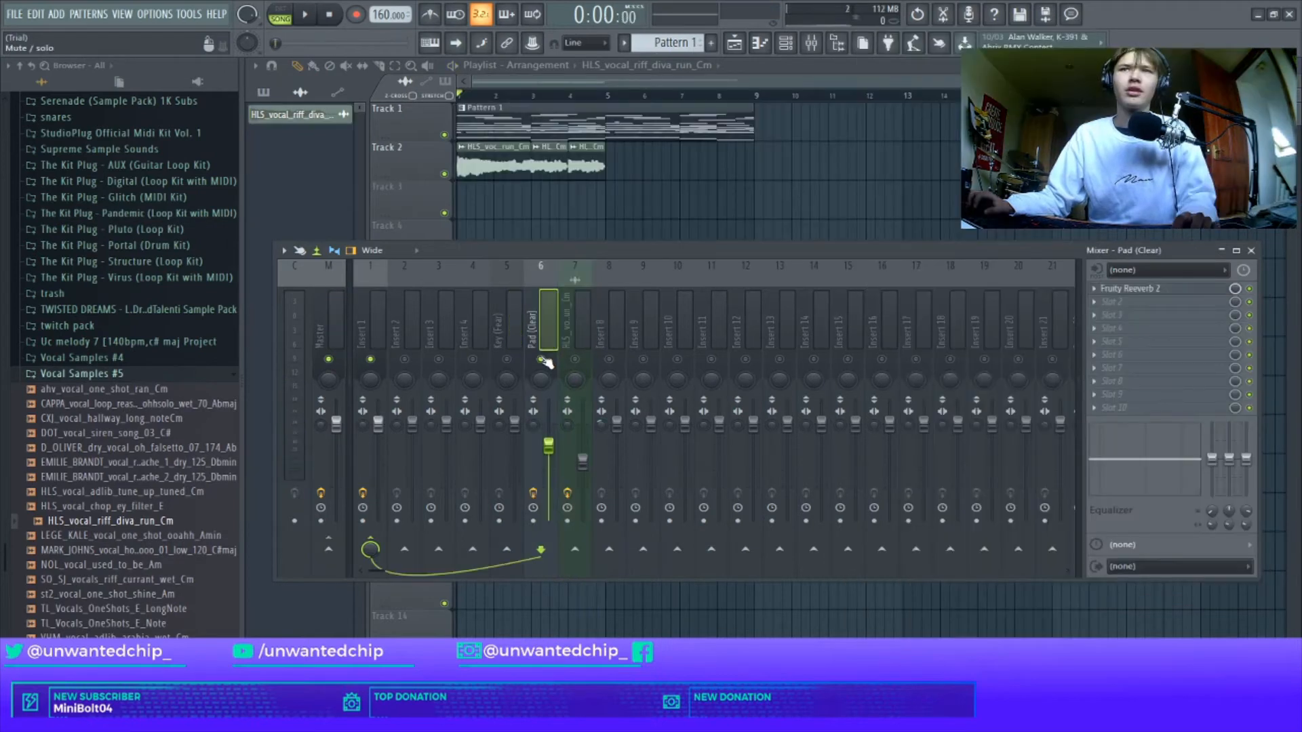
pyautogui.rightClick(541, 359)
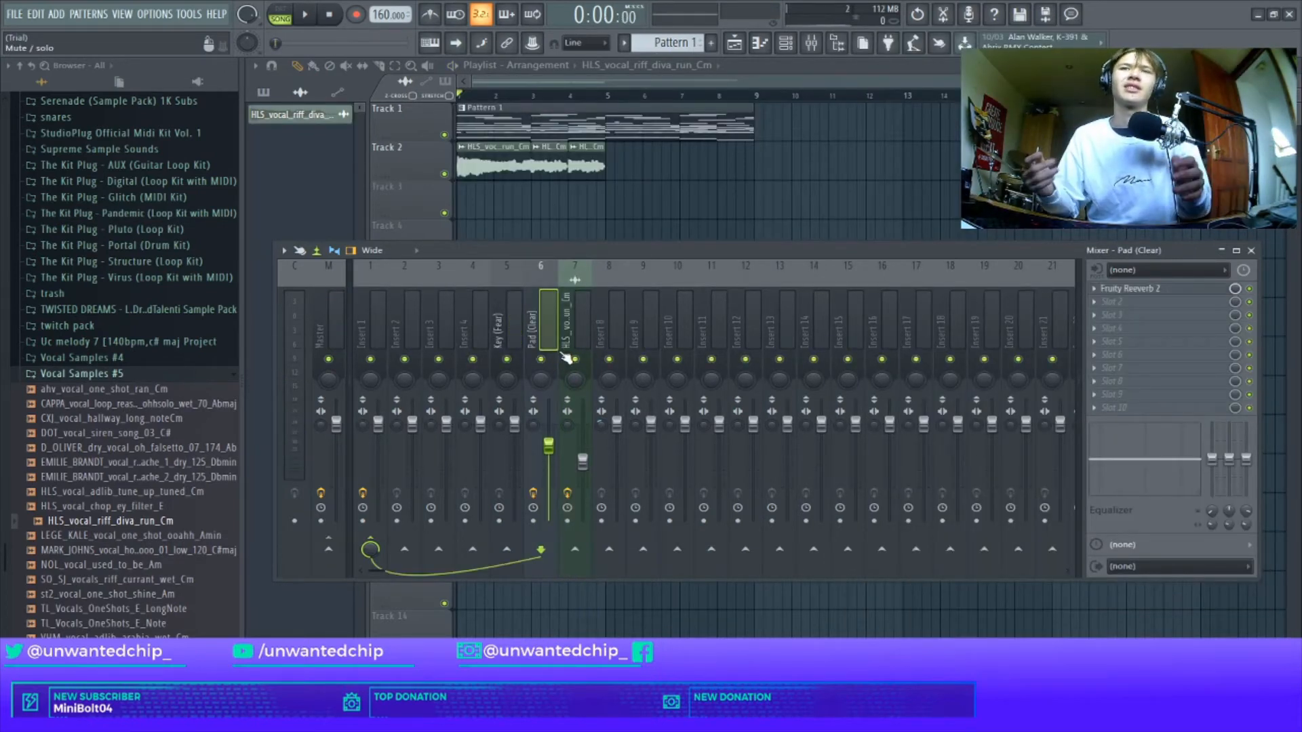
# Play the arrangement and rebalance the mixer levels by lowering Key (Fear) and slightly raising Pad (Clear)
pyautogui.press('space')
pyautogui.click(506, 327)
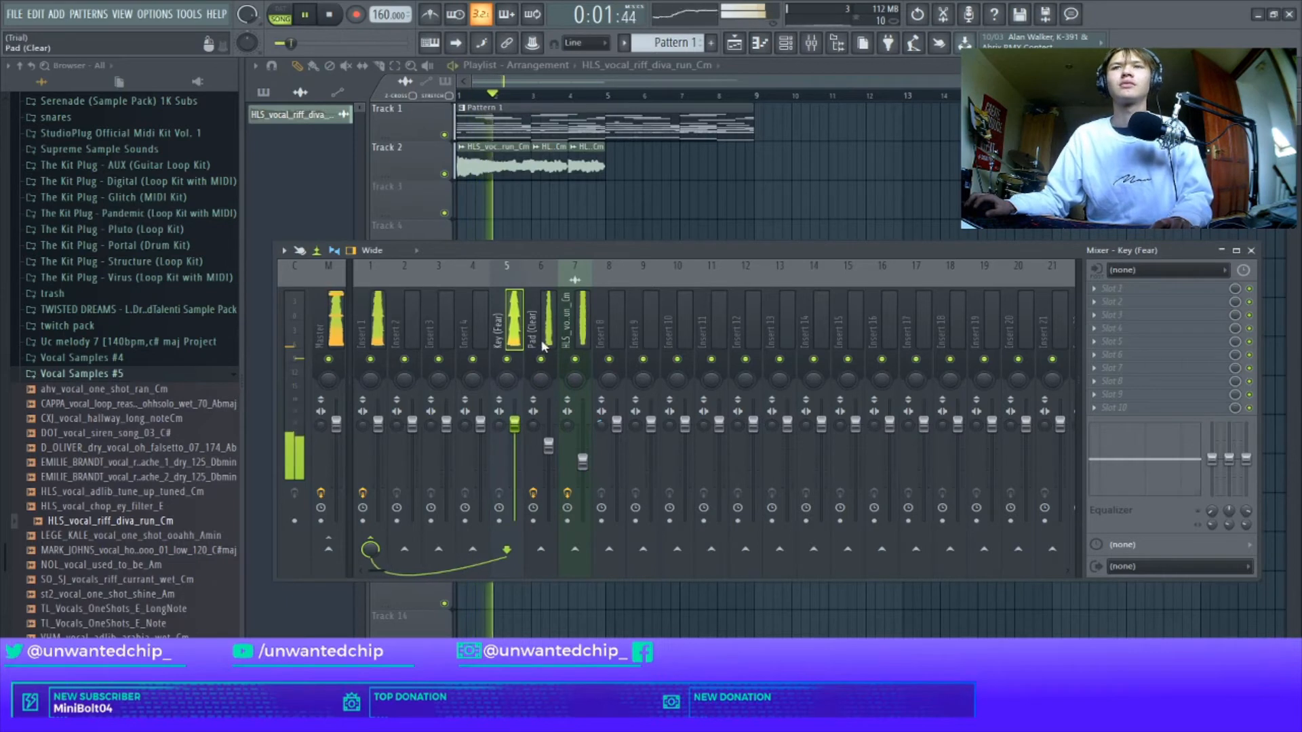
pyautogui.click(542, 344)
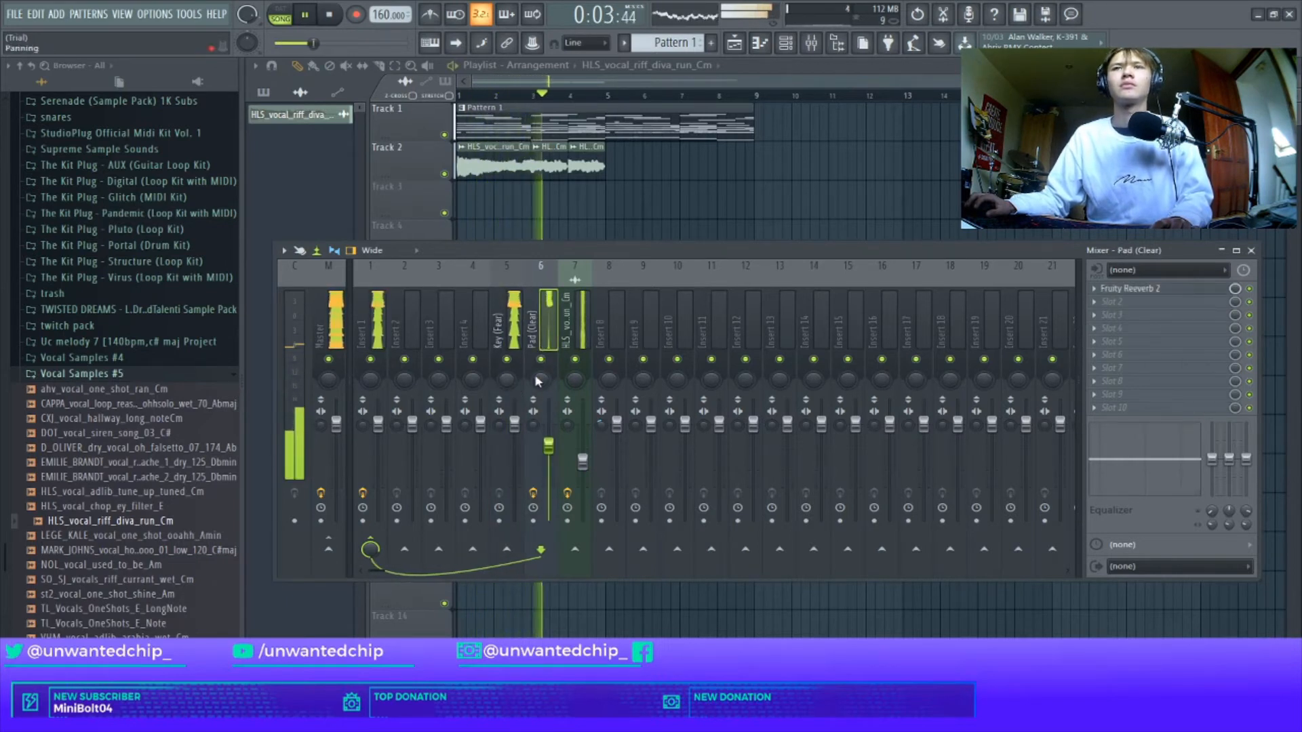
pyautogui.click(514, 329)
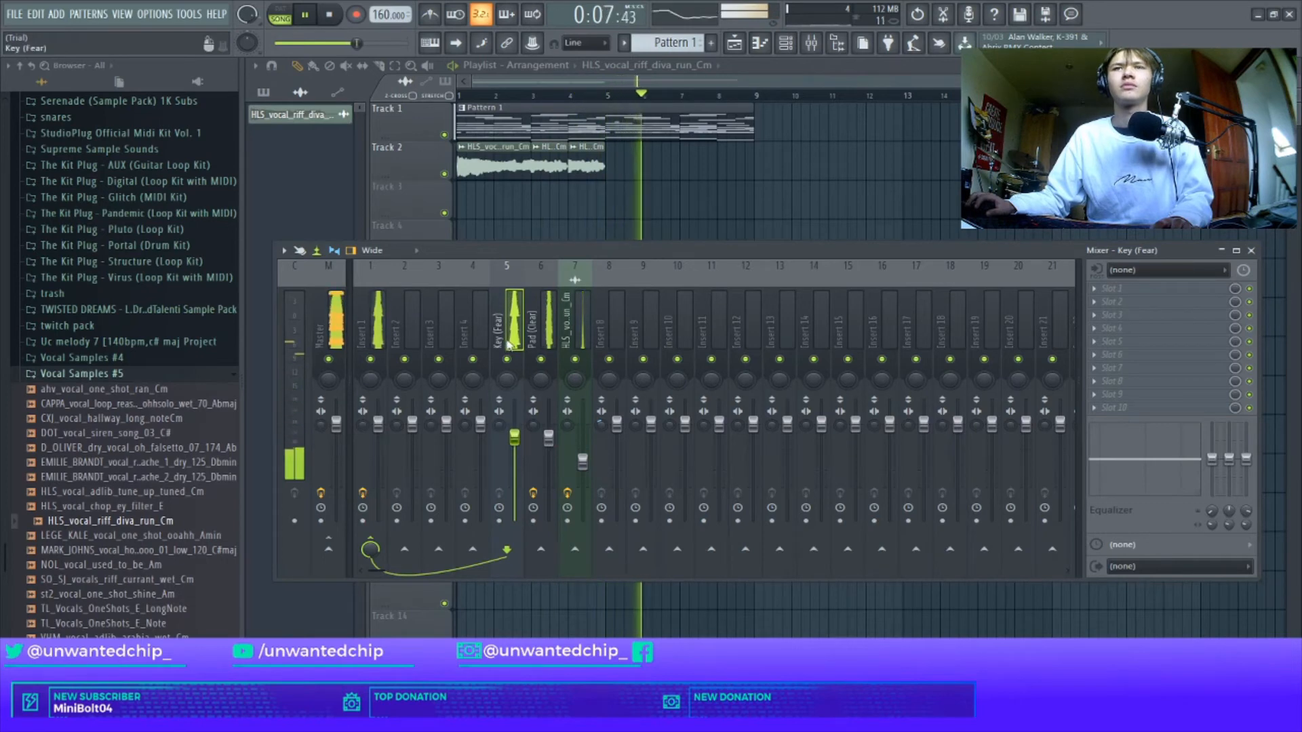
# Add Fruity Delay 2 to the Key (Fear) mixer track, reduce its mix level, and move it to slot 2
pyautogui.click(1115, 288)
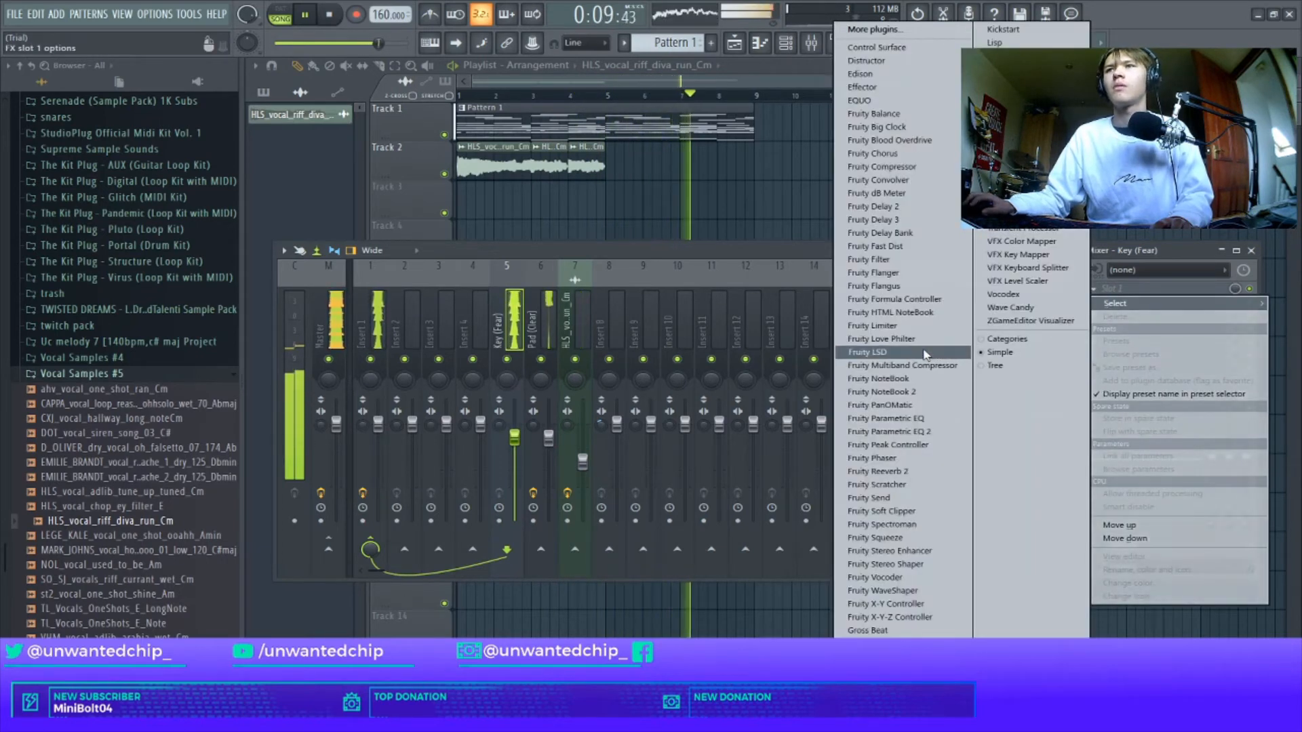
pyautogui.click(875, 206)
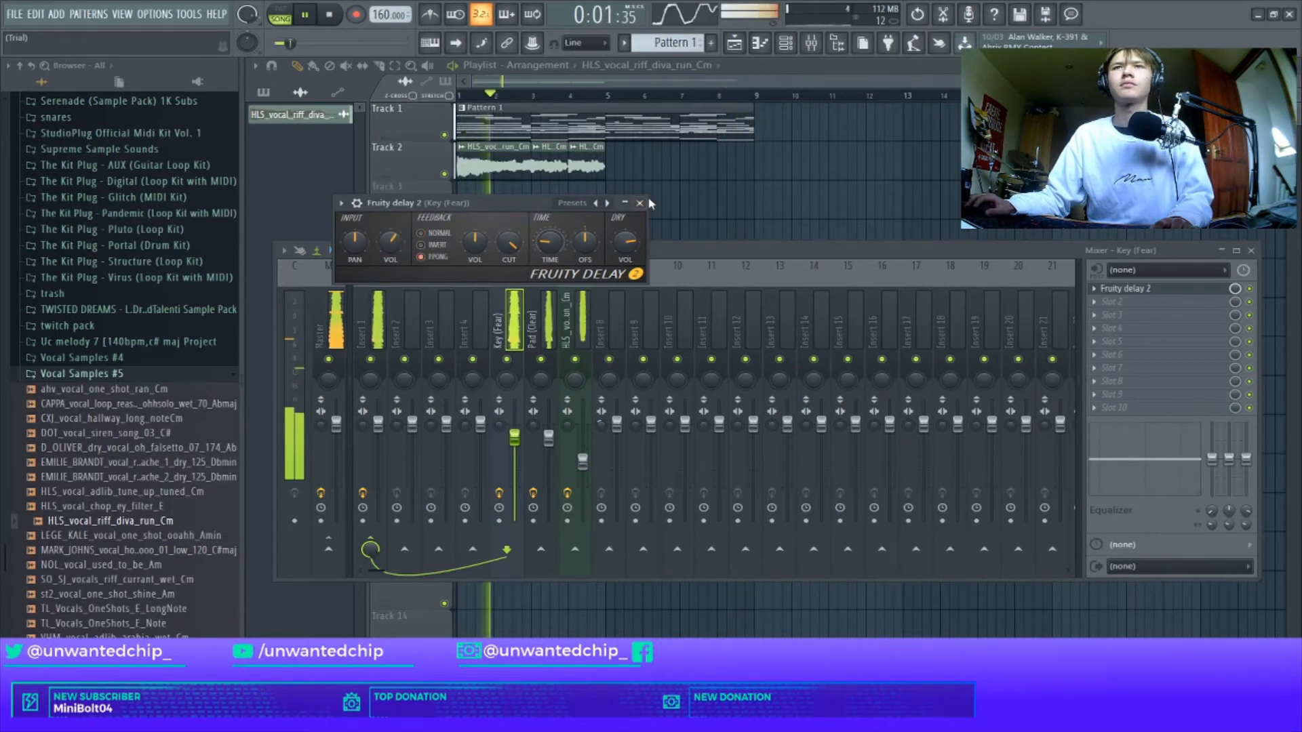
pyautogui.click(639, 203)
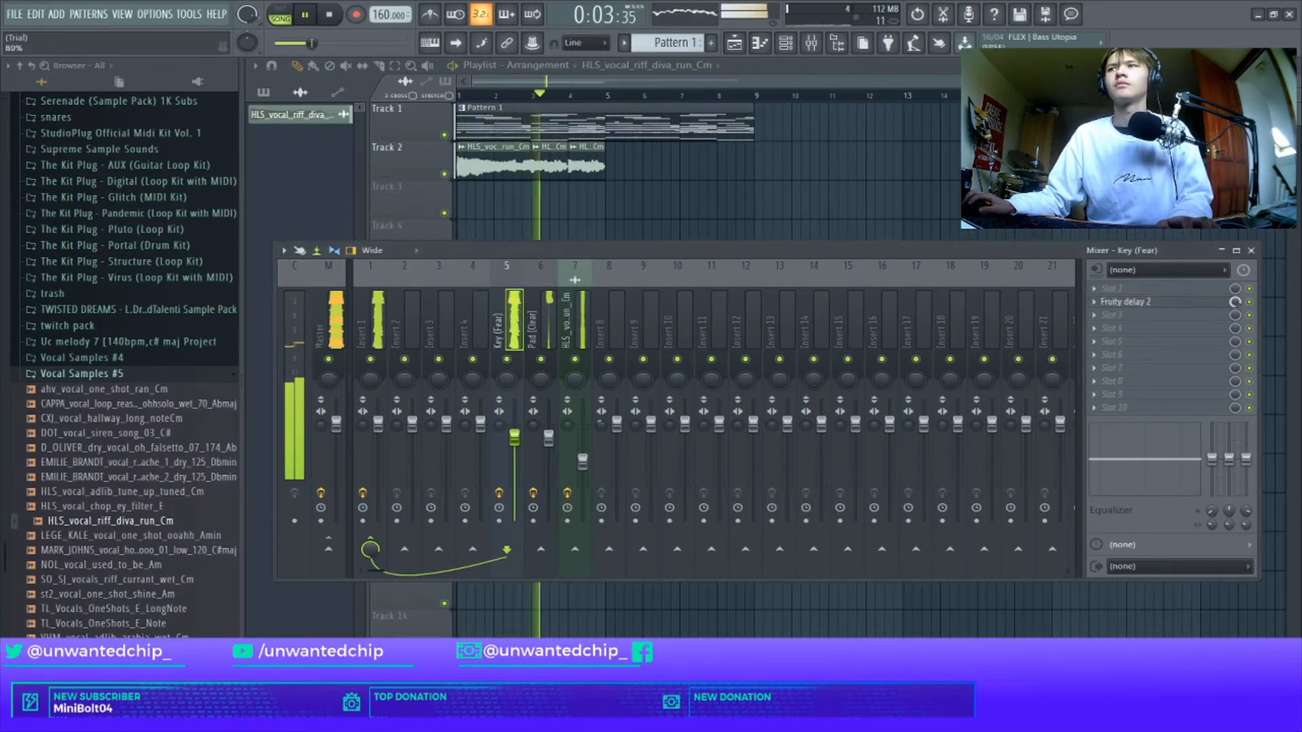
# Add Fruity Reeverb 2 to slot 1 of Key (Fear) with the The Venue preset and reduce its mix level
pyautogui.click(1119, 288)
pyautogui.moveTo(1114, 303)
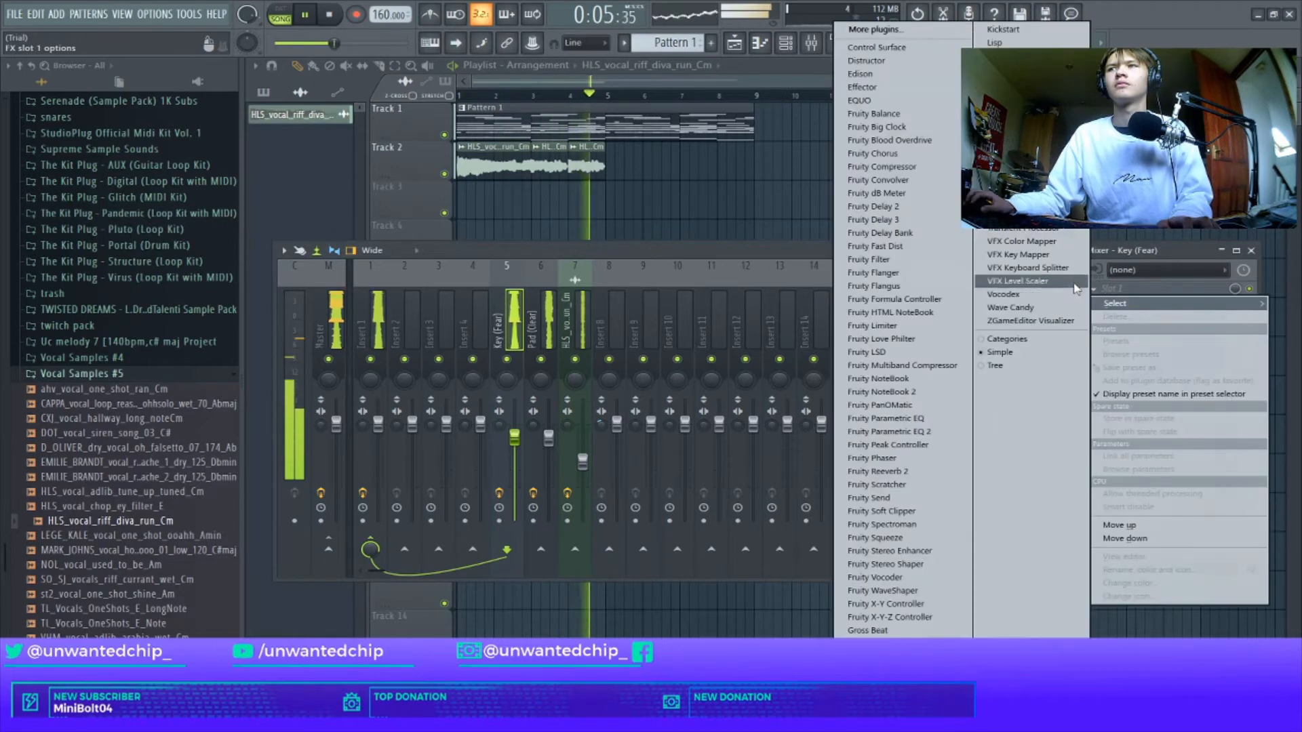
pyautogui.click(875, 471)
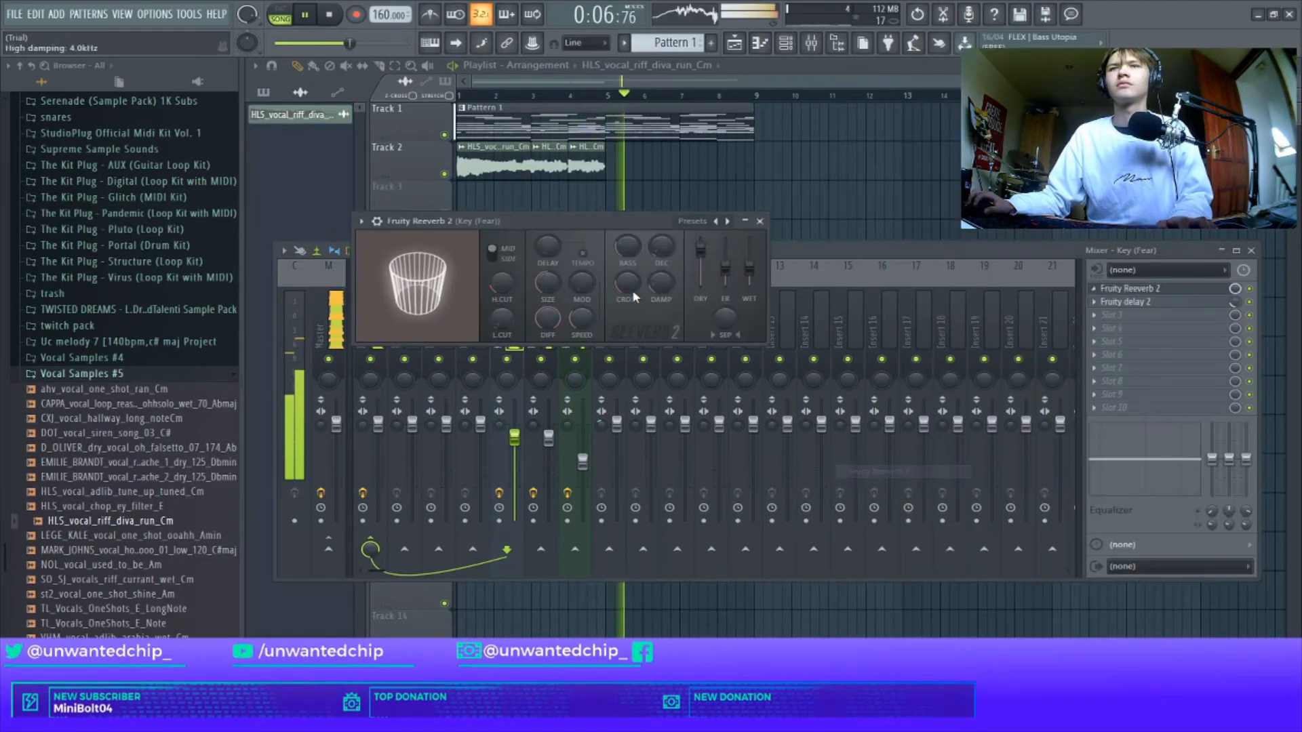
pyautogui.rightClick(727, 222)
pyautogui.click(752, 290)
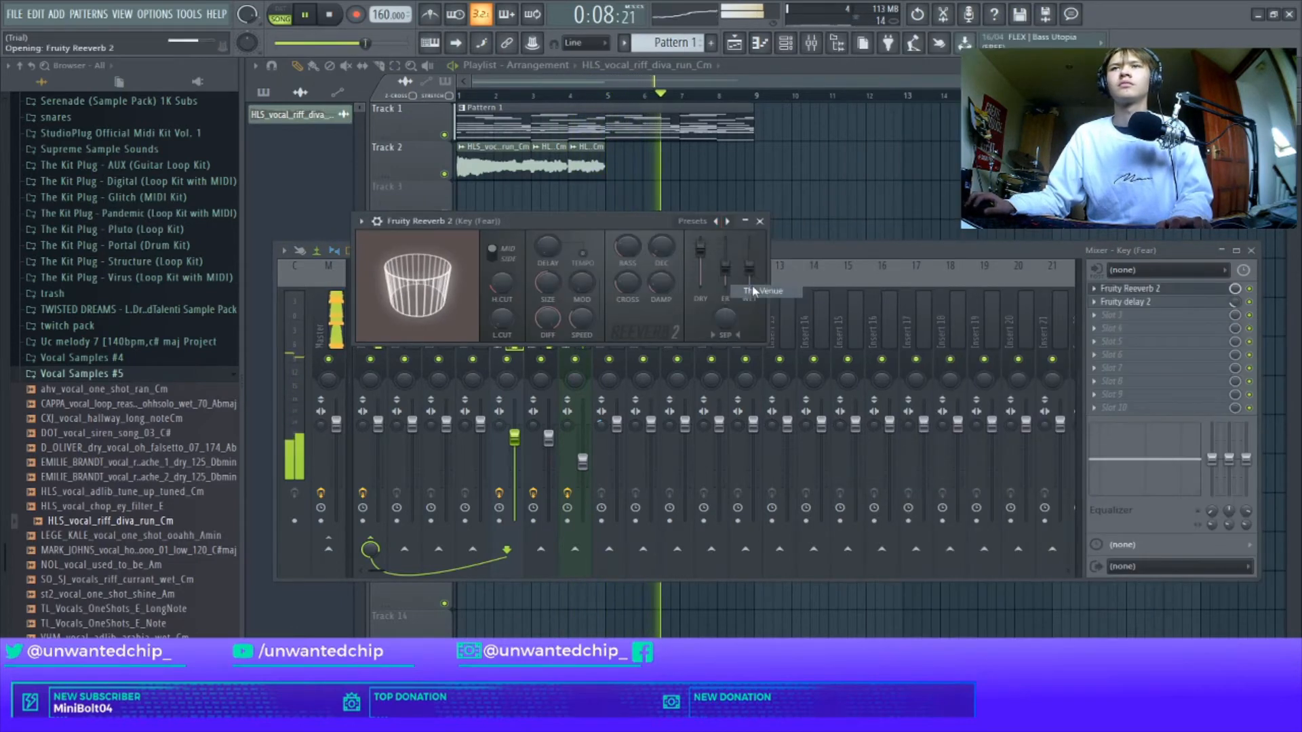
pyautogui.click(760, 221)
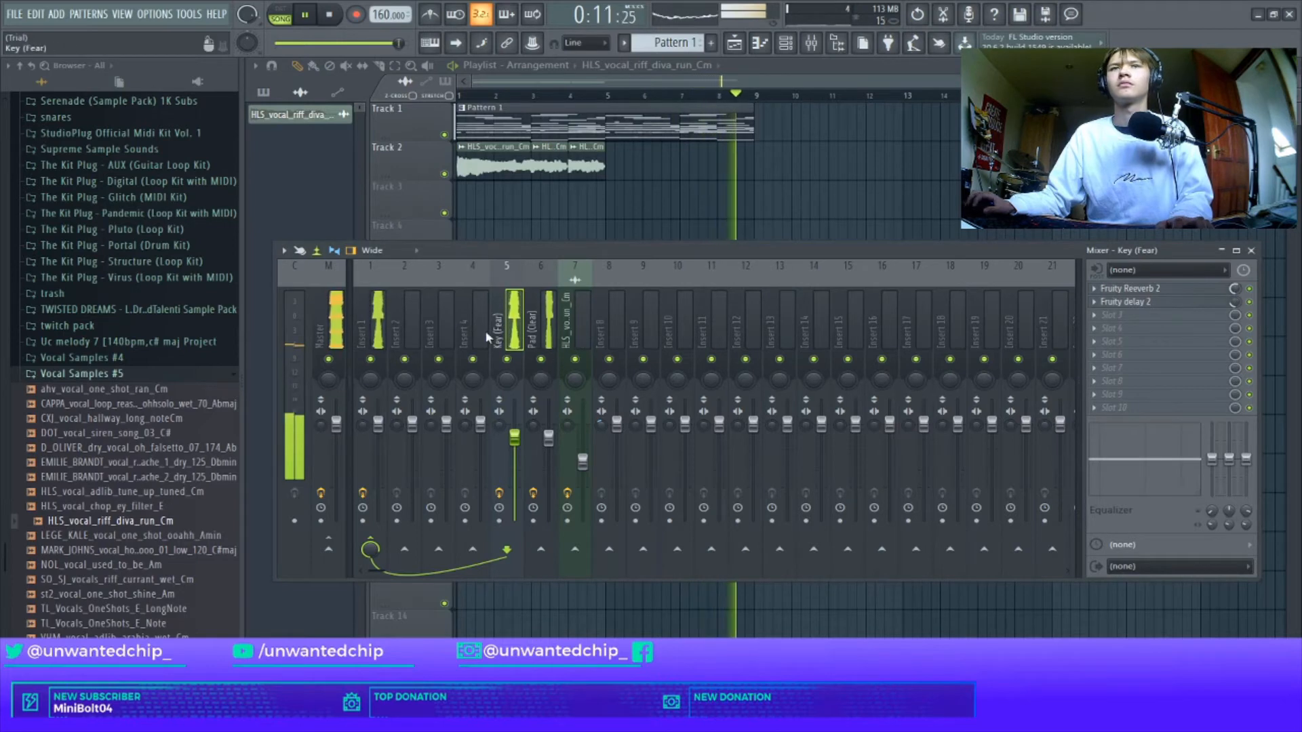
# Load the iZotope Vinyl plugin into effect slot 2 of the Insert 1 mixer track
pyautogui.click(378, 319)
pyautogui.click(1112, 302)
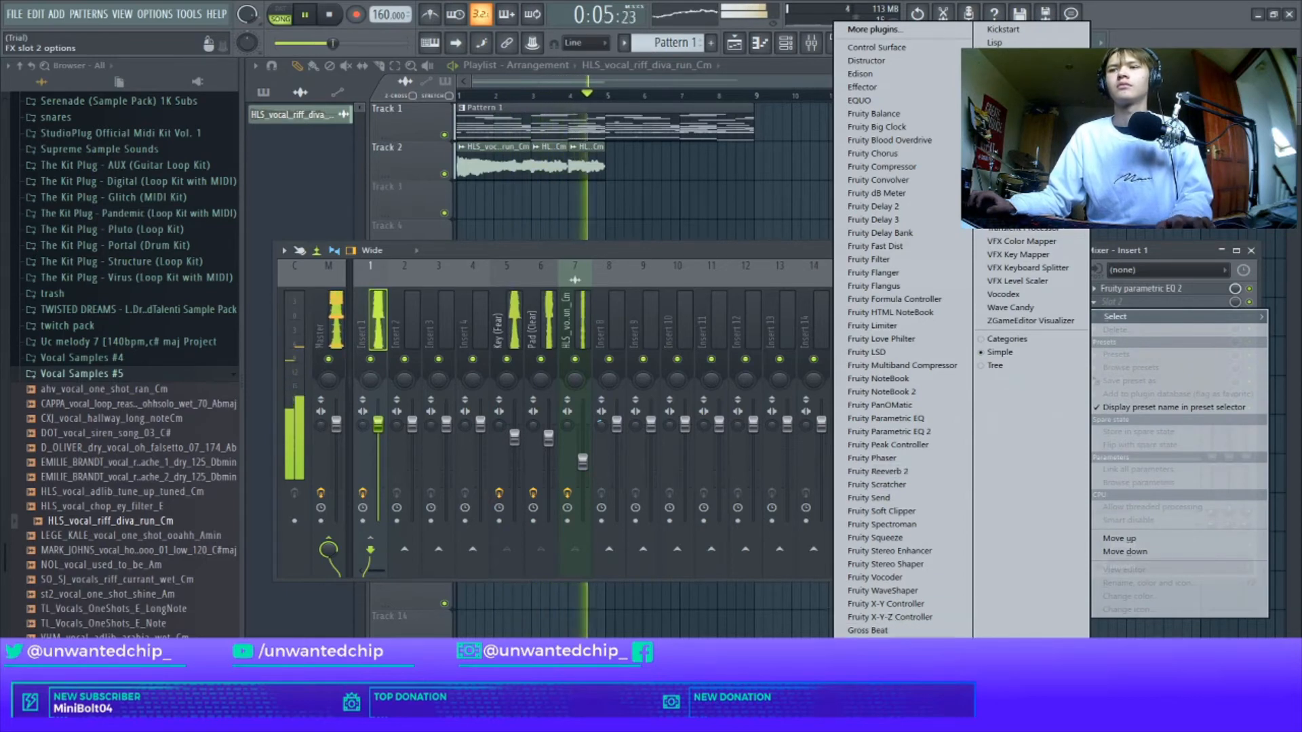
pyautogui.click(858, 657)
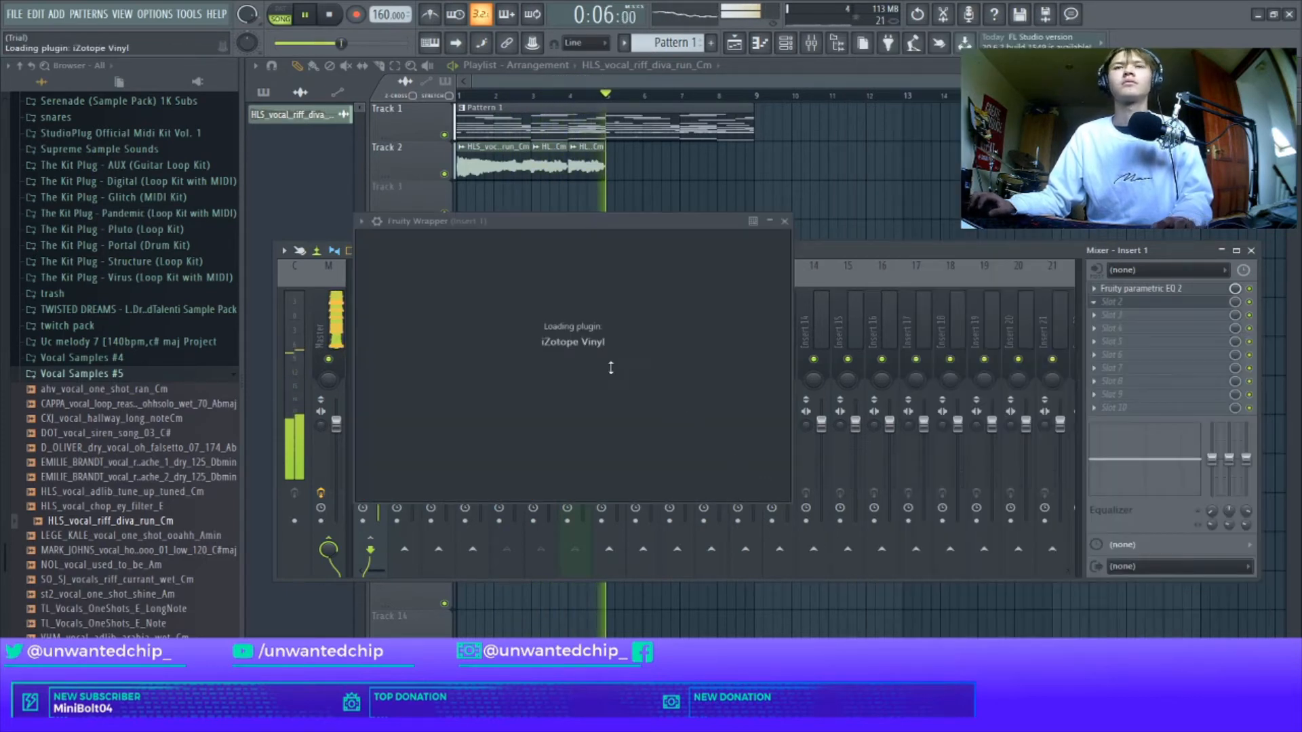
# Set iZotope Vinyl on Insert 1 to the year 1970 with the Peak warp model
pyautogui.moveTo(686, 355); pyautogui.dragTo(684, 332)
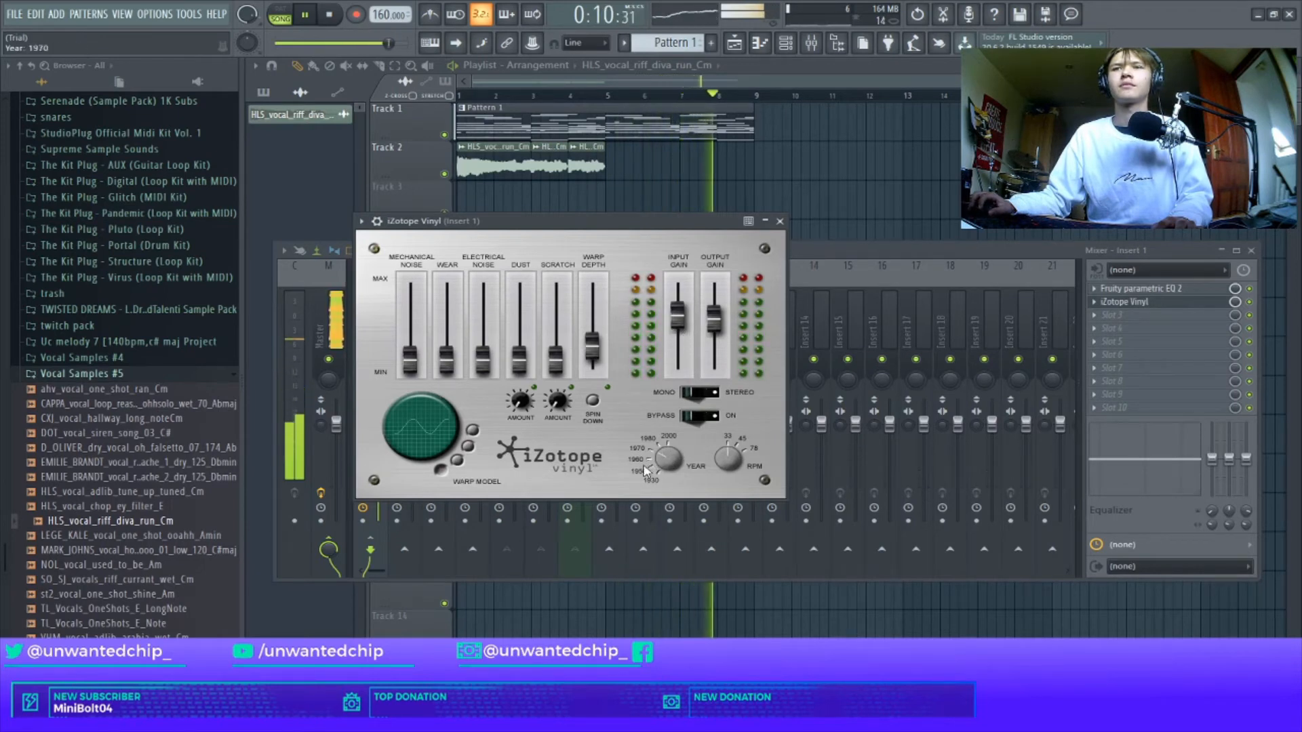
pyautogui.click(468, 446)
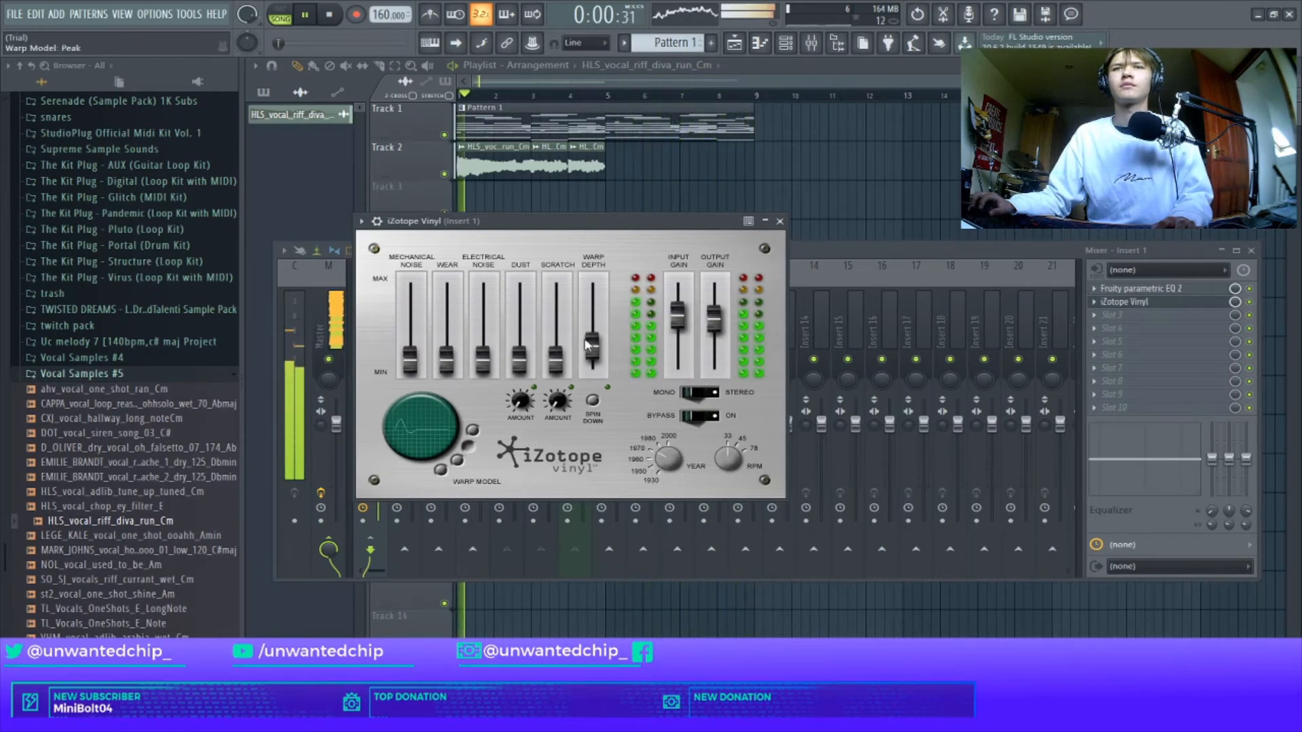
pyautogui.click(780, 222)
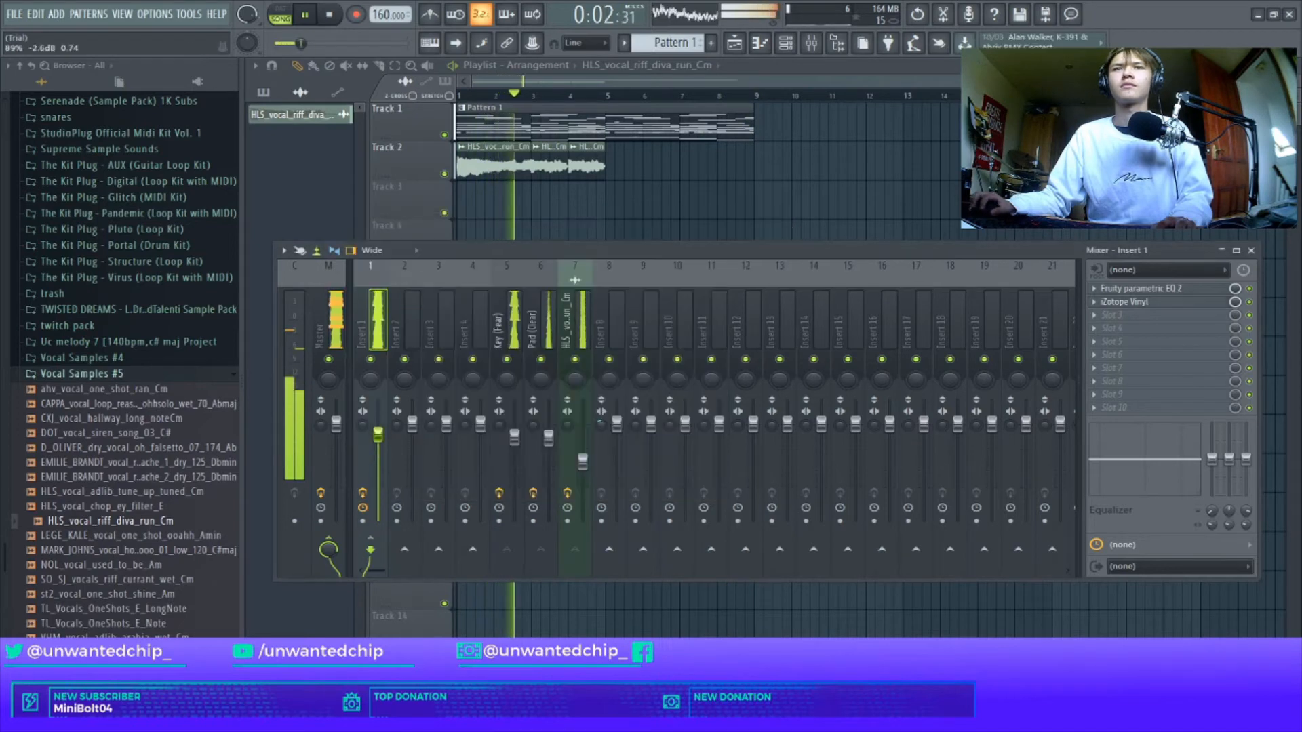
# Lower the vocal chop's mixer level to about -13.9 dB and Insert 1 to about -3.4 dB
pyautogui.moveTo(582, 462); pyautogui.dragTo(582, 471)
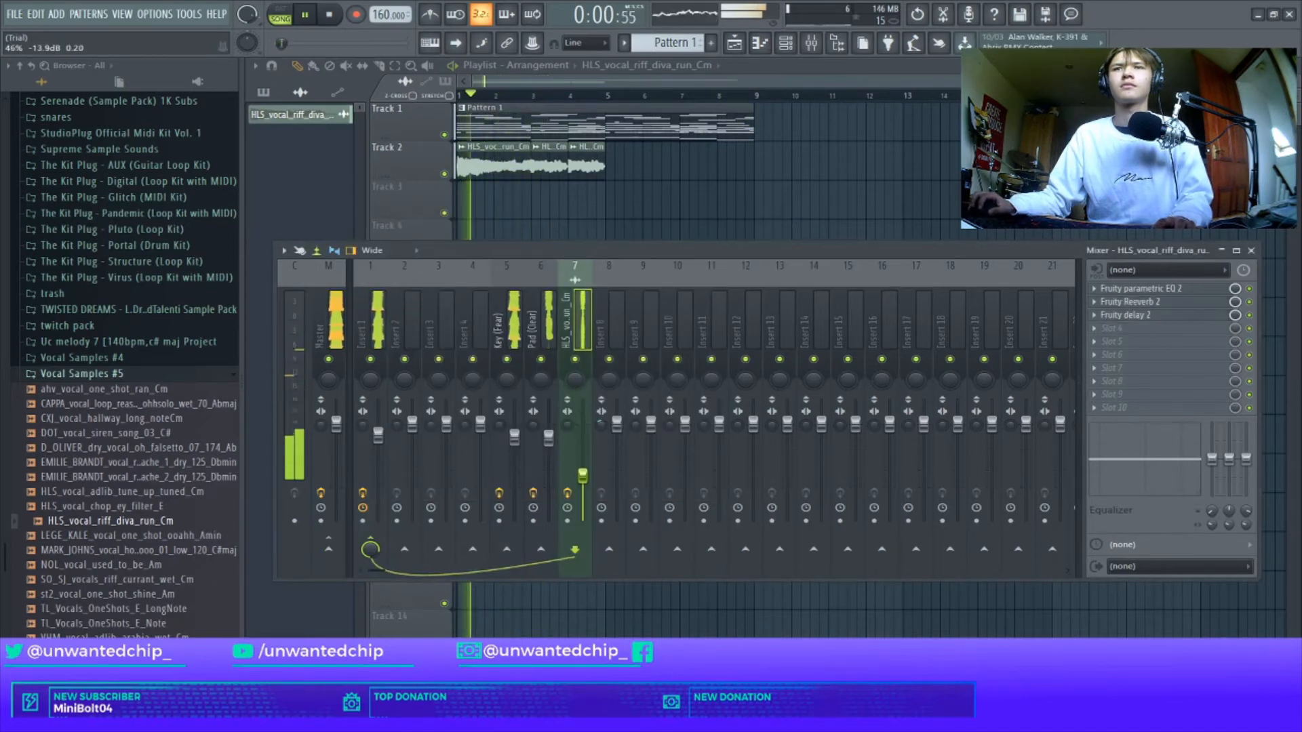
pyautogui.click(378, 436)
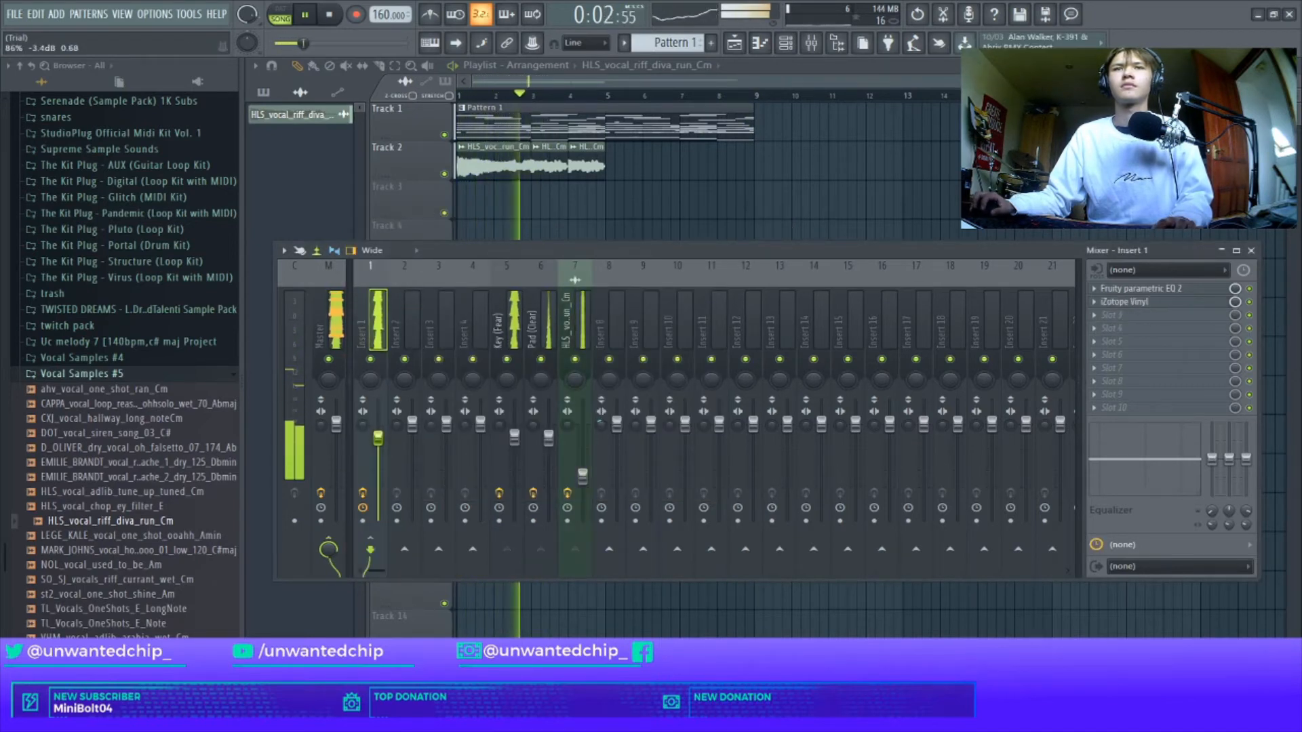
pyautogui.click(582, 476)
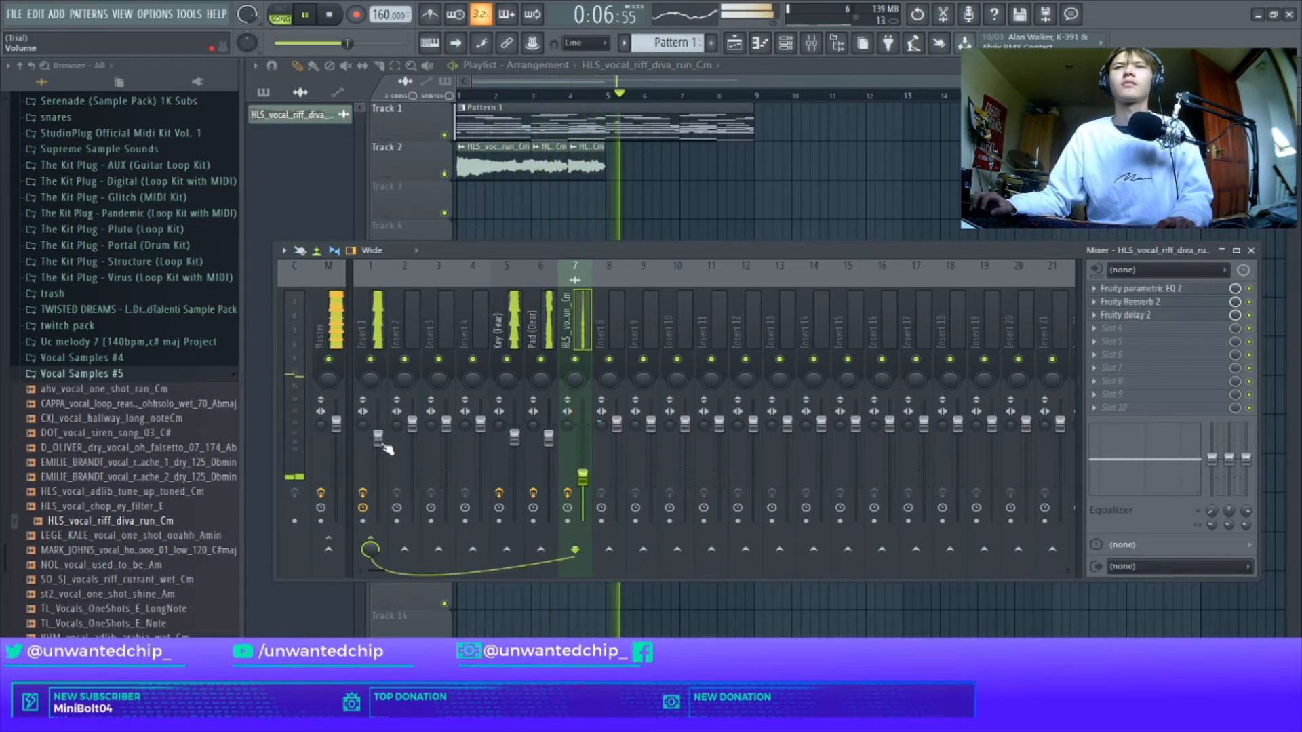
# Split Pattern 1 into separate patterns by channel
pyautogui.click(1252, 251)
pyautogui.rightClick(277, 117)
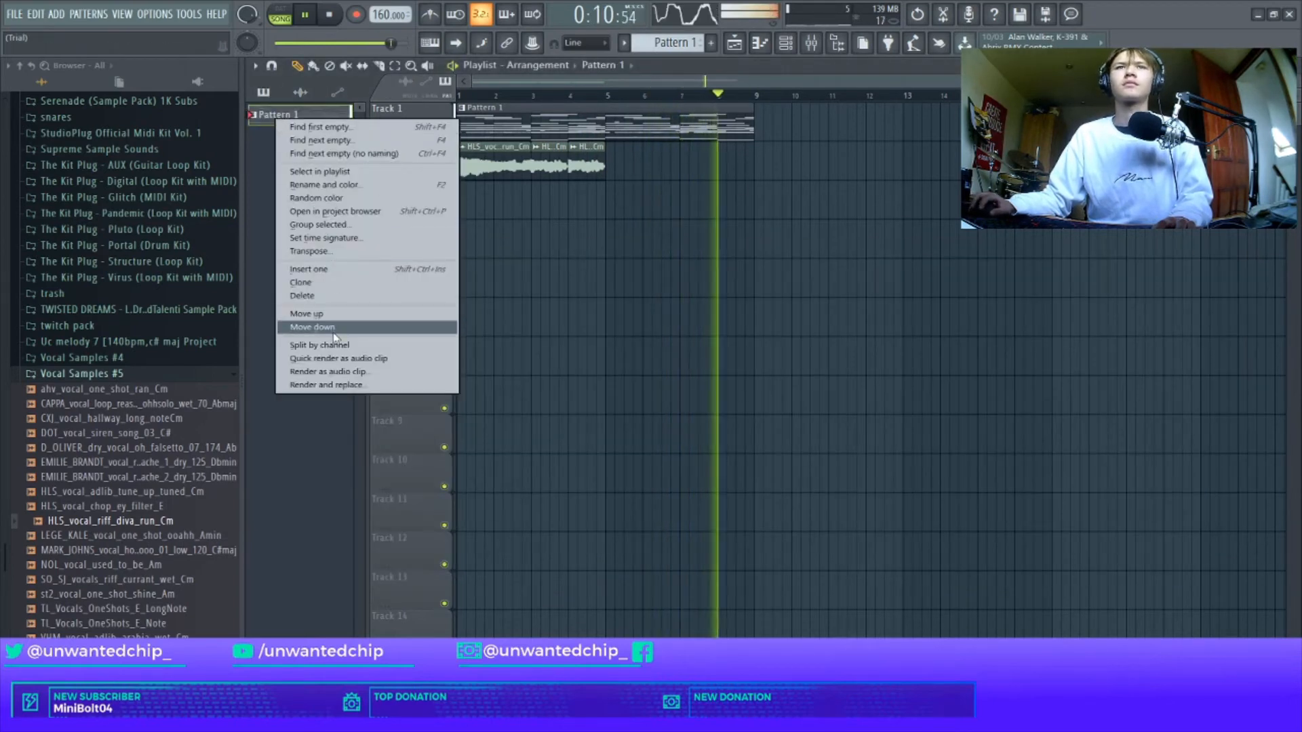
pyautogui.click(319, 345)
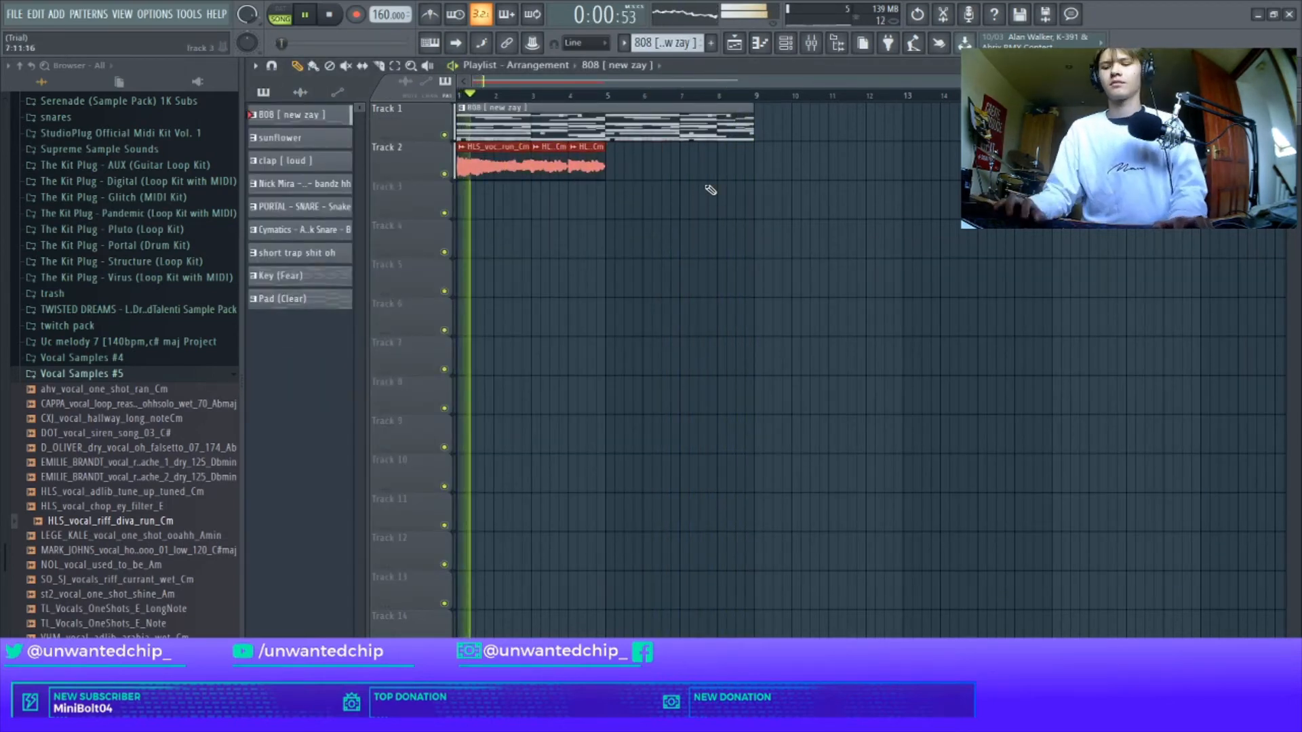
# Move the vocal clips down to Track 4 and delete the original pattern clip from Track 1
pyautogui.hotkey('shift', 'Down')
pyautogui.hotkey('shift', 'Down')
pyautogui.keyDown('ctrl'); pyautogui.click(493, 117); pyautogui.keyUp('ctrl')
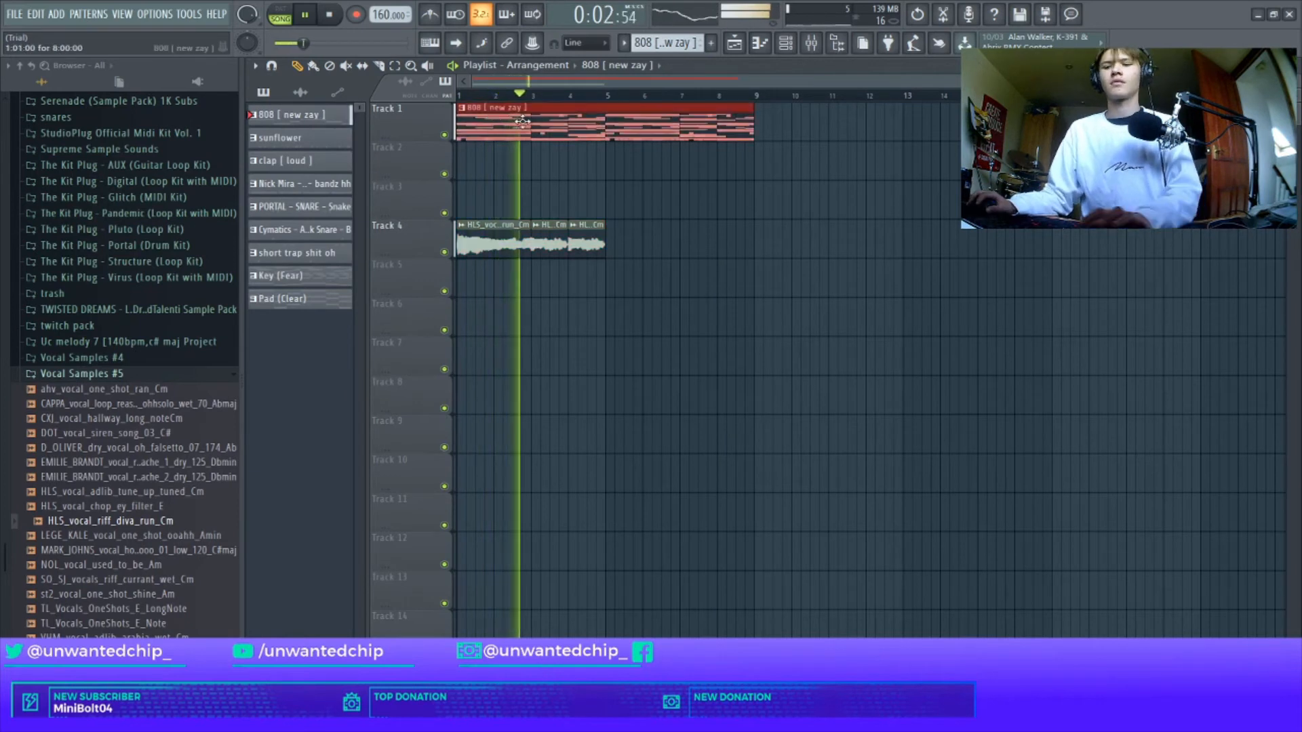
pyautogui.press('Delete')
pyautogui.press('space')
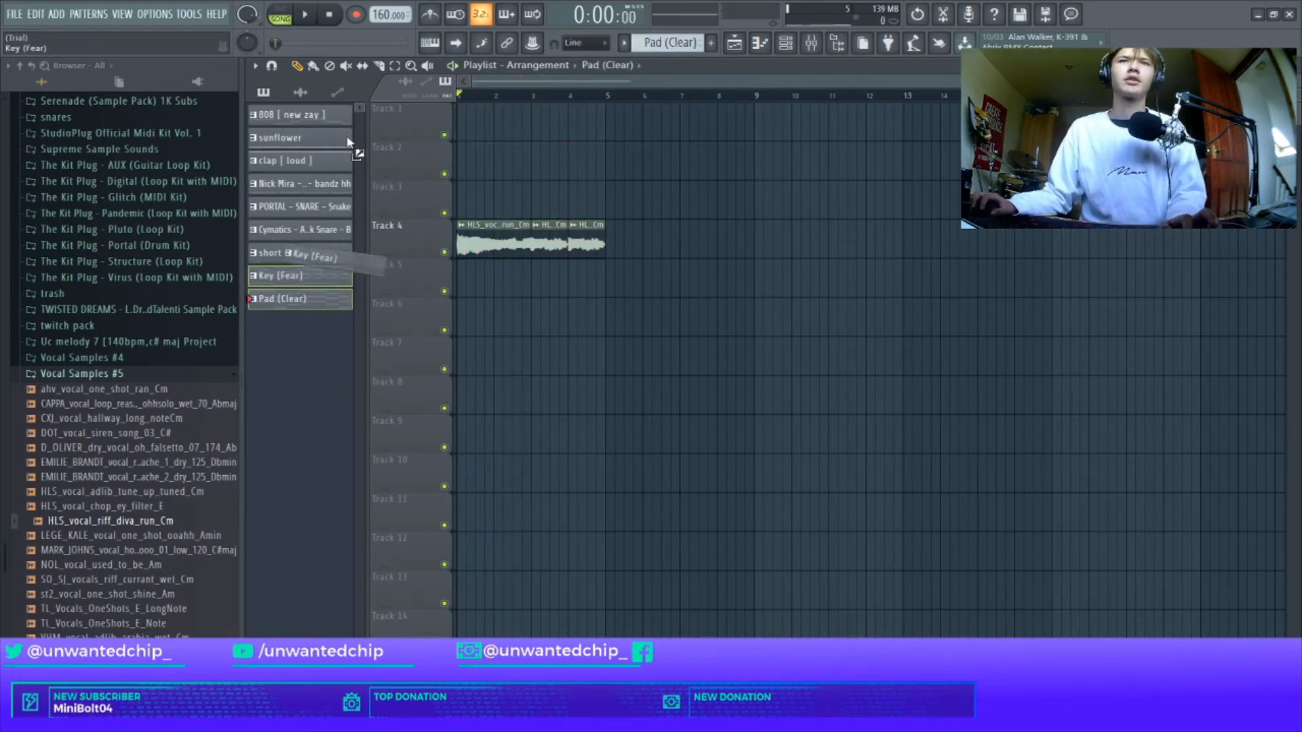
# Lay out Key (Fear) and Pad (Clear) on Tracks 1 and 2, the vocal clips on Track 3, and the drum patterns on Tracks 4 to 10
pyautogui.moveTo(348, 142); pyautogui.dragTo(331, 119)
pyautogui.moveTo(432, 120); pyautogui.dragTo(461, 122)
pyautogui.moveTo(464, 249); pyautogui.dragTo(464, 209)
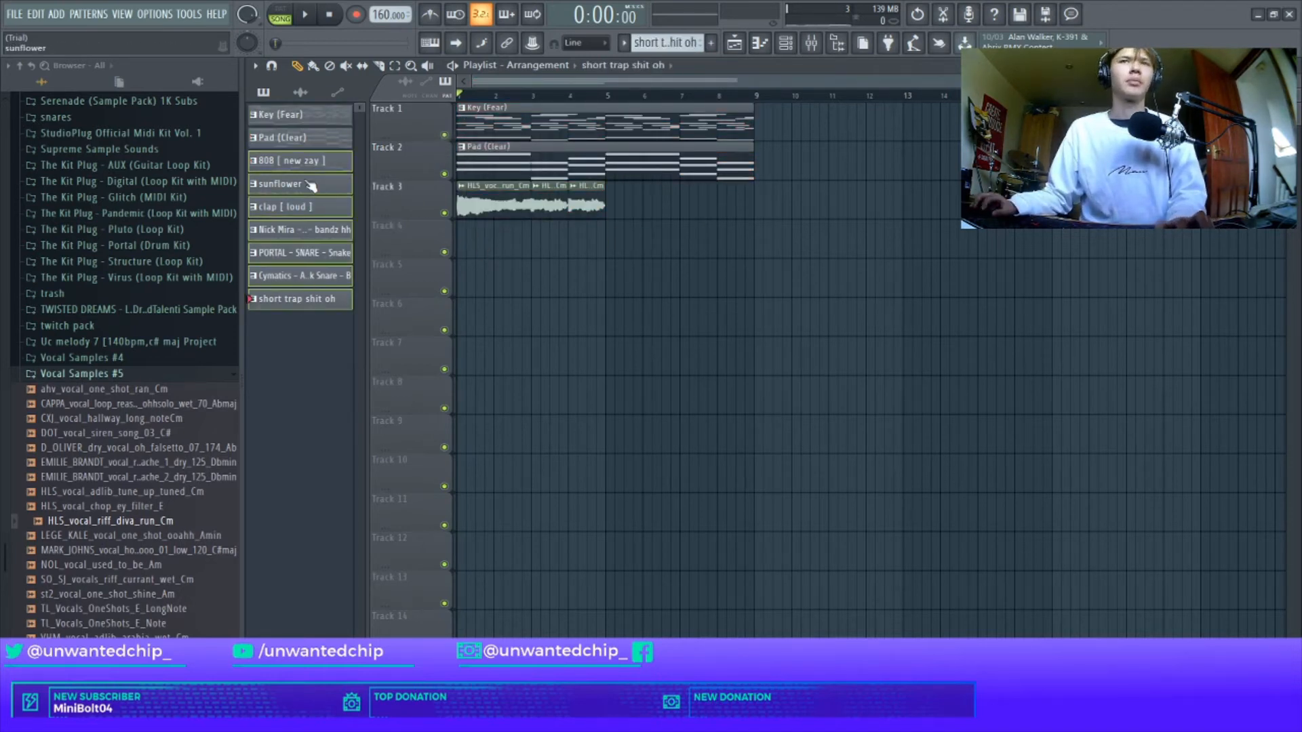
pyautogui.moveTo(311, 185); pyautogui.dragTo(458, 248)
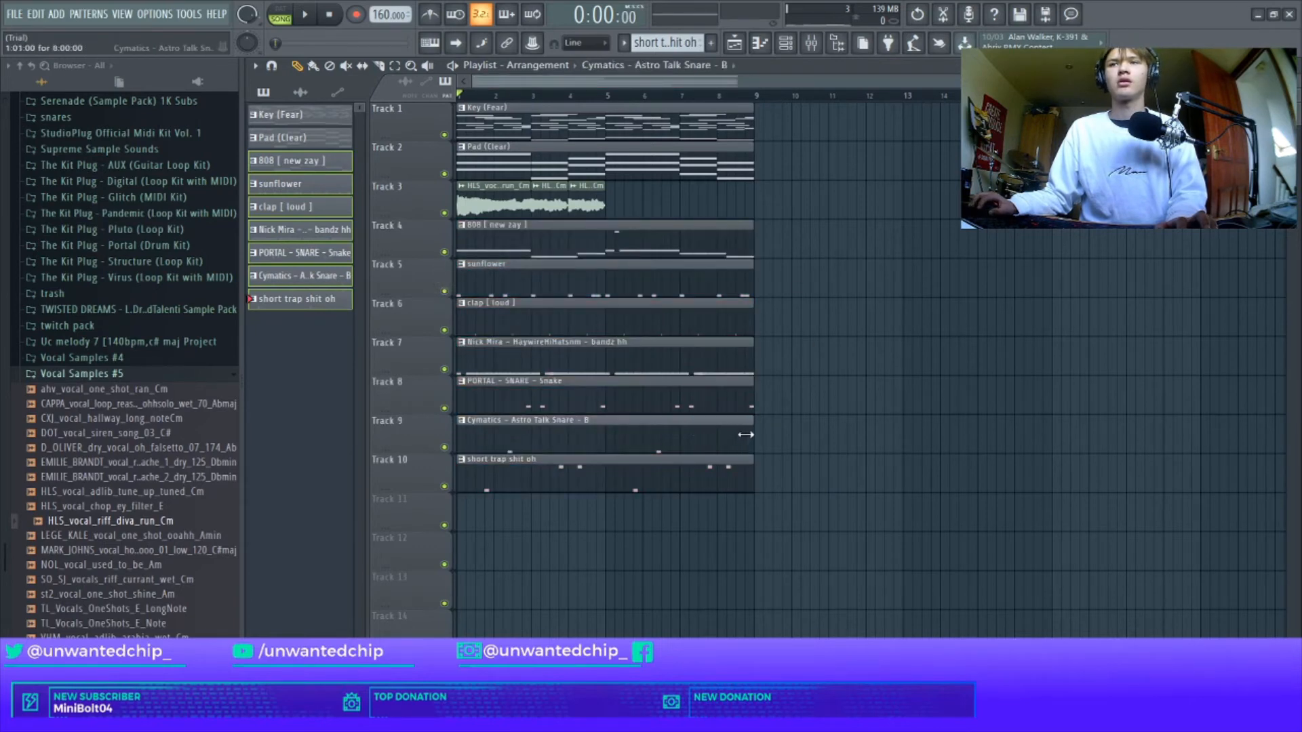
# Route the seven drum channels to mixer tracks 10 to 16 and lower their faders to about -5.5 dB, bringing Insert 1 down with them
pyautogui.press('F9')
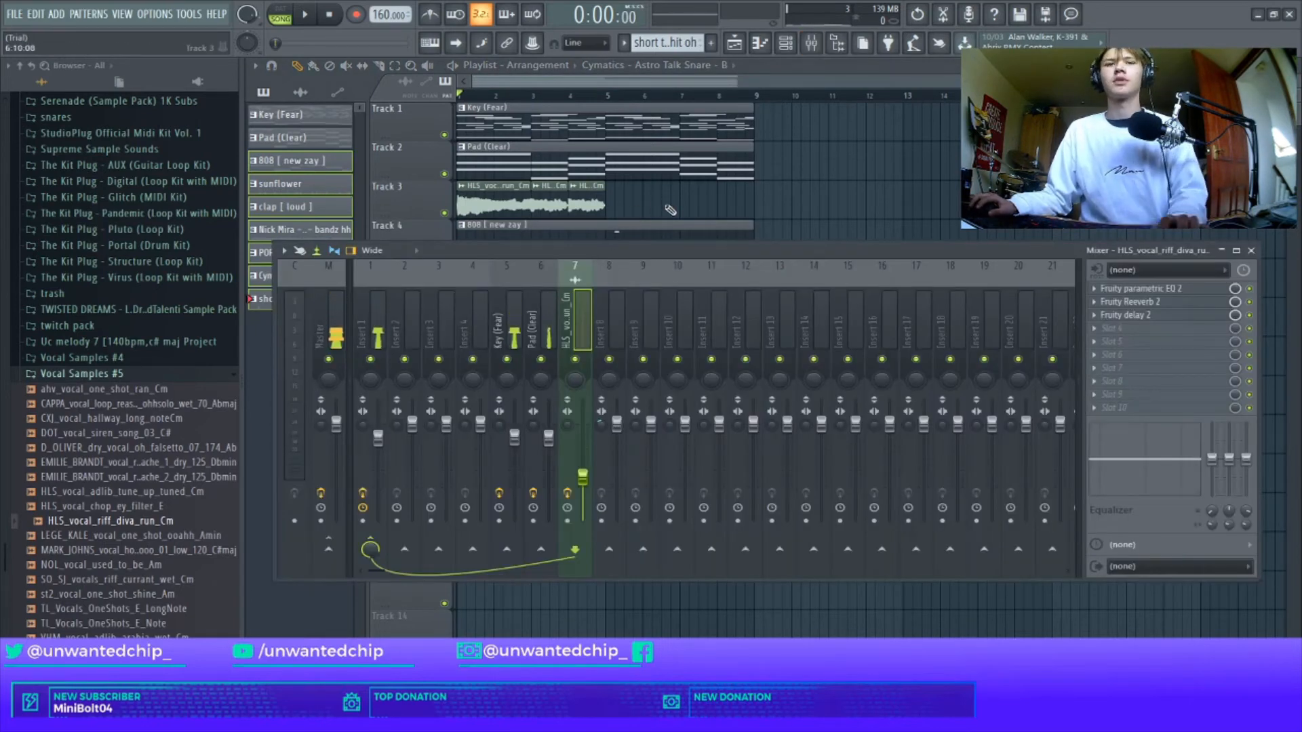
pyautogui.press('F6')
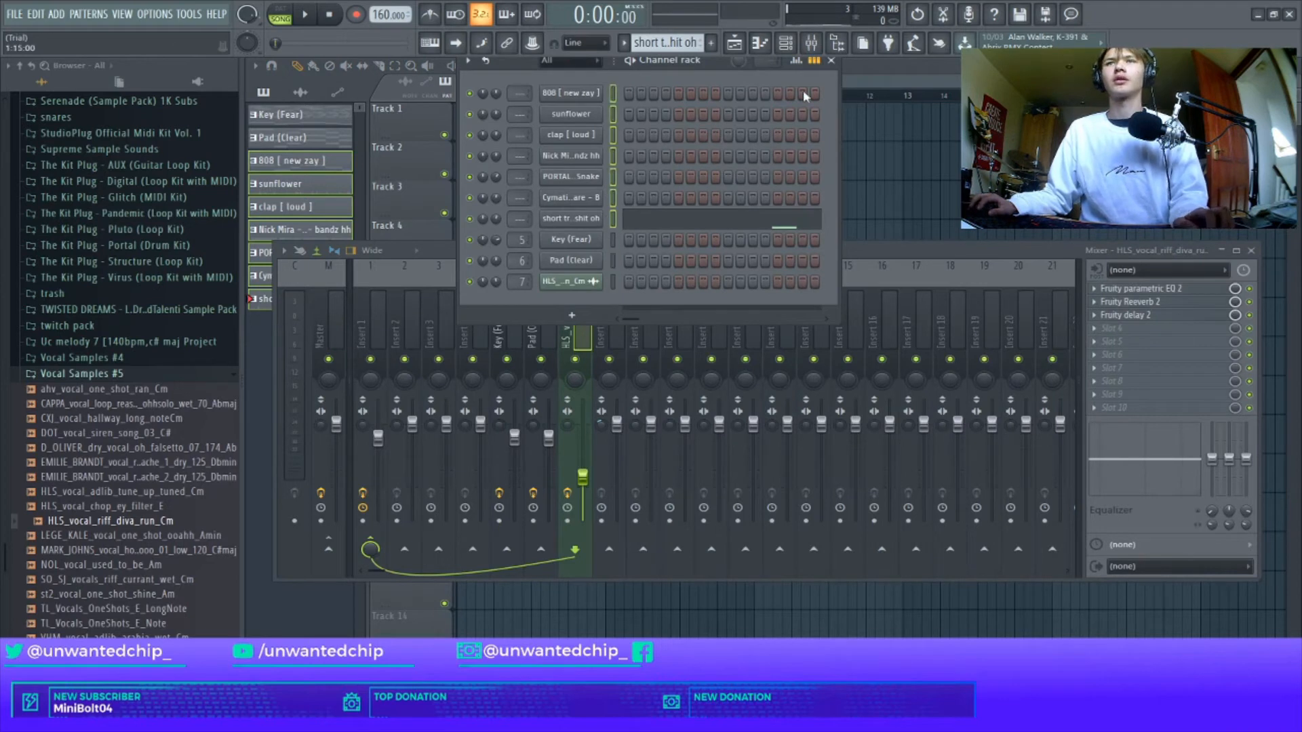
pyautogui.hotkey('ctrl', 'l')
pyautogui.click(833, 63)
pyautogui.click(678, 308)
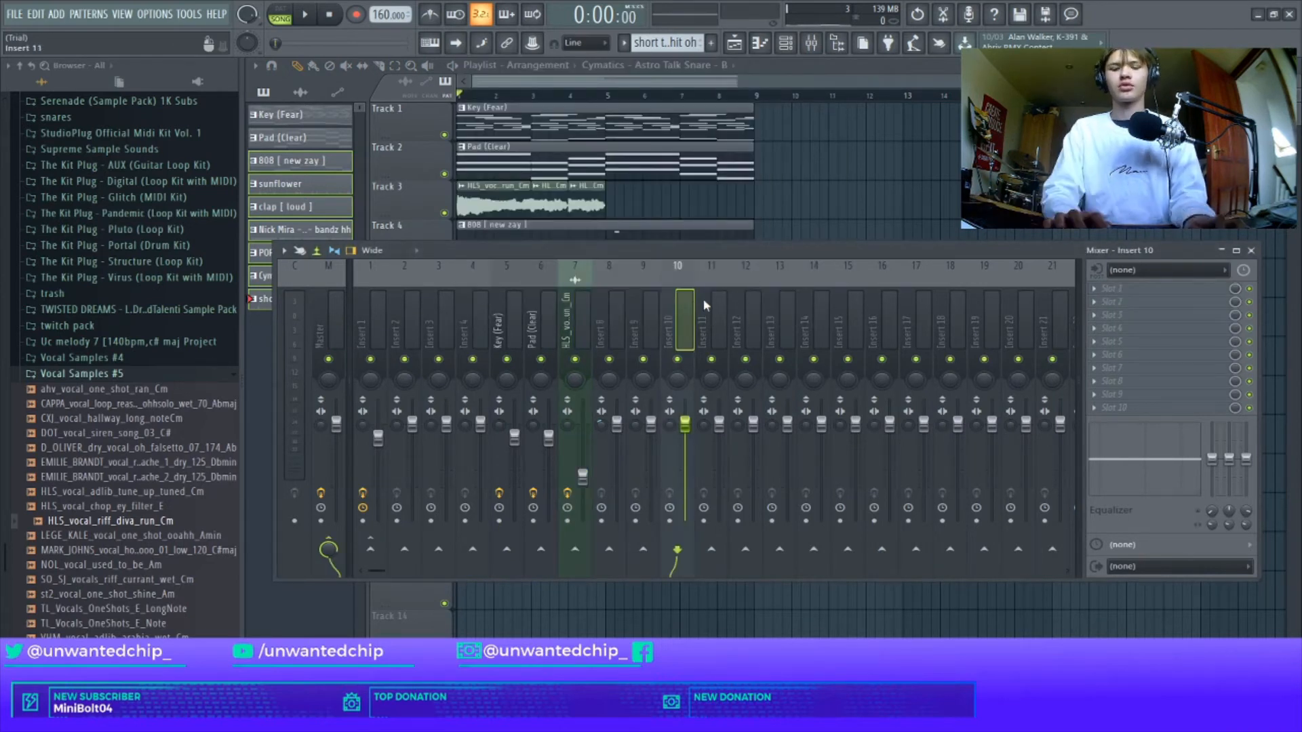
pyautogui.moveTo(898, 314); pyautogui.dragTo(691, 332)
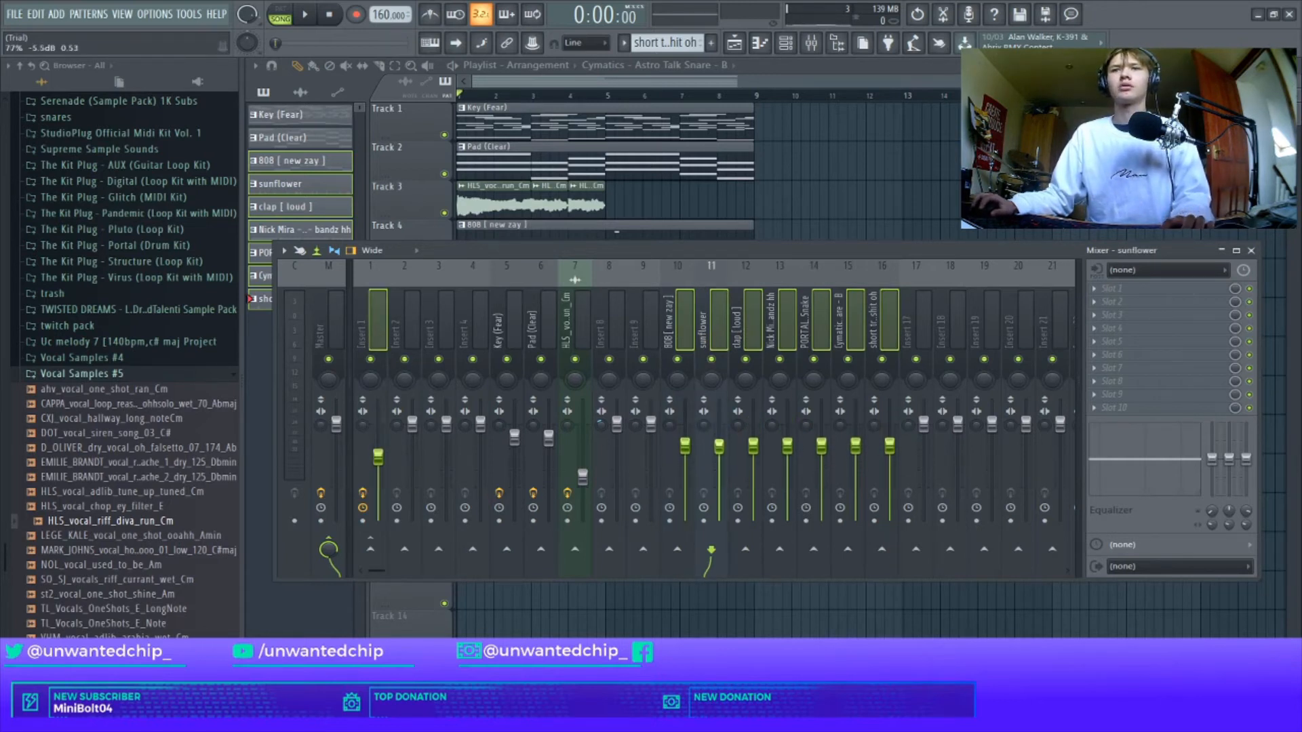
# Set the gain of the Master track's Fruity Limiter to 3.0 dB while auditioning the arrangement
pyautogui.click(328, 324)
pyautogui.press('space')
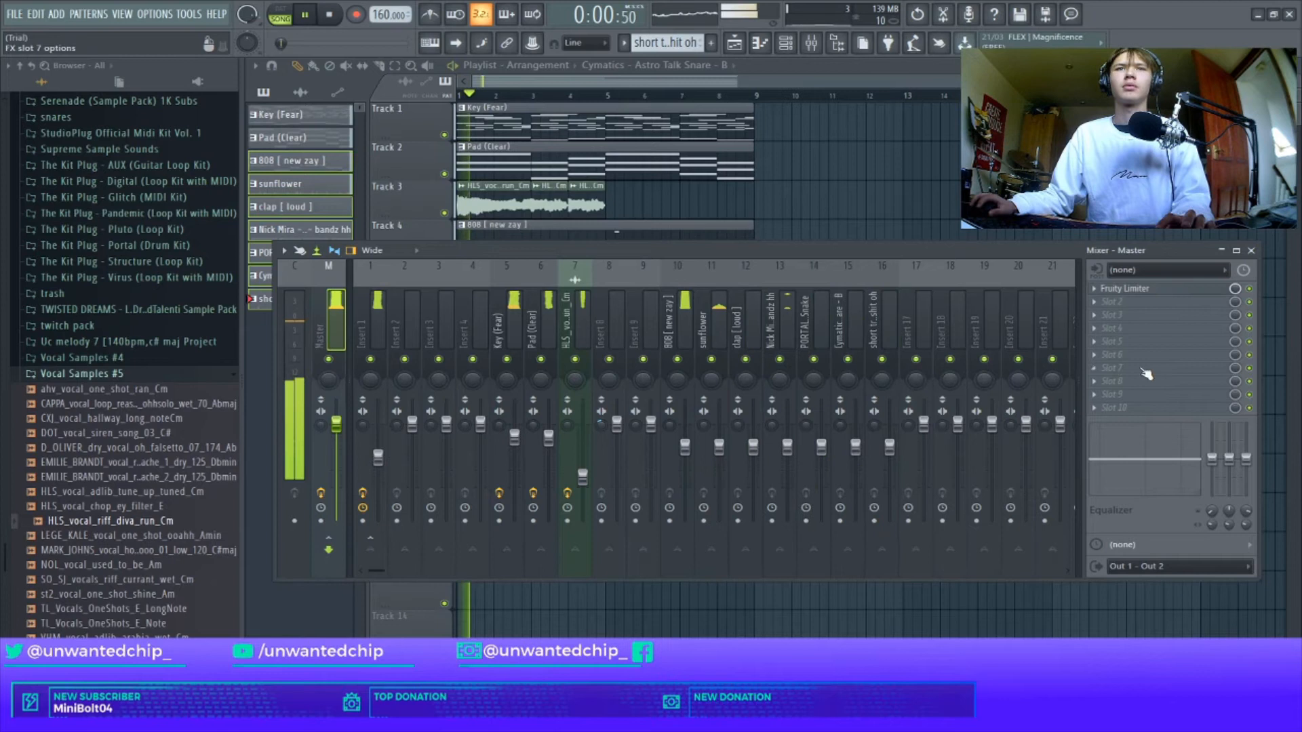
pyautogui.click(1164, 297)
pyautogui.press('space')
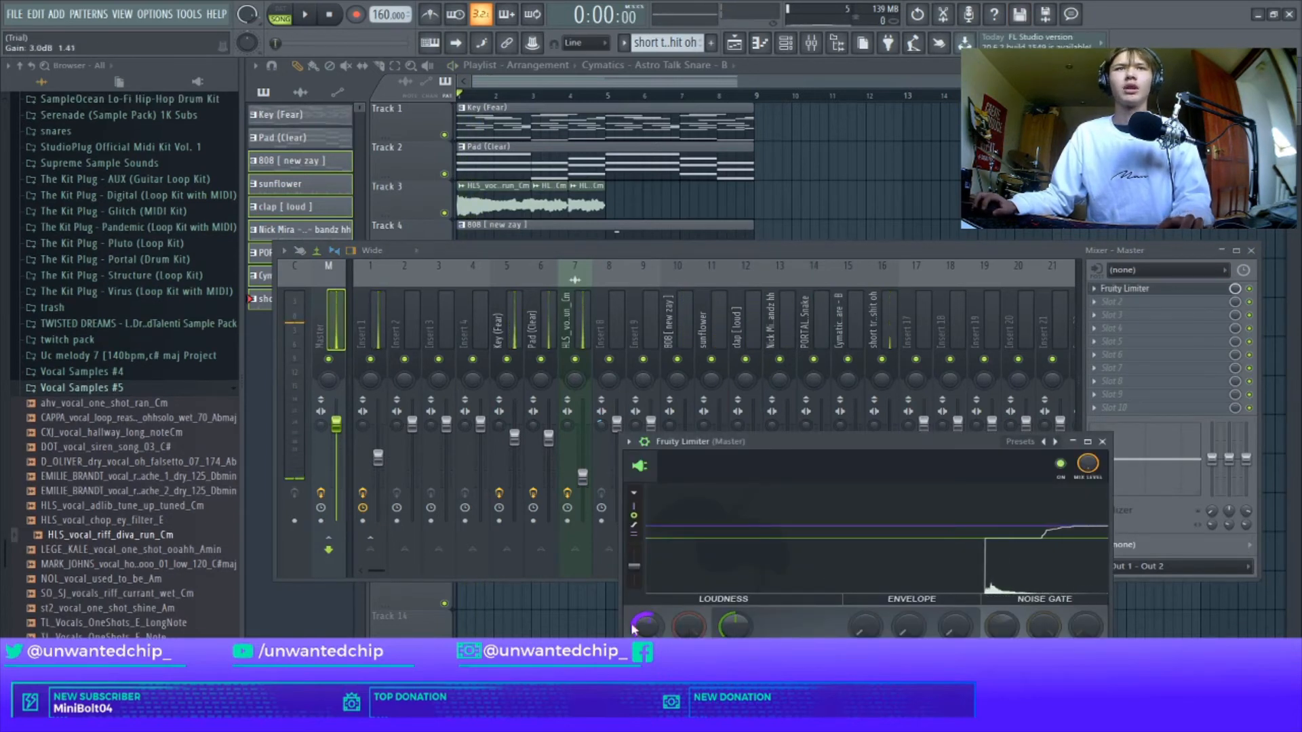
pyautogui.press('space')
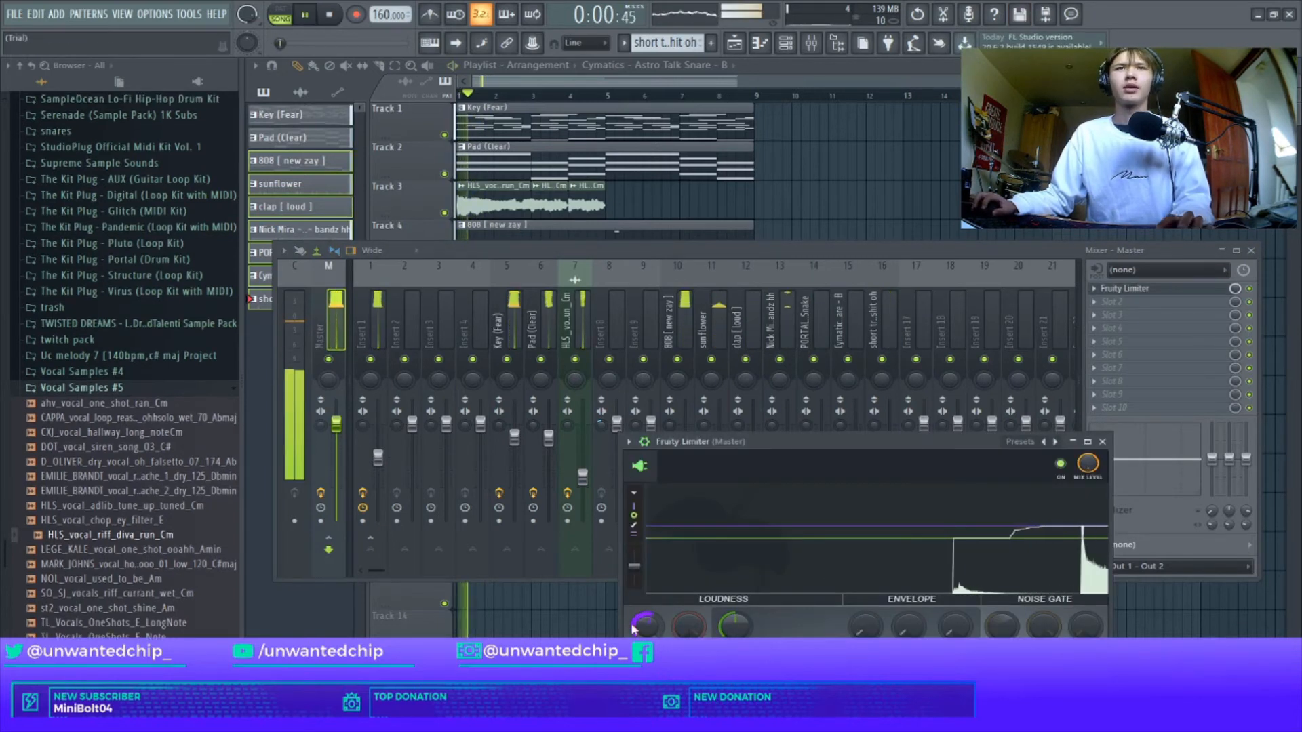
pyautogui.click(1103, 441)
# Add Fruity parametric EQ 2 to Master slot 2 and shape it with a low cut, a bass boost and a slight upper-mid dip
pyautogui.click(1126, 302)
pyautogui.click(888, 431)
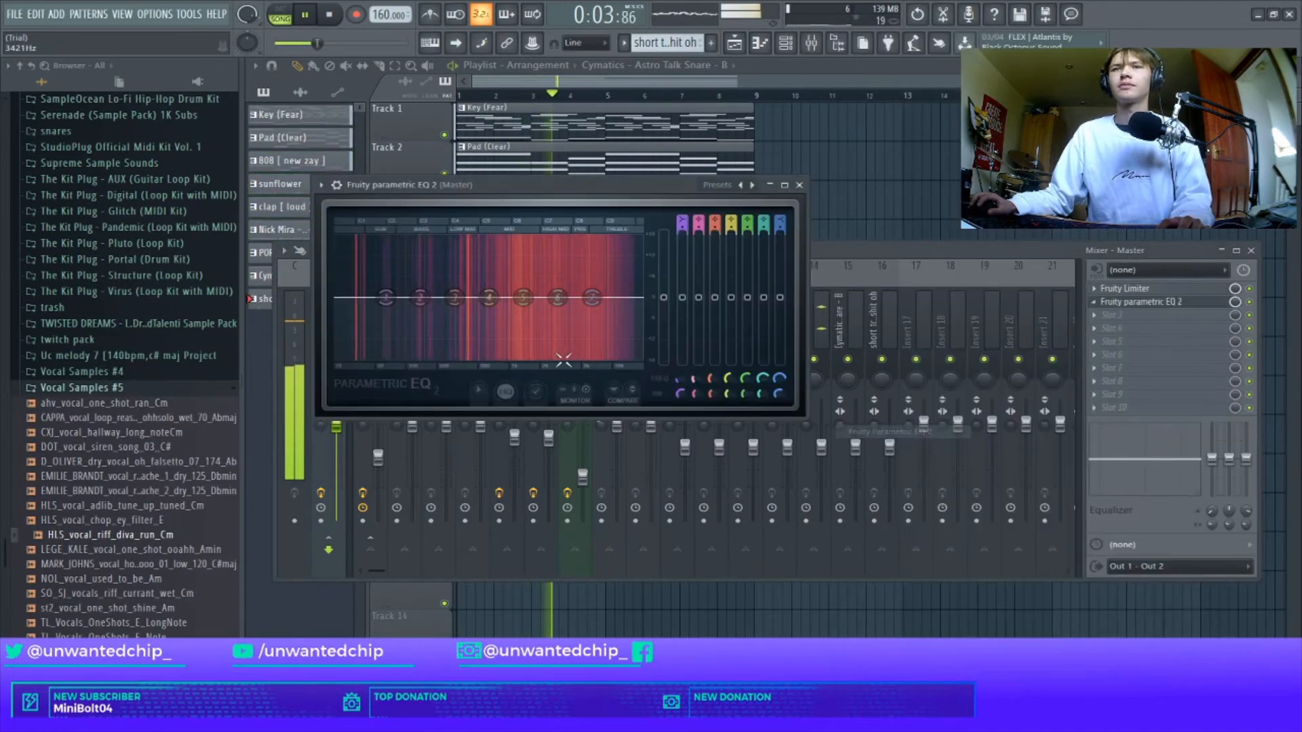
pyautogui.press('space')
pyautogui.moveTo(386, 297); pyautogui.dragTo(391, 293)
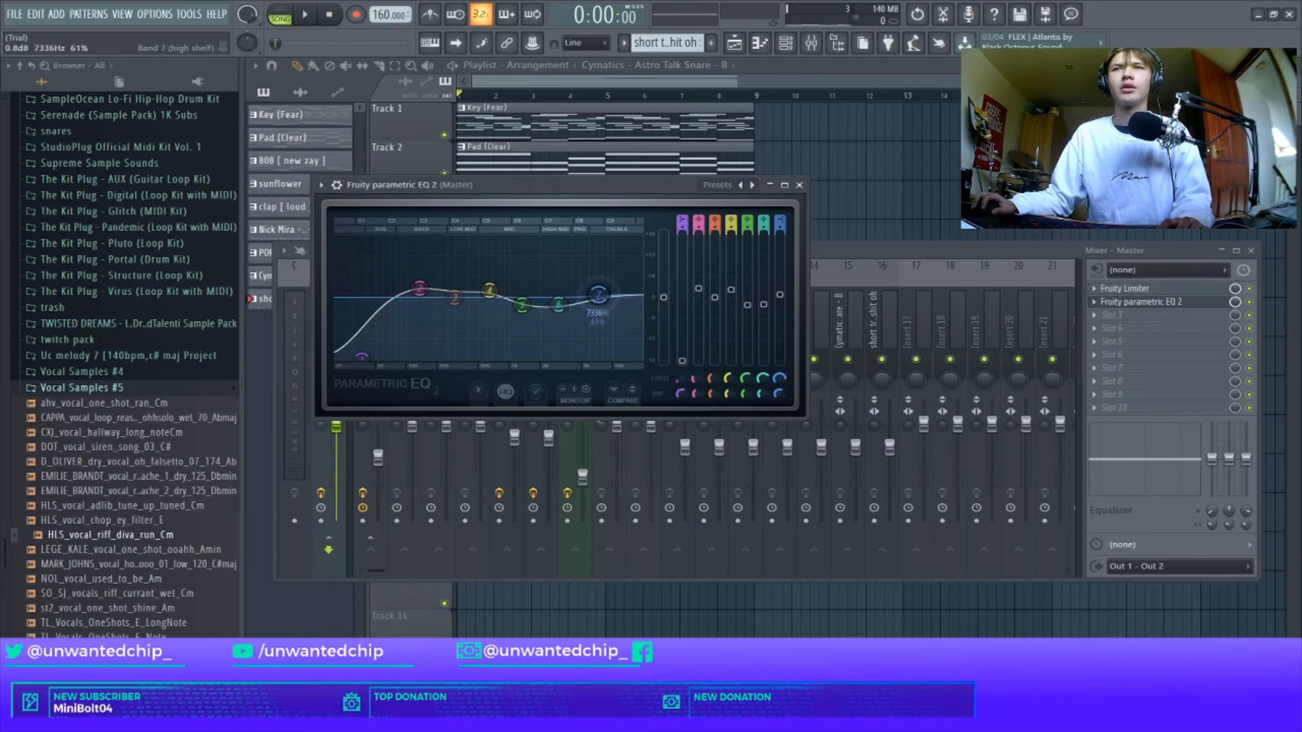
pyautogui.click(800, 185)
# Add Fruity Soft Clipper to slot 3 of the Master track during playback
pyautogui.press('space')
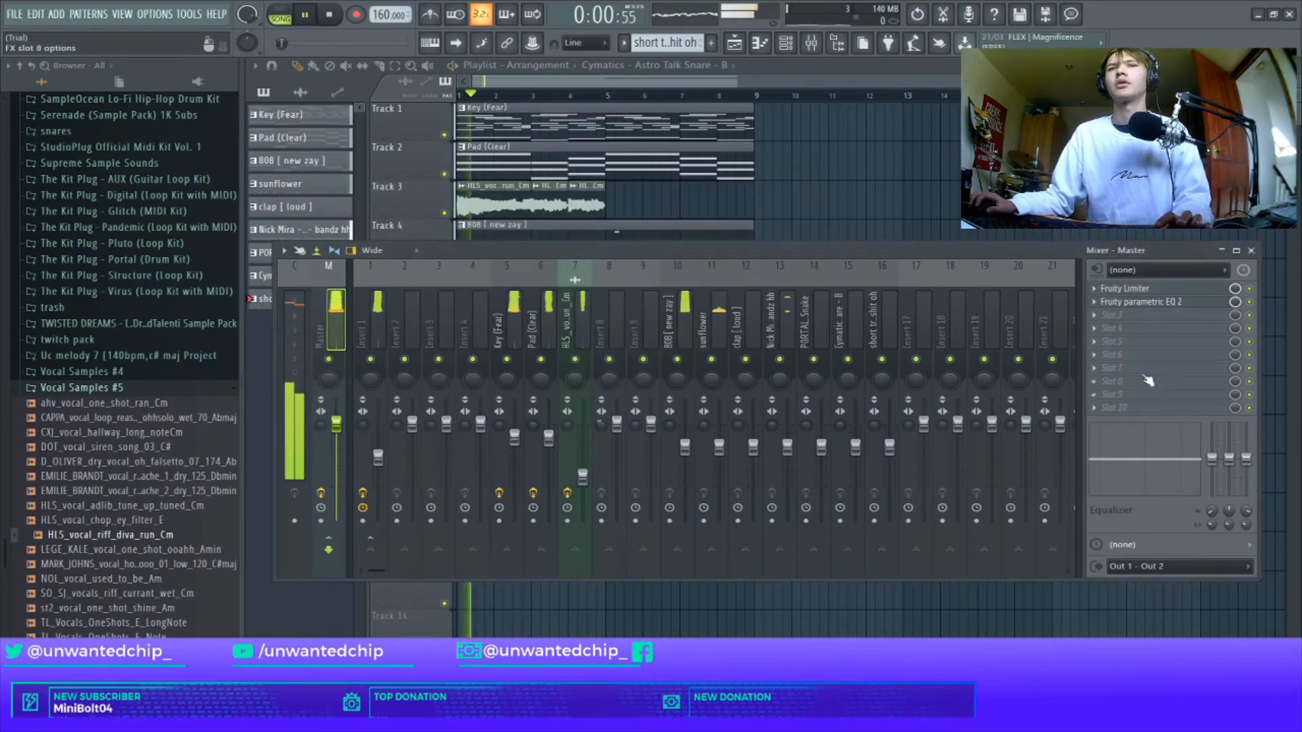
pyautogui.click(1112, 316)
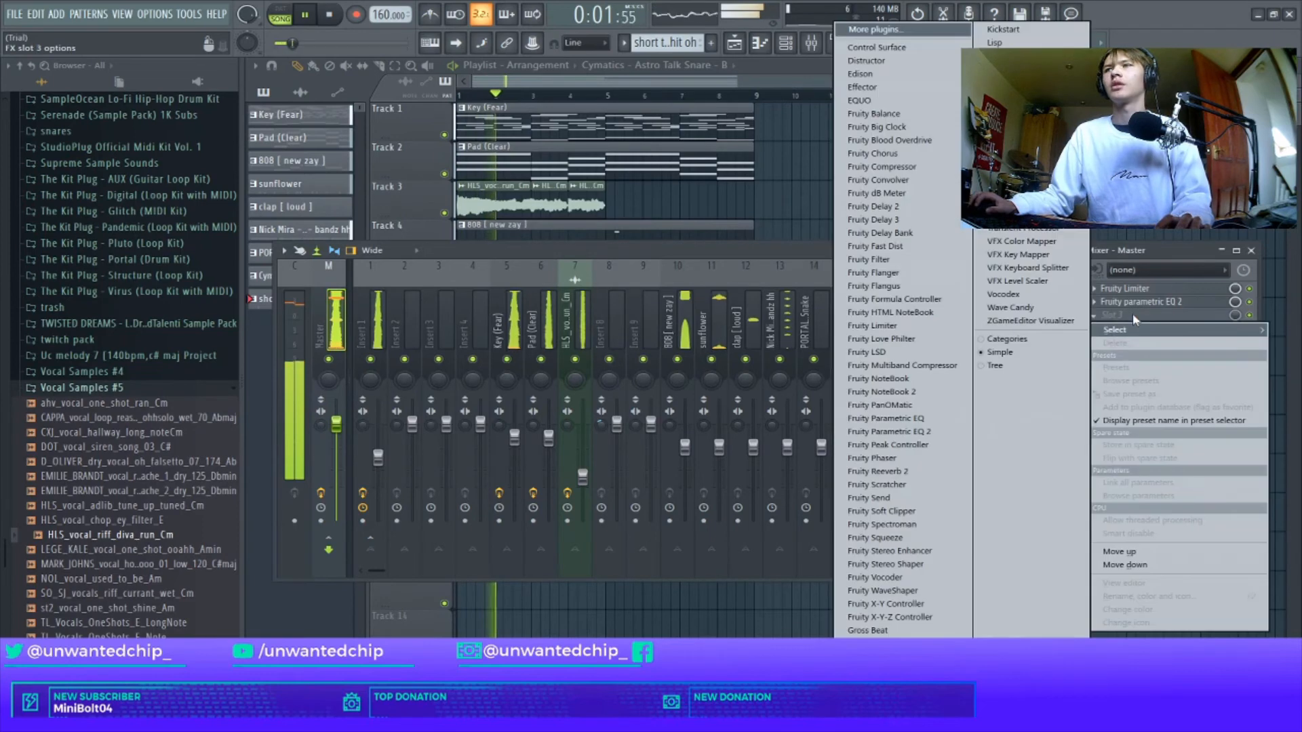
pyautogui.click(946, 511)
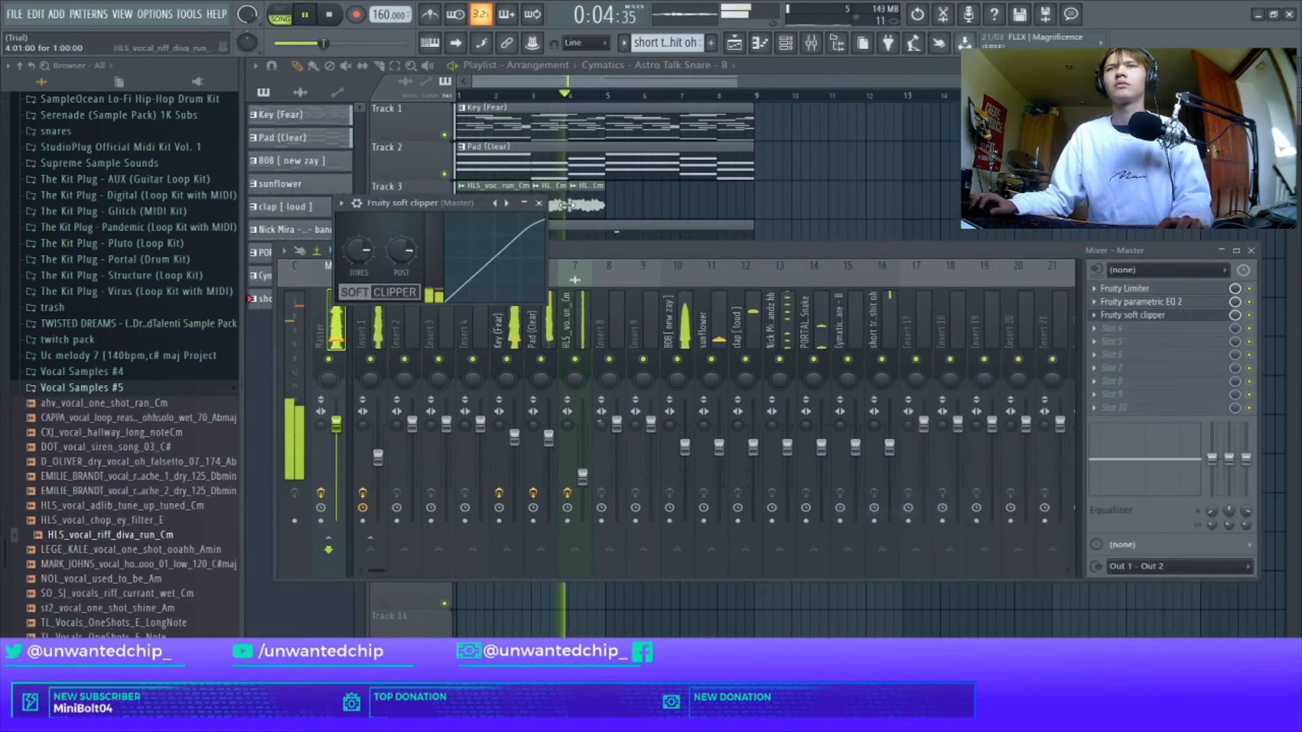
pyautogui.click(539, 203)
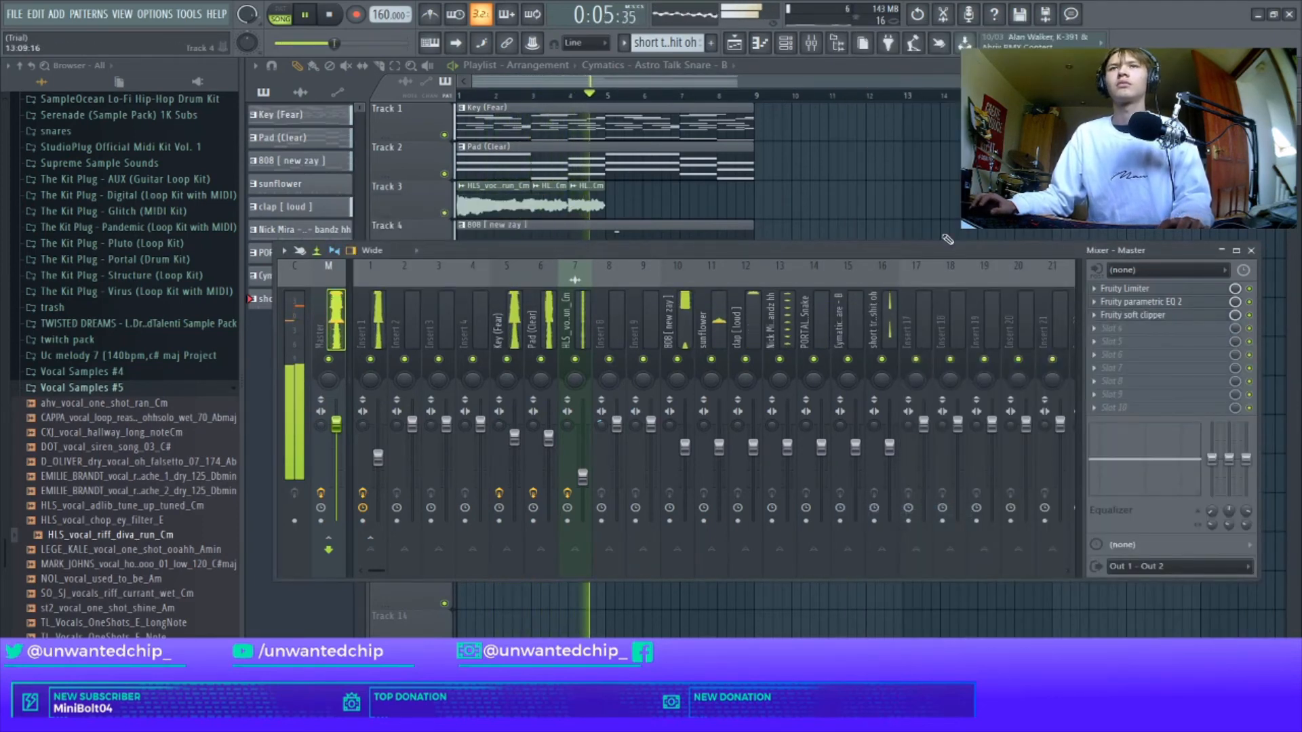
pyautogui.click(1252, 251)
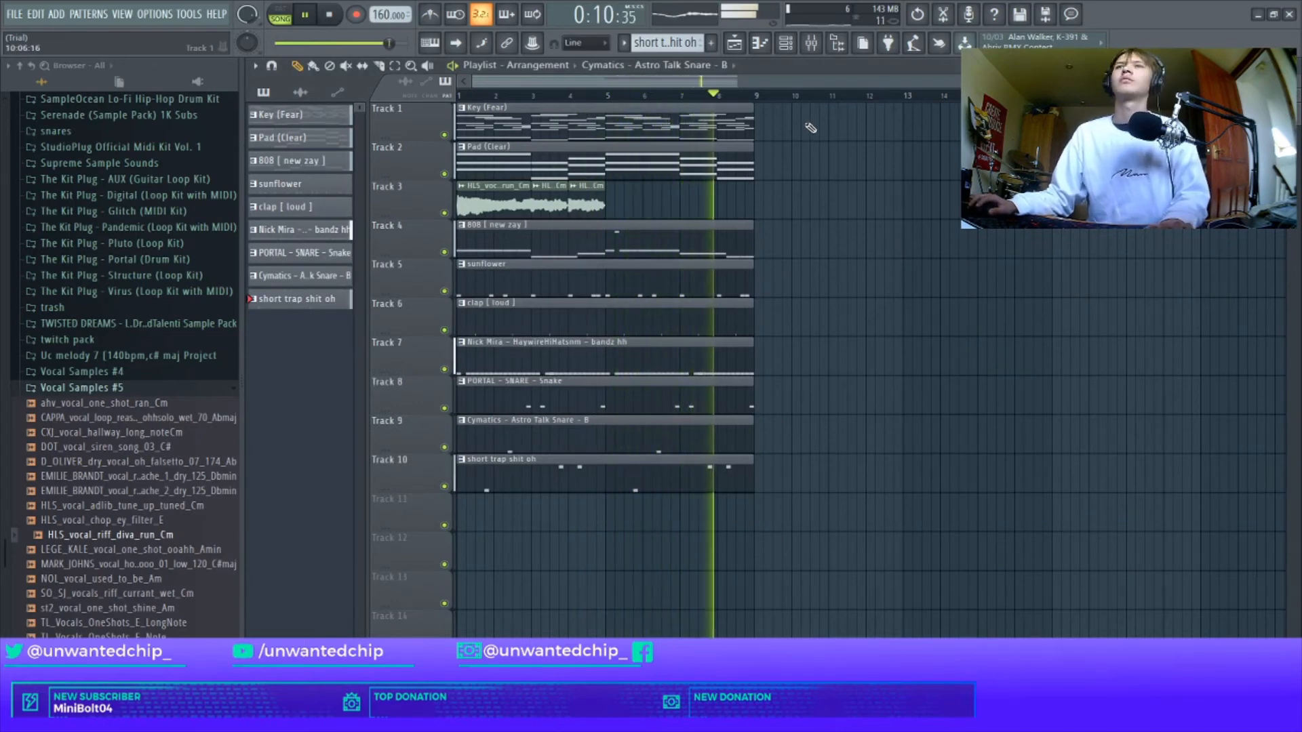
# Duplicate all playlist clips twice so the arrangement holds three consecutive eight-bar sections
pyautogui.moveTo(810, 126); pyautogui.dragTo(310, 476)
pyautogui.hotkey('ctrl', 'b')
pyautogui.hotkey('ctrl', 'b')
pyautogui.scroll(-3, 610, 484)
pyautogui.rightClick(783, 567)
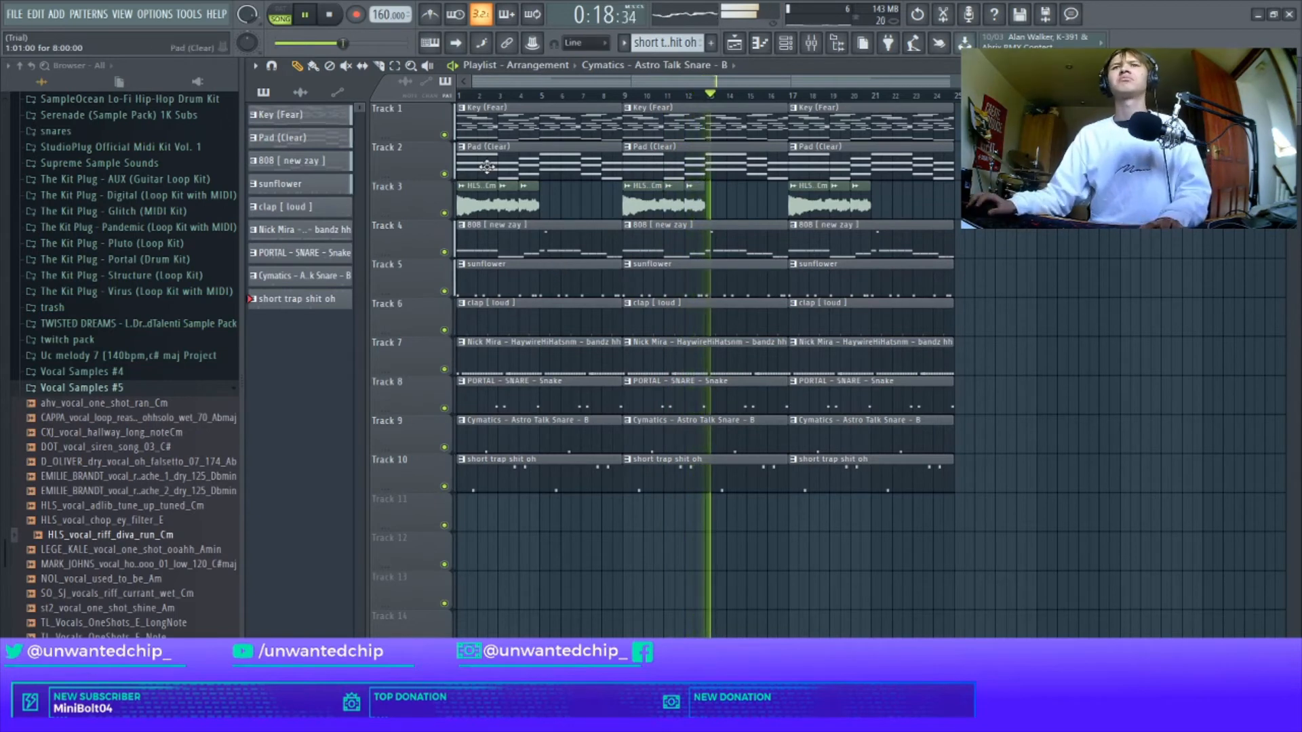
# Delete the drum clips and the Pad (Clear) clip from the first eight-bar section
pyautogui.press('space')
pyautogui.press('space')
pyautogui.rightClick(526, 231)
pyautogui.rightClick(543, 162)
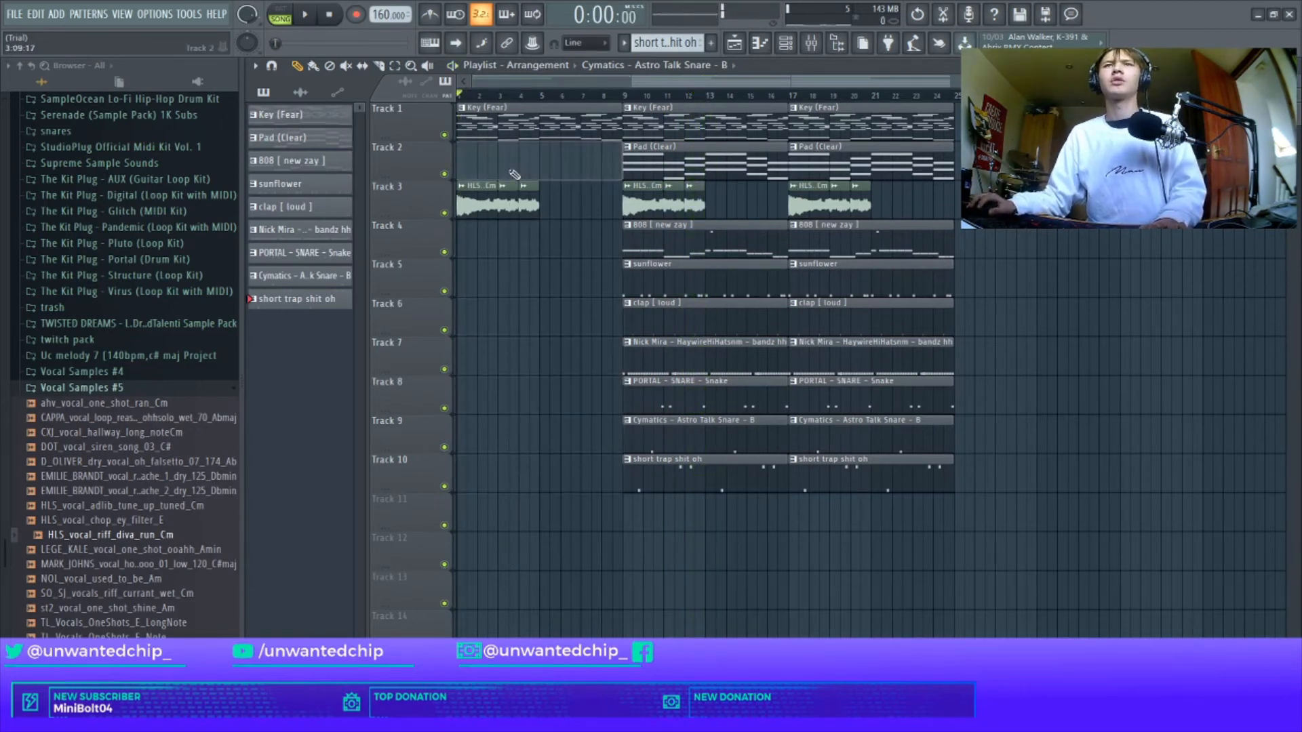
# Delete the vocal, 808, sunflower, PORTAL snare and Cymatics snare clips from the section starting at bar 9, then check the short trap shit oh notes
pyautogui.press('space')
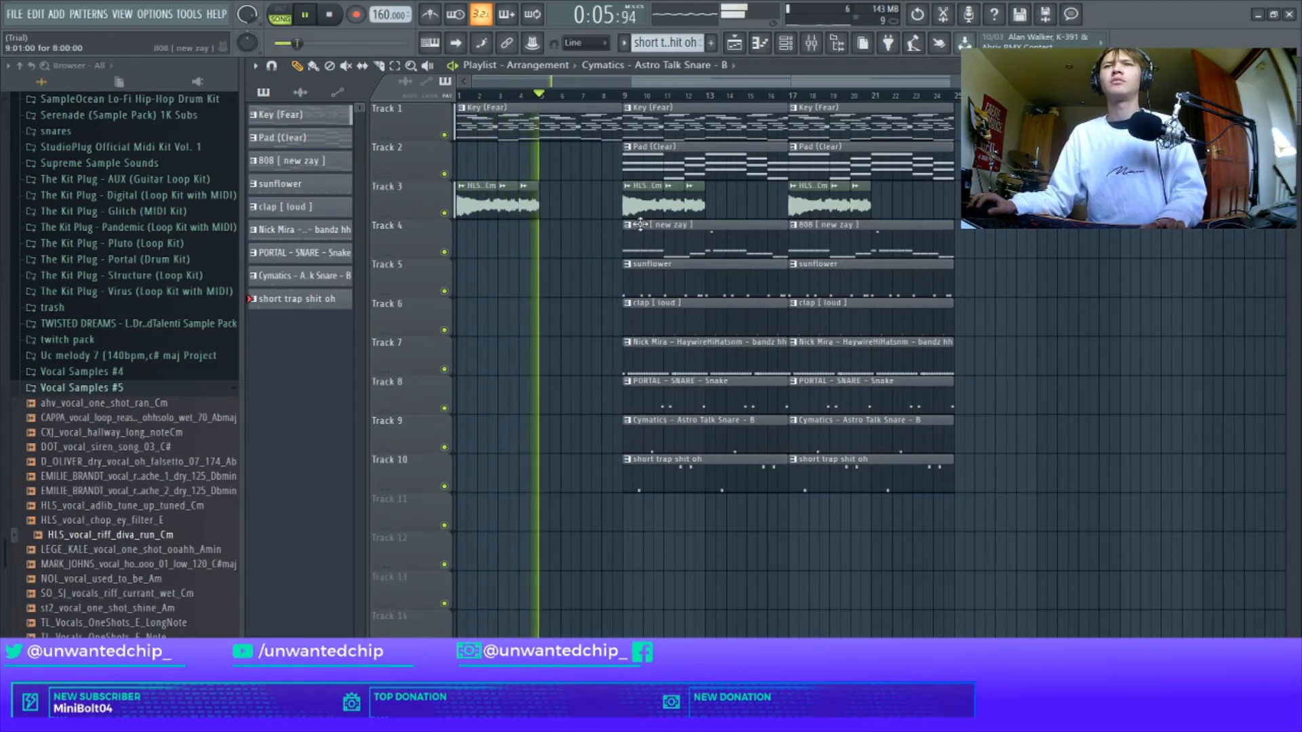
pyautogui.rightClick(634, 198)
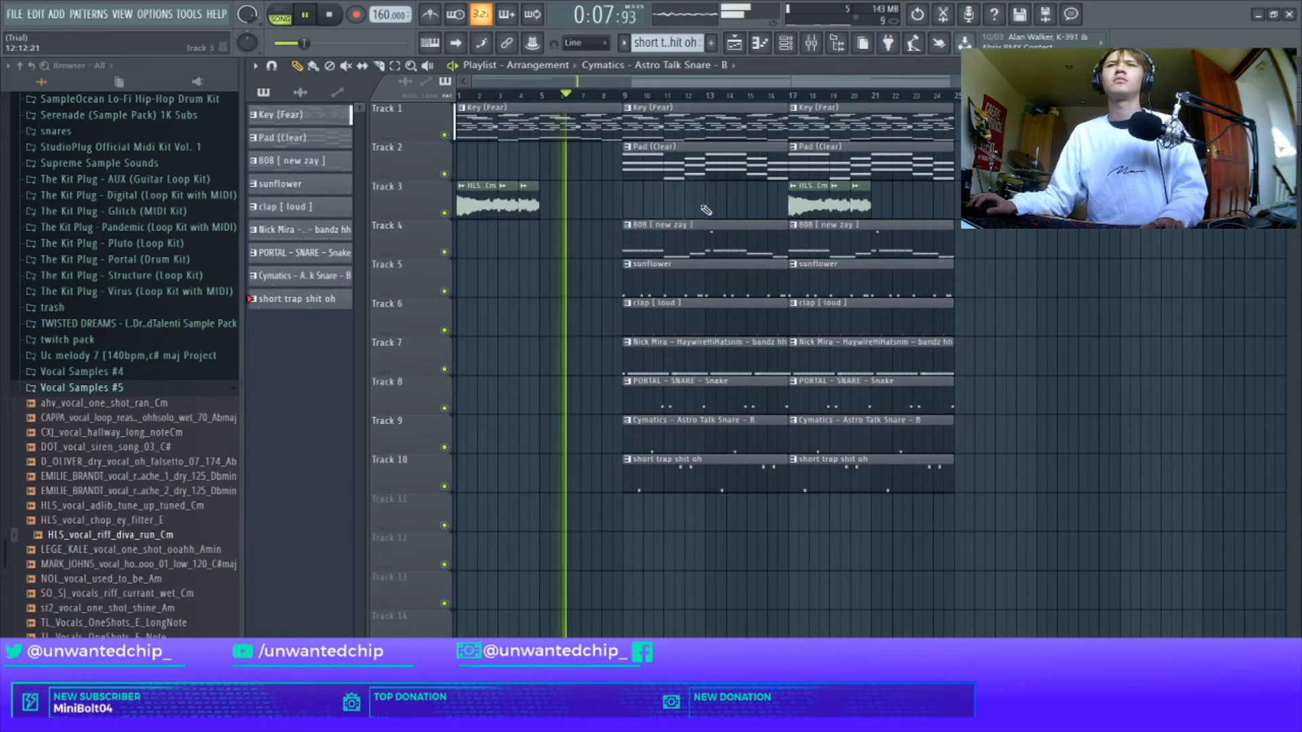
pyautogui.rightClick(681, 229)
pyautogui.rightClick(665, 285)
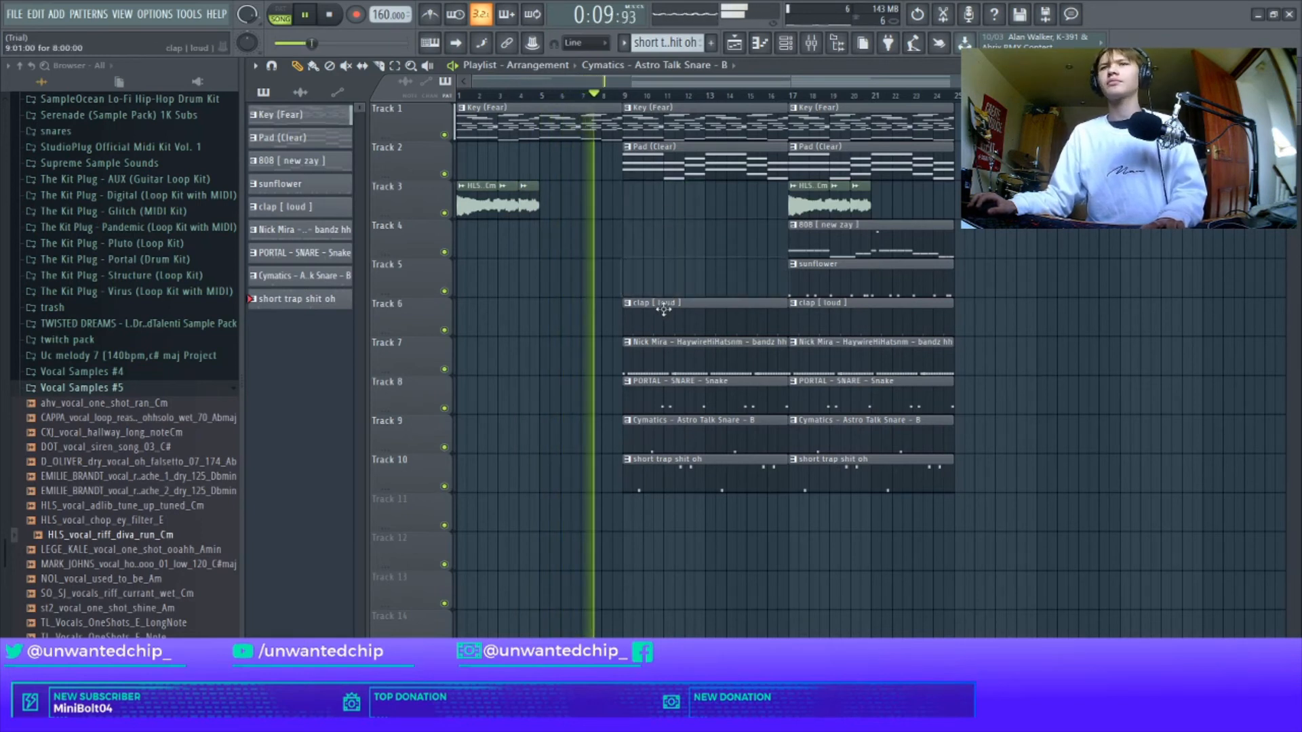
pyautogui.rightClick(672, 403)
pyautogui.rightClick(680, 428)
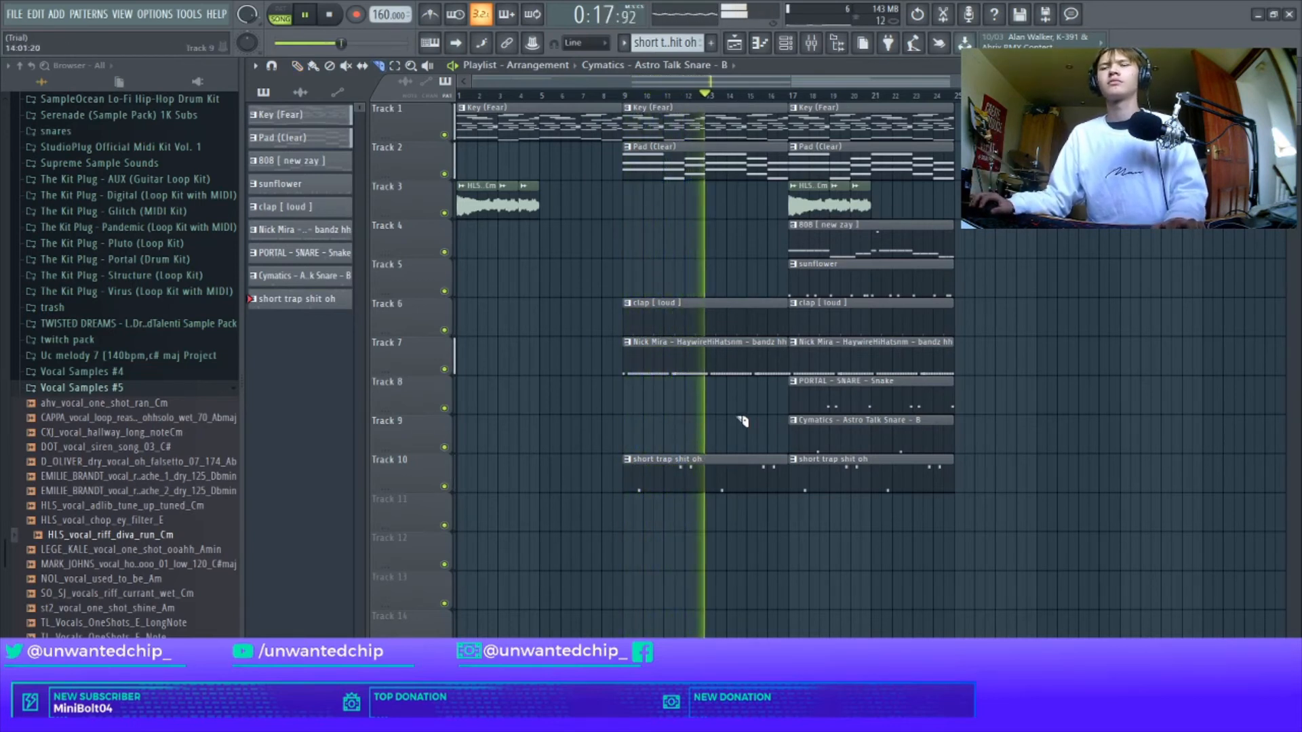
pyautogui.doubleClick(712, 479)
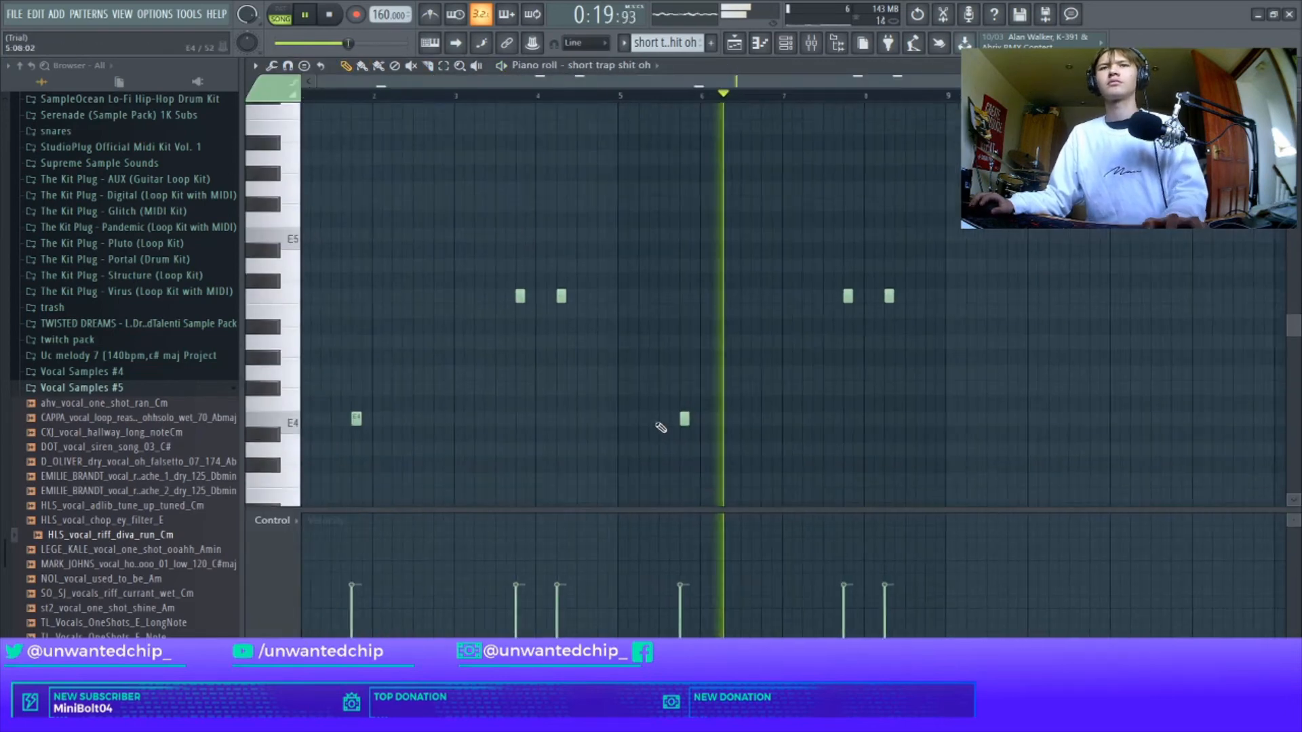
pyautogui.press('F5')
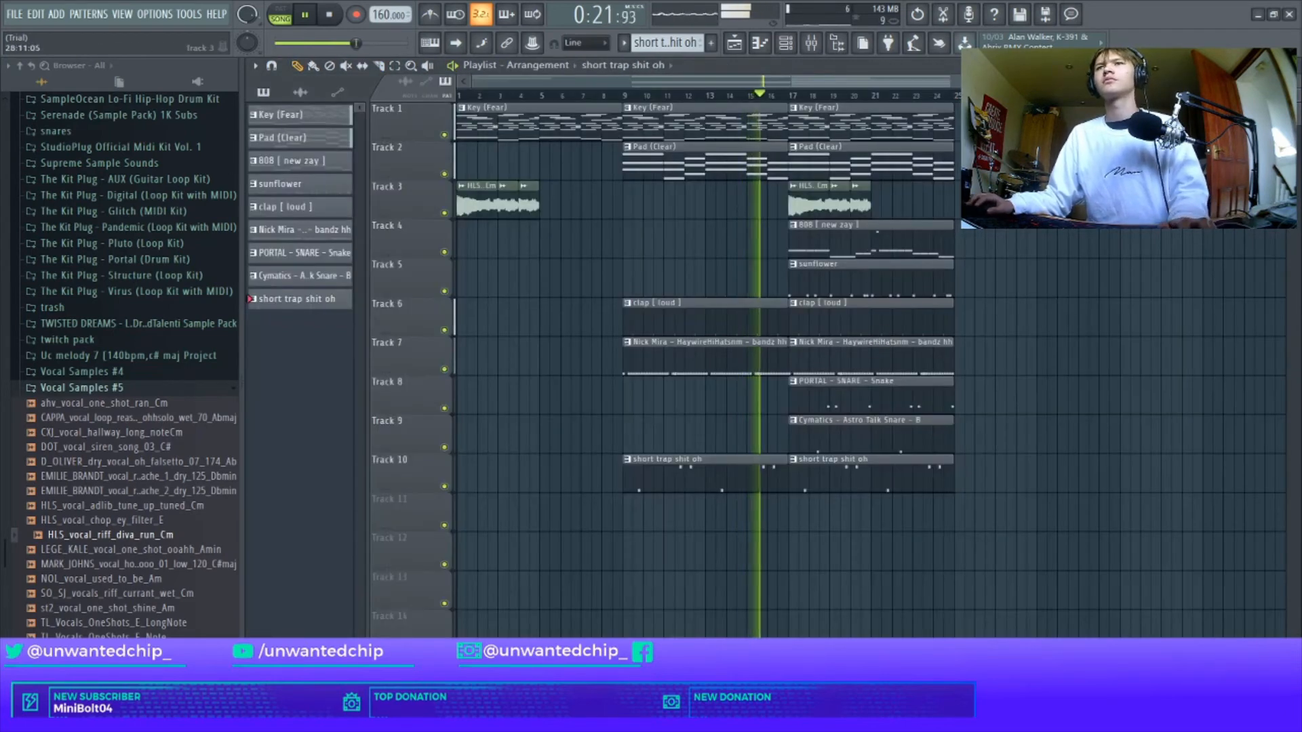
# Delete the sunflower clip from the section starting at bar 17 and duplicate that whole section to bar 25
pyautogui.rightClick(850, 278)
pyautogui.moveTo(787, 102); pyautogui.dragTo(976, 523)
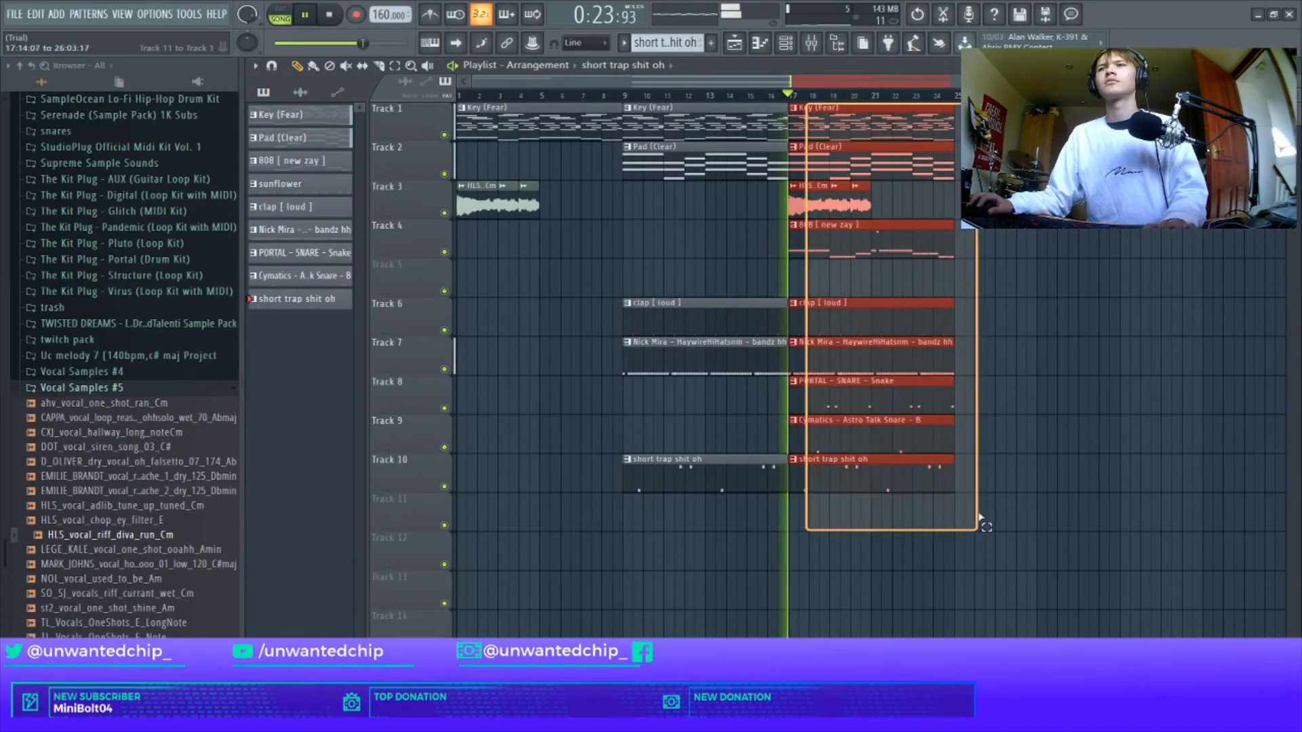
pyautogui.hotkey('ctrl', 'b')
pyautogui.keyDown('ctrl'); pyautogui.click(1006, 603); pyautogui.keyUp('ctrl')
pyautogui.scroll(-2, 902, 540)
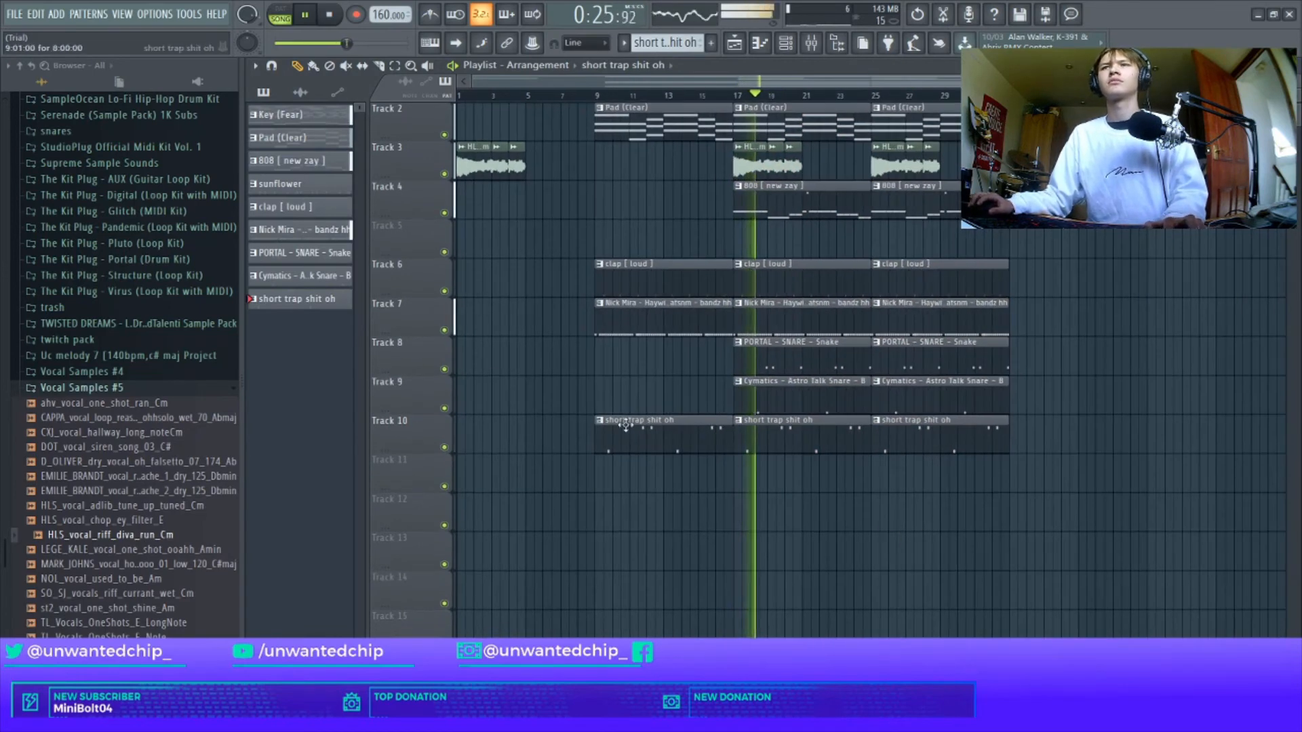
pyautogui.scroll(1, 658, 231)
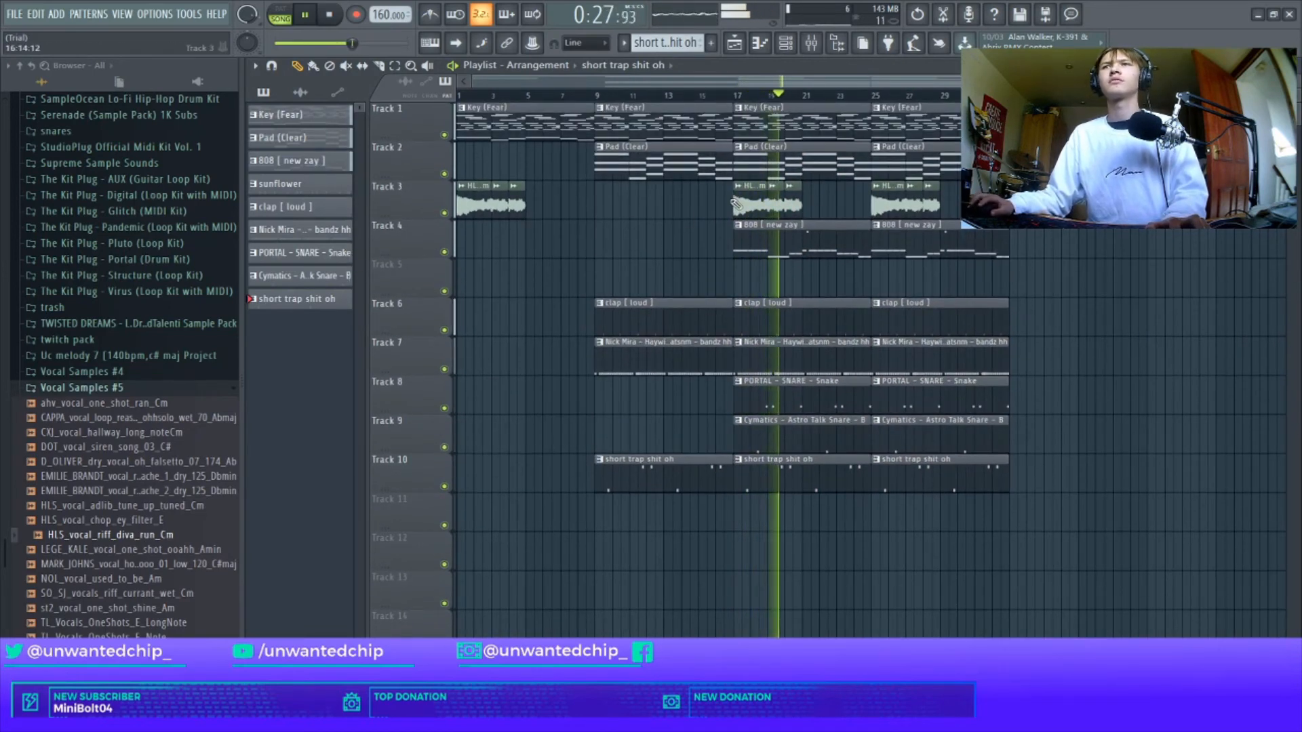
# Delete the Key (Fear) clip from the section starting at bar 25 and place a sunflower clip there on Track 5
pyautogui.rightClick(896, 123)
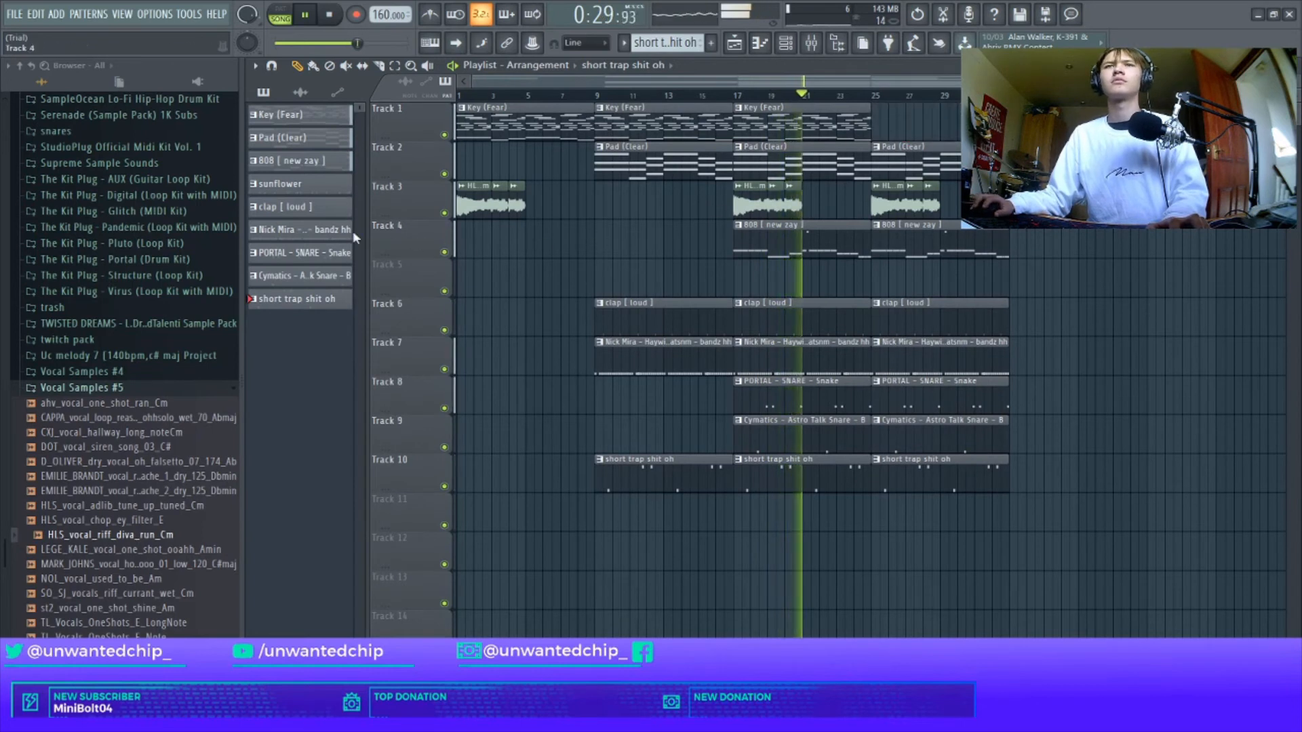
pyautogui.moveTo(284, 184); pyautogui.dragTo(872, 274)
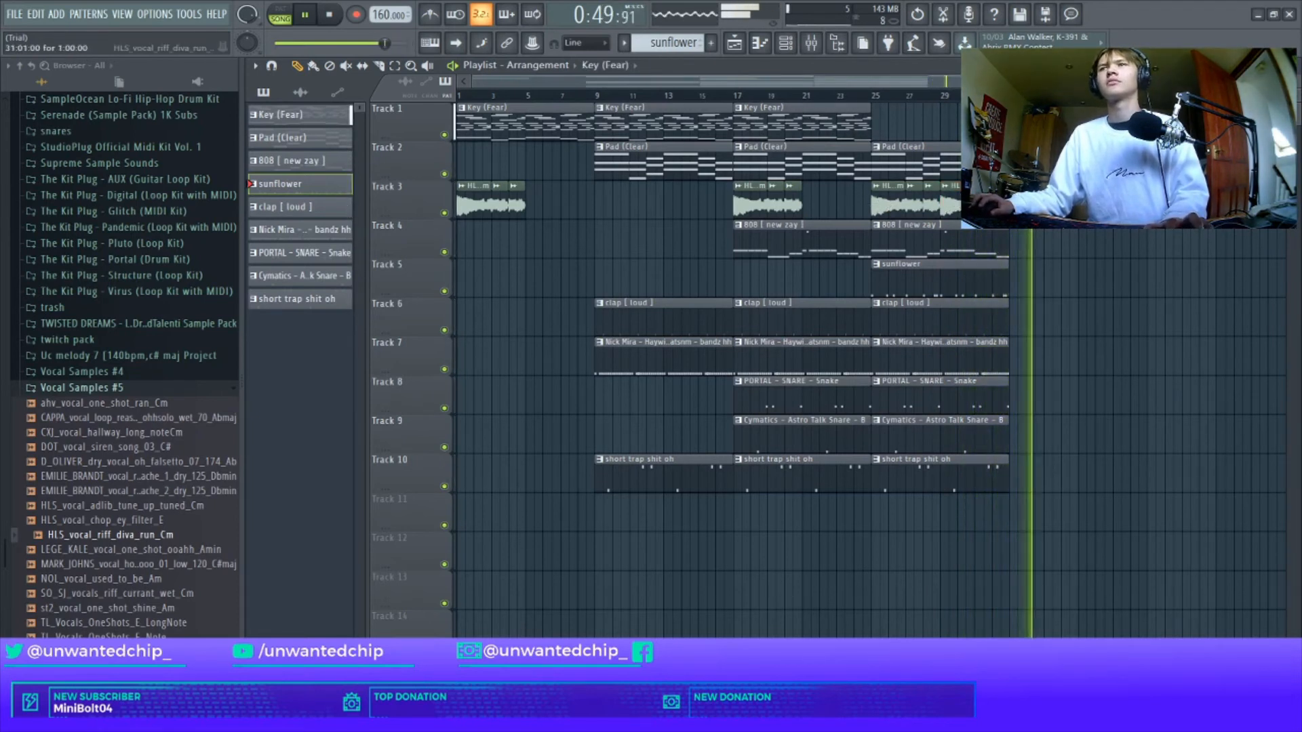
# Duplicate the 808, sunflower, drum and short trap shit oh clips of the bar 25 section to bar 33
pyautogui.moveTo(1055, 246); pyautogui.dragTo(932, 501)
pyautogui.hotkey('ctrl', 'b')
pyautogui.keyDown('ctrl'); pyautogui.click(1087, 531); pyautogui.keyUp('ctrl')
pyautogui.scroll(2, 1059, 299)
# Trim about three quarters of a bar from the start of the bar 33 clips on Tracks 4 to 10, except the clap, and play from there
pyautogui.moveTo(1041, 234); pyautogui.dragTo(1082, 460)
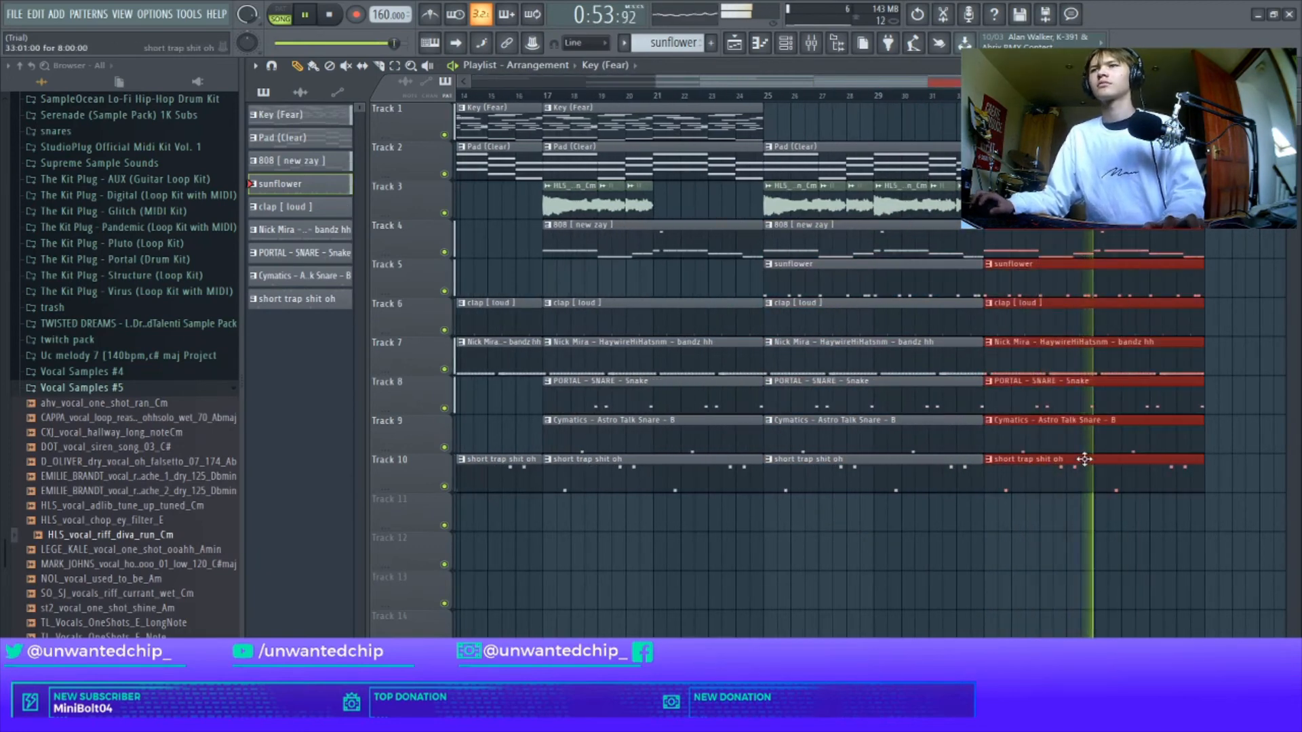
pyautogui.scroll(3, 1071, 441)
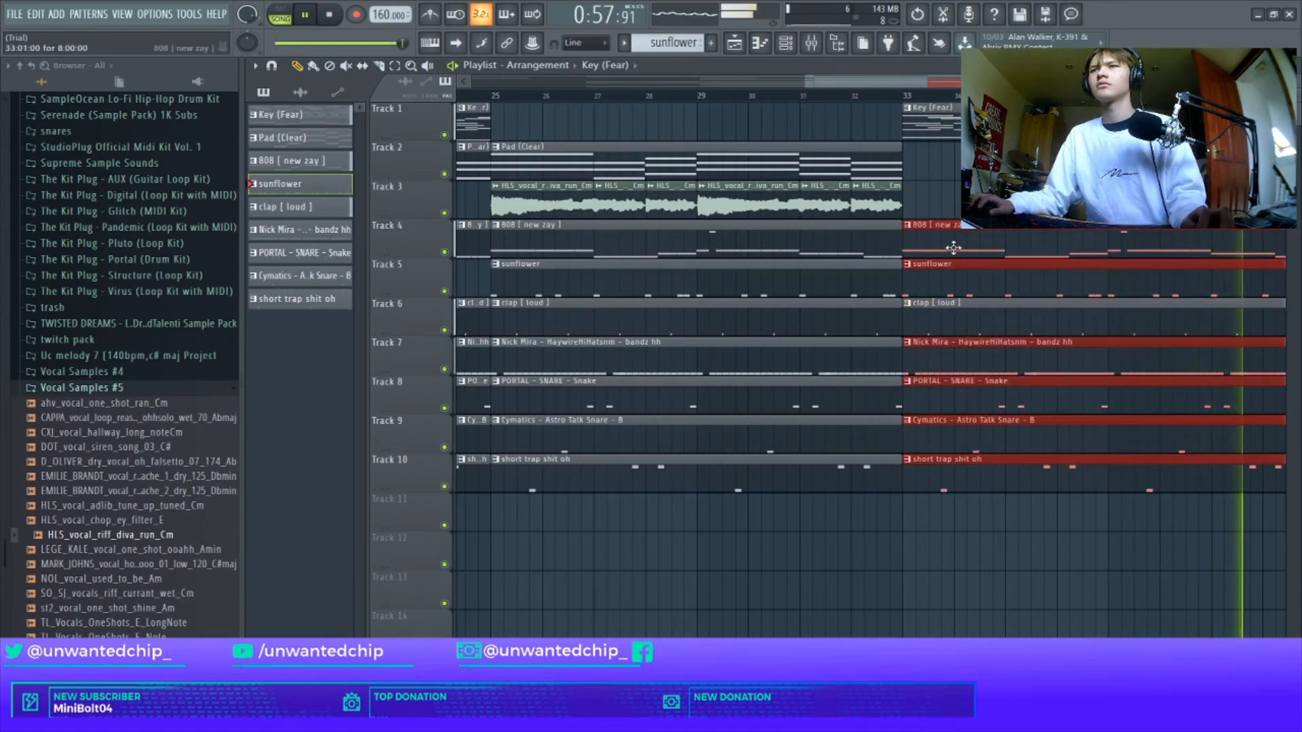
pyautogui.moveTo(906, 239); pyautogui.dragTo(944, 242)
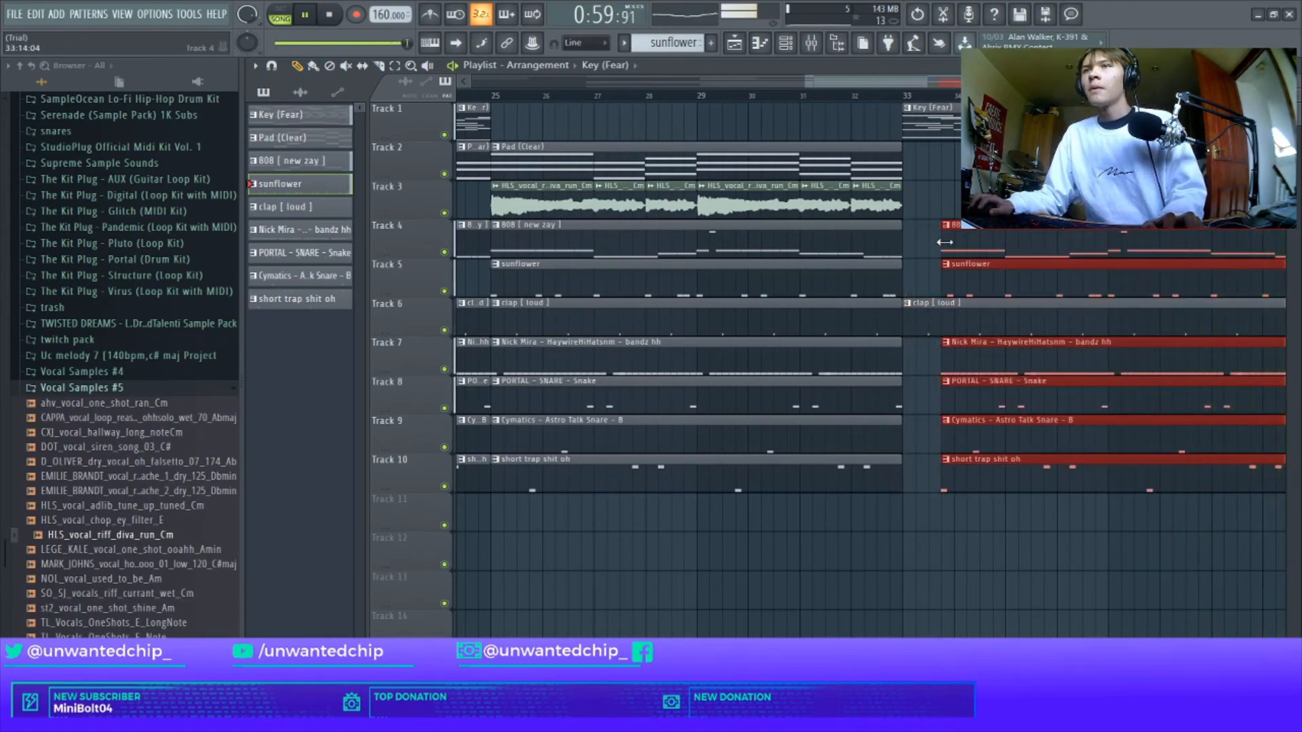
pyautogui.click(905, 96)
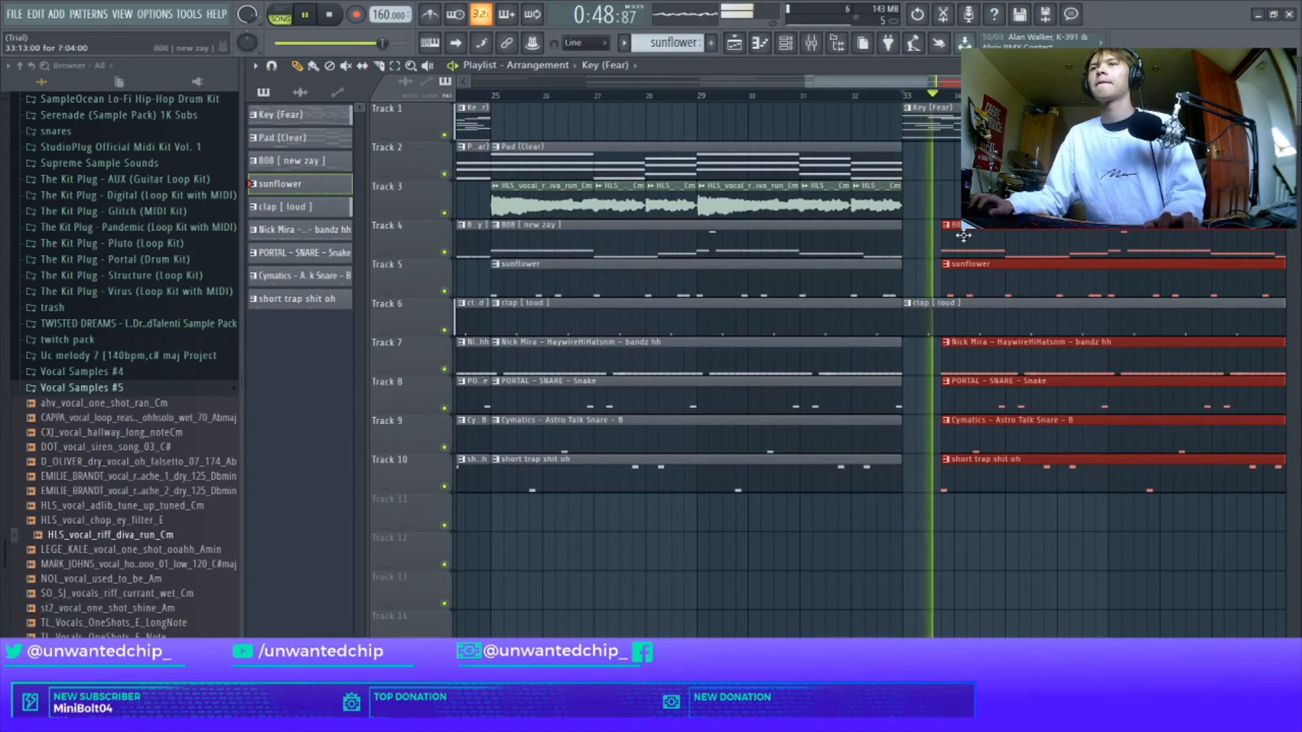
pyautogui.keyDown('ctrl'); pyautogui.click(972, 204); pyautogui.keyUp('ctrl')
pyautogui.scroll(-5, 974, 202)
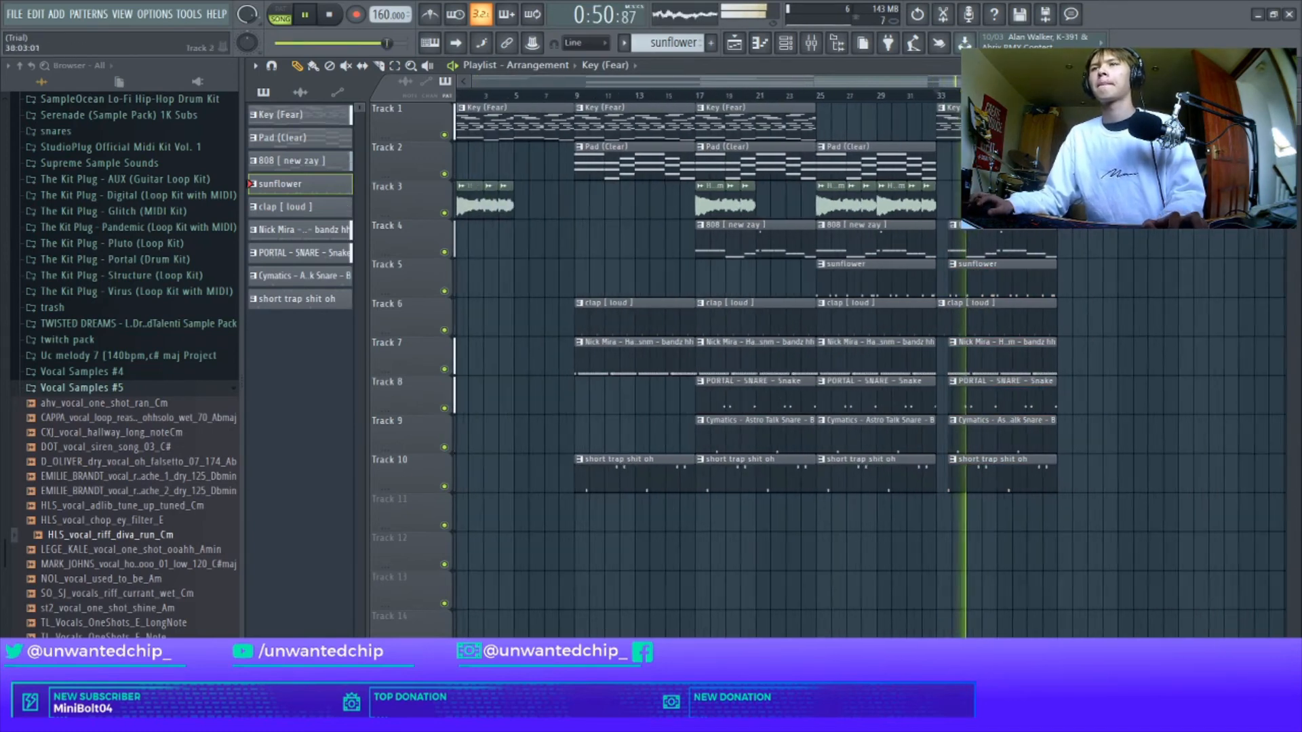
# Add the vocal clip on Track 3 within the section starting at bar 33, and a clap [ loud ] clip at bar 41
pyautogui.click(941, 206)
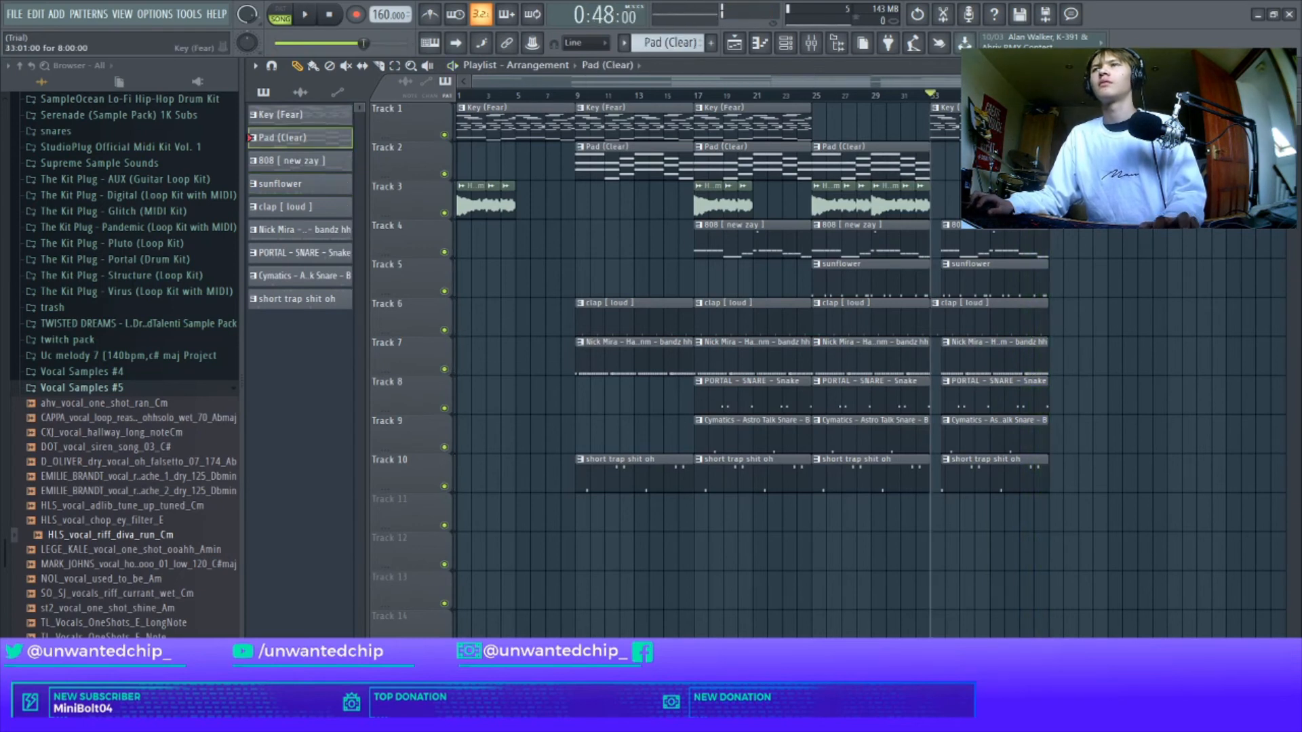
pyautogui.scroll(-1, 1058, 245)
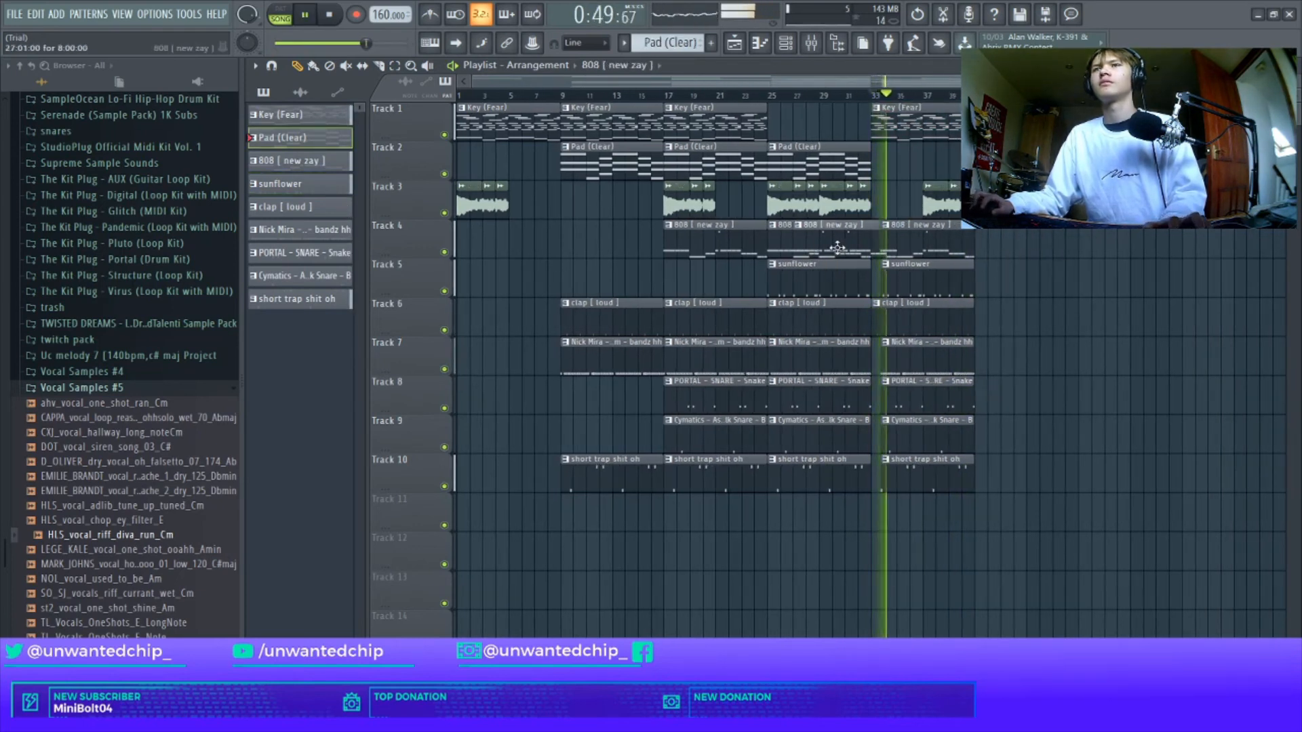
pyautogui.click(992, 299)
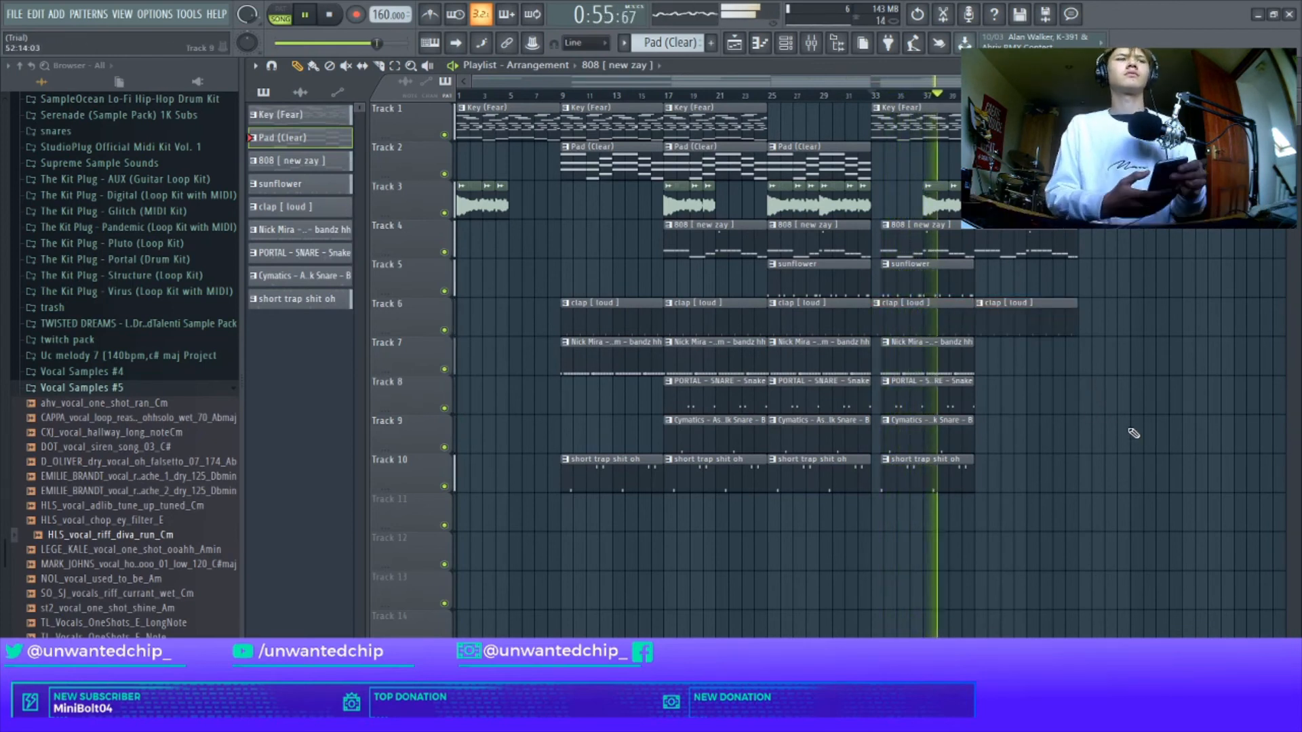
pyautogui.press('space')
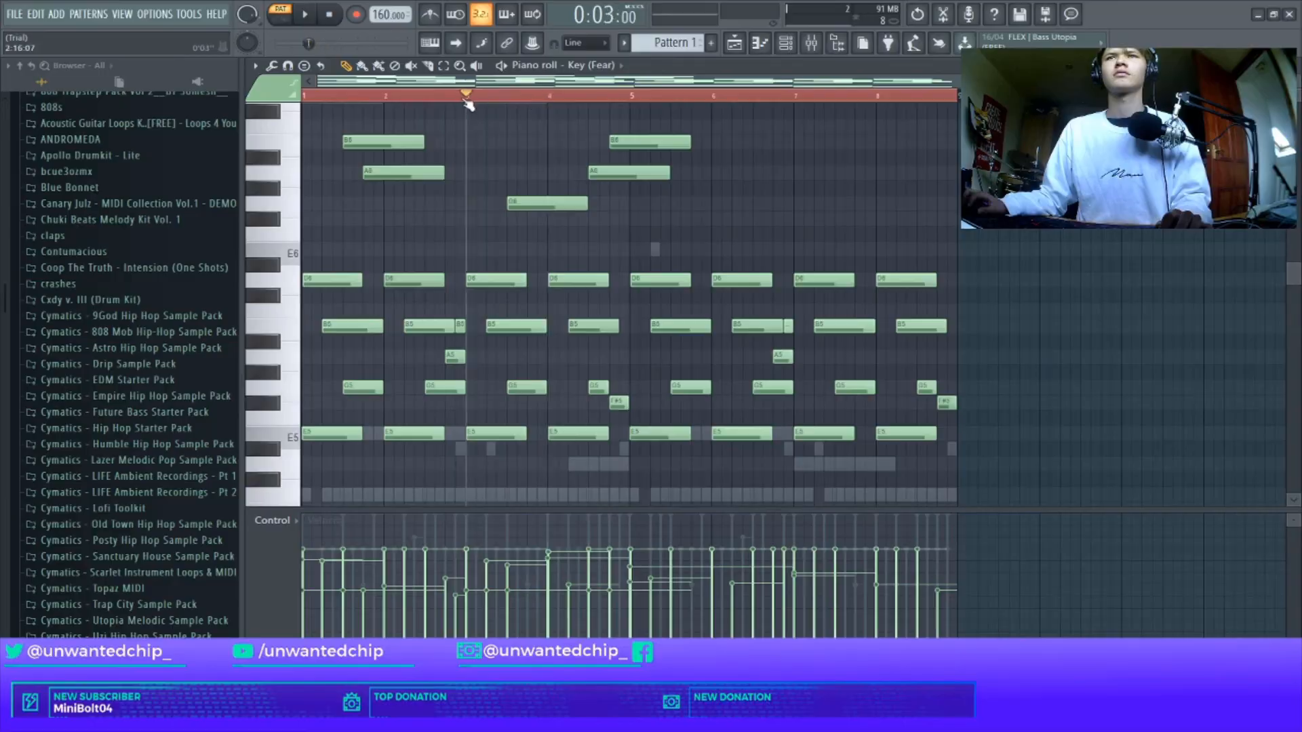
# Duplicate the upper Key (Fear) melody notes of bars 1 to 4 into bars 5 to 8
pyautogui.scroll(3, 610, 271)
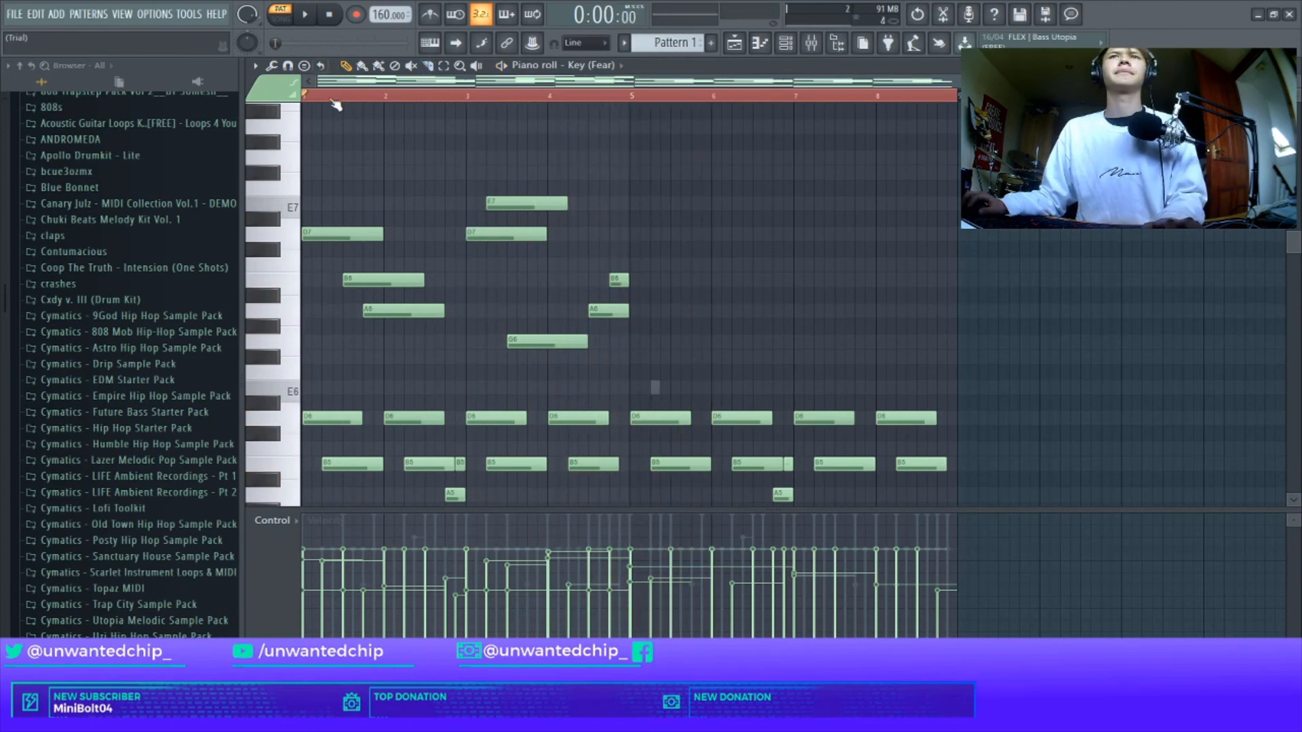
pyautogui.hotkey('ctrl', 'b')
pyautogui.moveTo(829, 235); pyautogui.dragTo(583, 237)
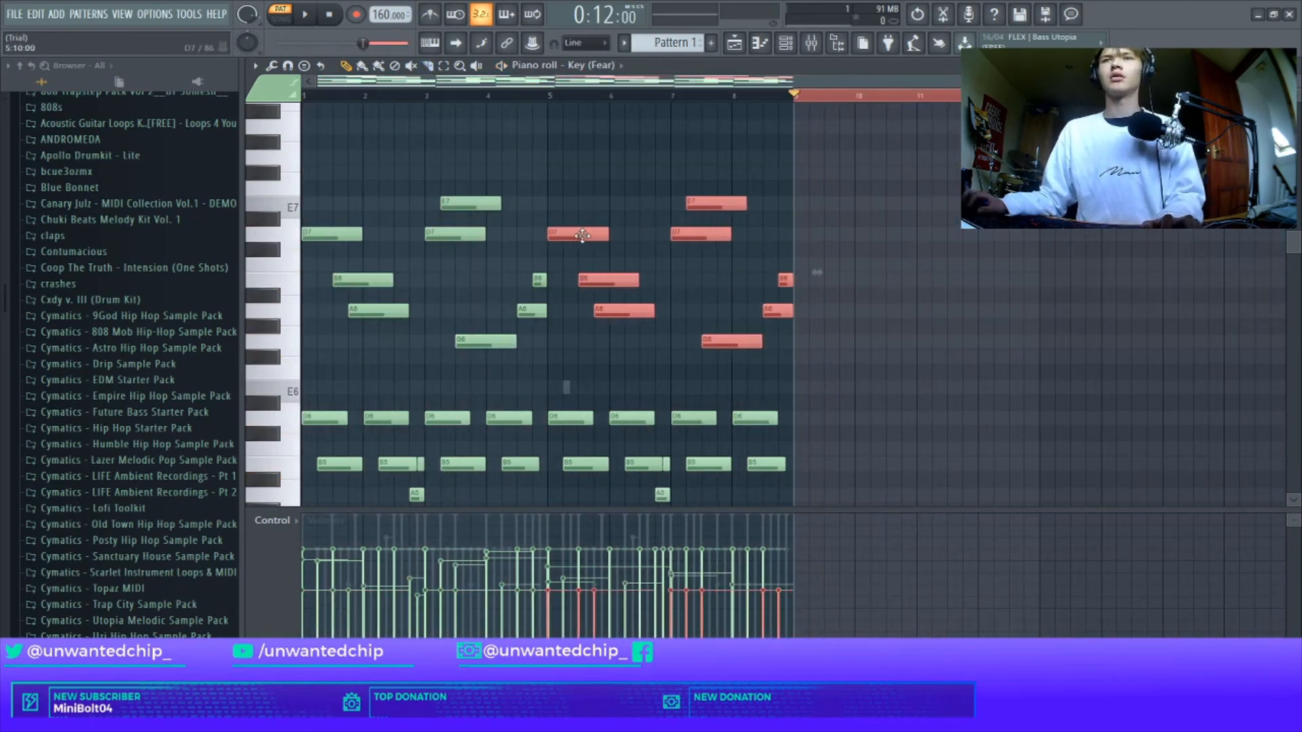
pyautogui.keyDown('ctrl'); pyautogui.click(812, 113); pyautogui.keyUp('ctrl')
# Randomize the levels of the upper Key (Fear) melody notes across bars 1 to 8, play the pattern, and close the piano roll
pyautogui.moveTo(309, 166); pyautogui.dragTo(802, 373)
pyautogui.hotkey('alt', 'r')
pyautogui.click(735, 488)
pyautogui.keyDown('ctrl'); pyautogui.click(575, 151); pyautogui.keyUp('ctrl')
pyautogui.press('space')
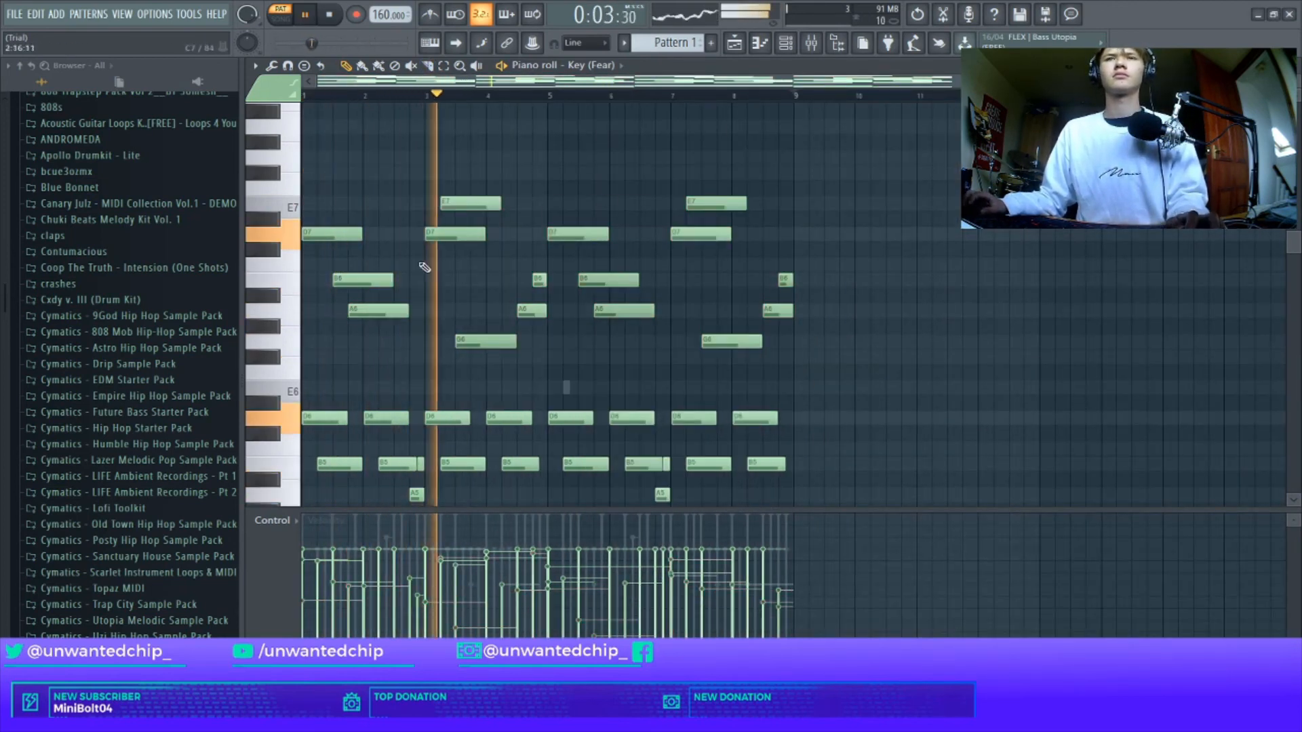
pyautogui.press('Escape')
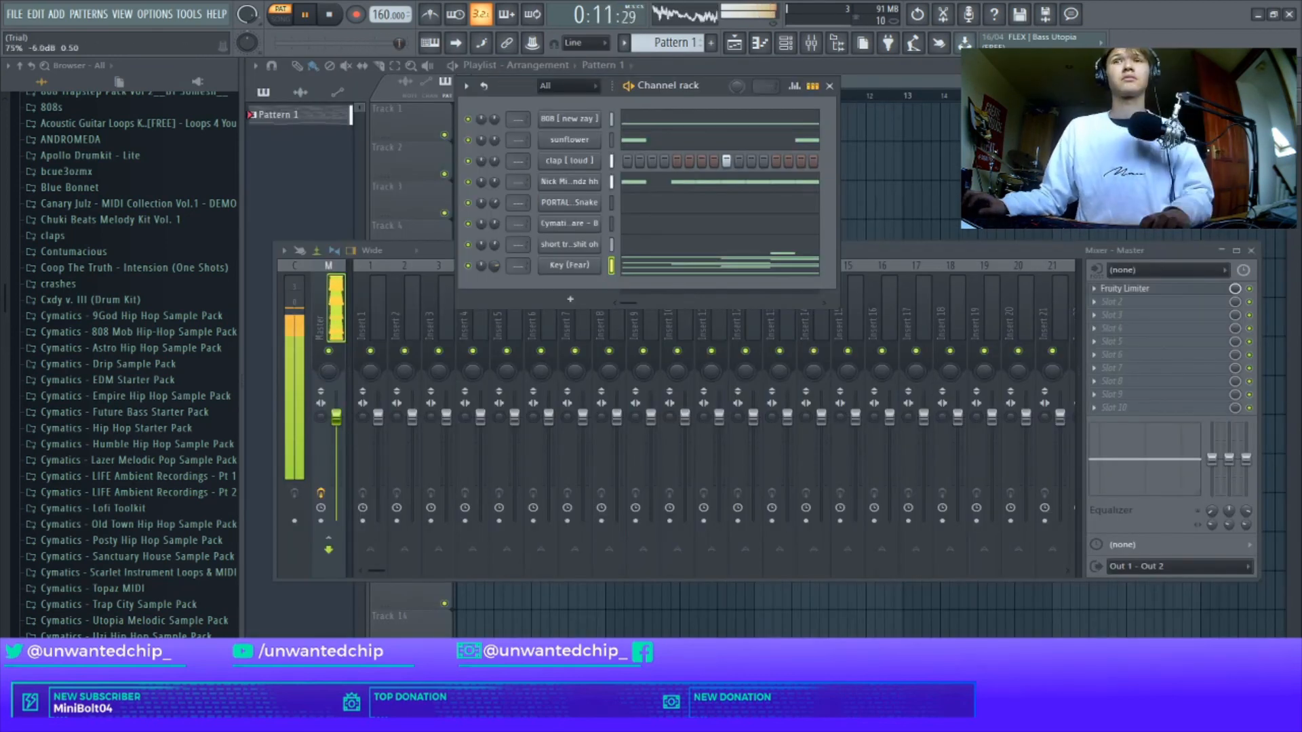
# Add Pad (Clear) from the Pads folder of Kyres Beats - Moonlight (One Shot Kit) as a new channel below Key (Fear)
pyautogui.scroll(-9, 116, 404)
pyautogui.click(132, 371)
pyautogui.scroll(-3, 132, 371)
pyautogui.click(102, 287)
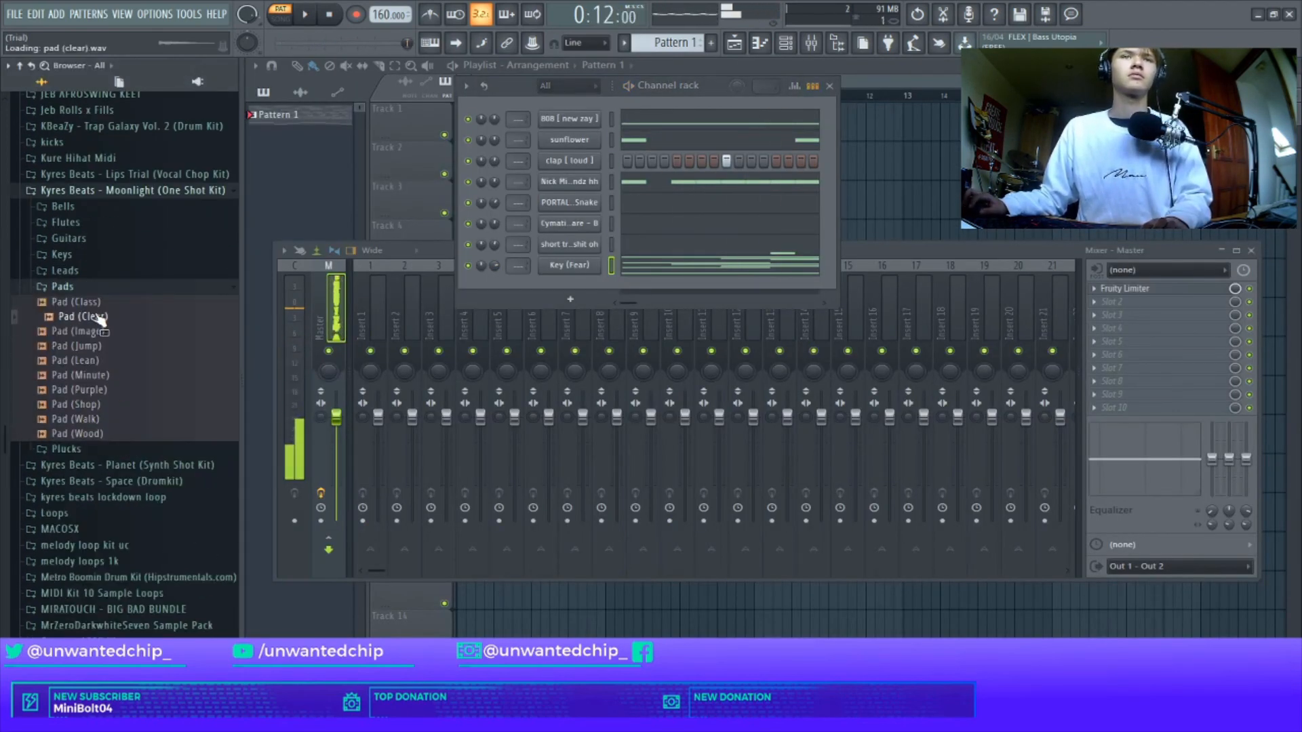
pyautogui.moveTo(99, 318); pyautogui.dragTo(604, 285)
# Open the Pad (Clear) piano roll and place an E5-G5-B5 chord at bar 1
pyautogui.press('F7')
pyautogui.scroll(-4, 552, 328)
pyautogui.click(311, 342)
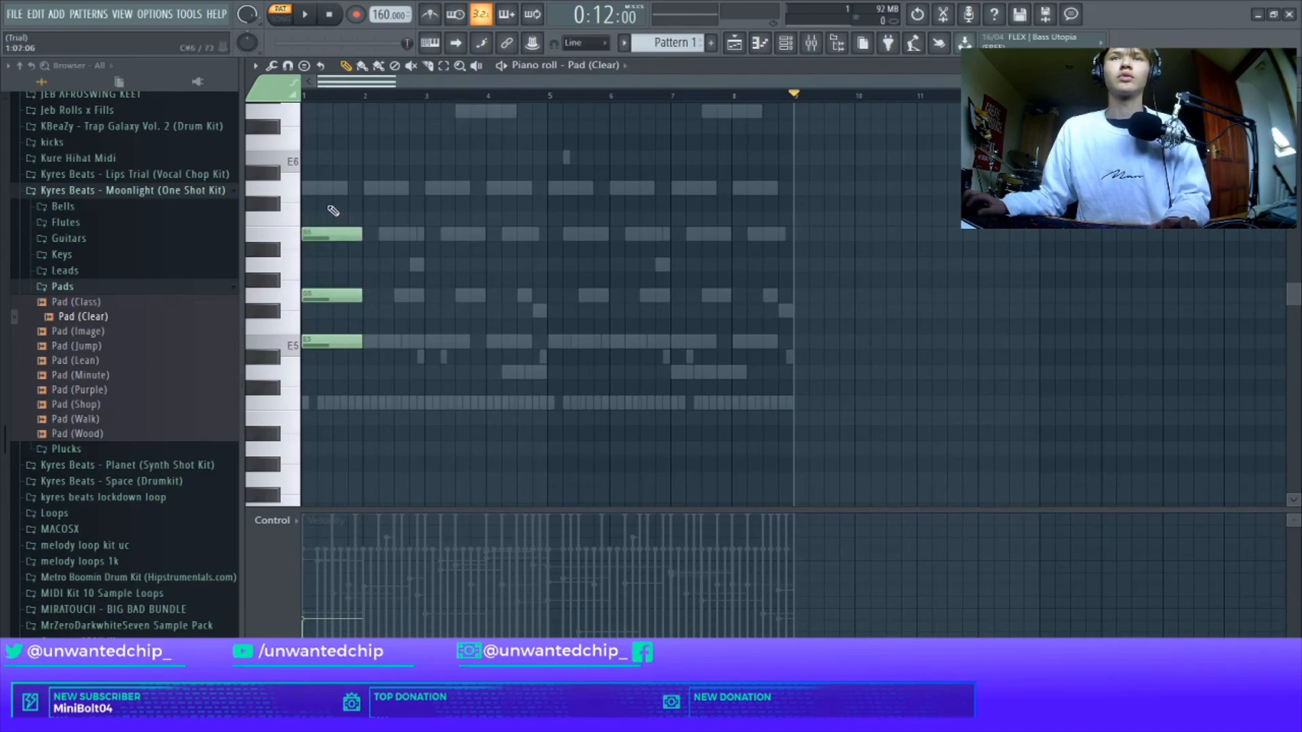
pyautogui.press('Escape')
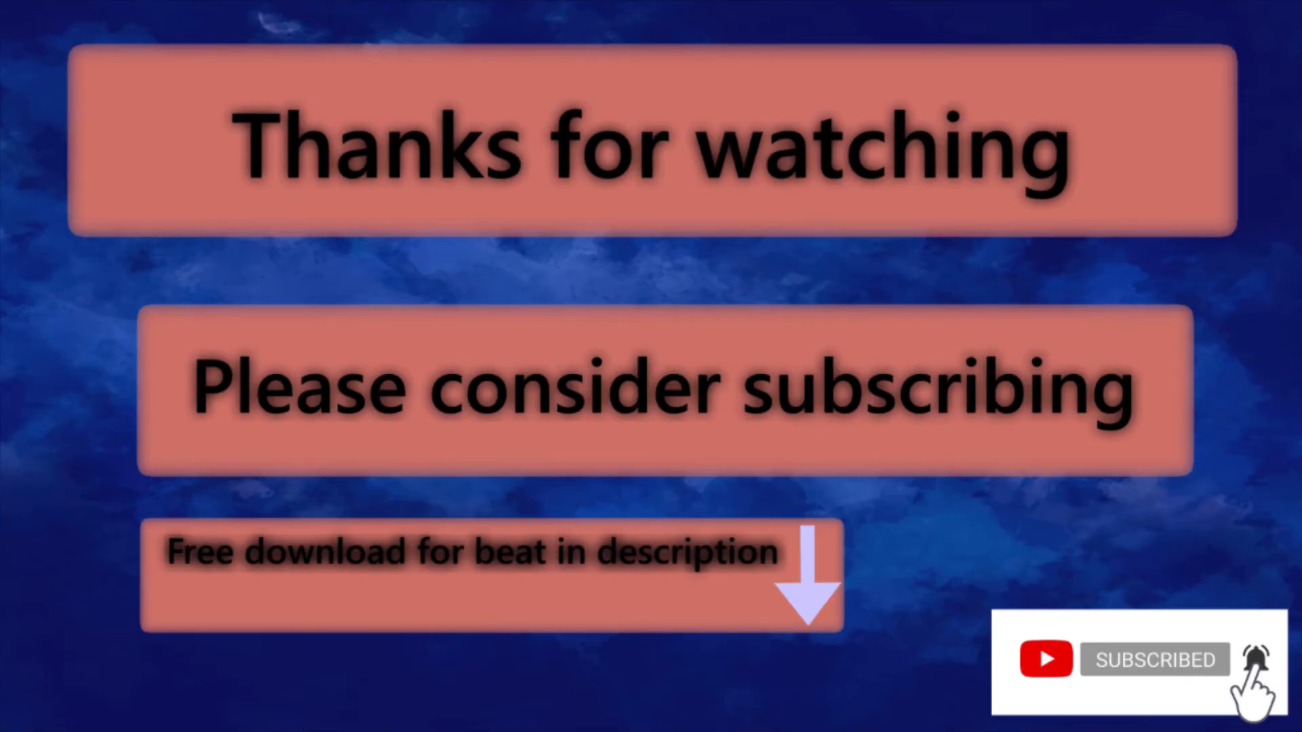
# Move the last C5 note of the pad to the start of bar 8 and lengthen the E5 note at bar 1
pyautogui.press('space')
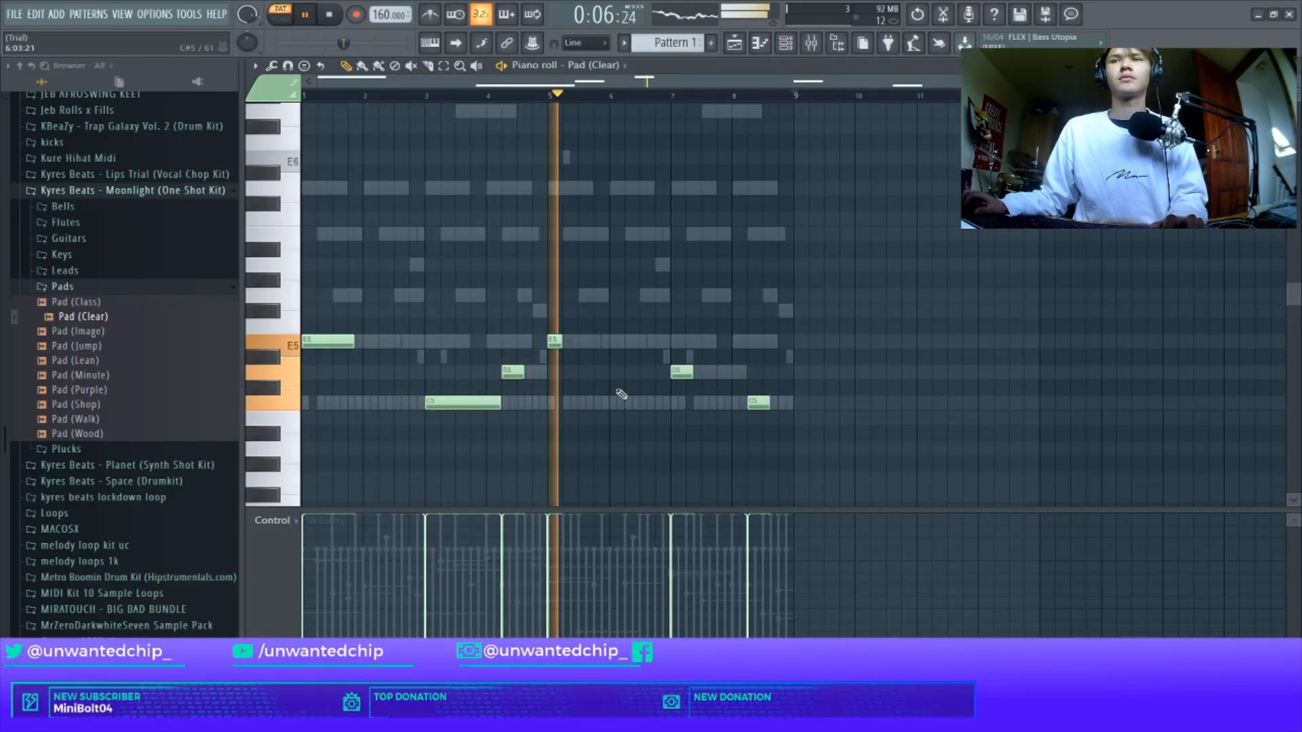
pyautogui.moveTo(758, 402); pyautogui.dragTo(742, 402)
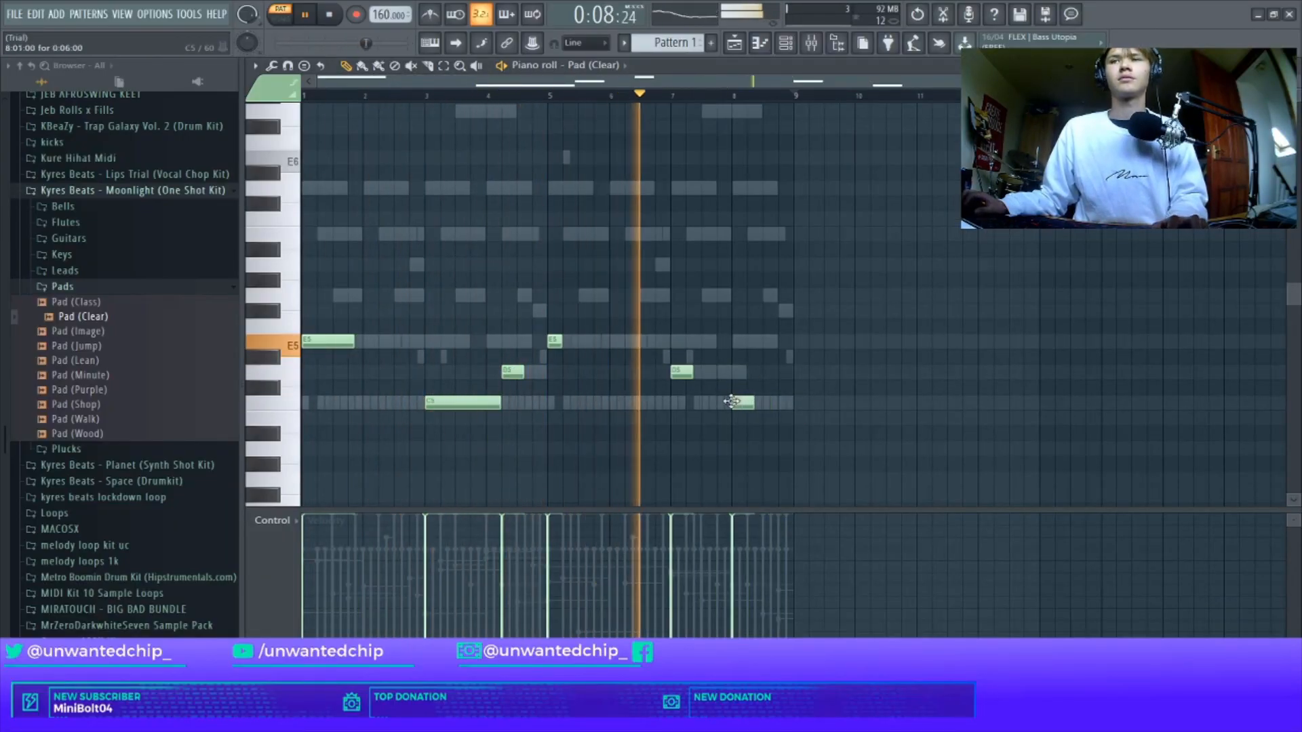
pyautogui.press('space')
pyautogui.moveTo(353, 341); pyautogui.dragTo(484, 352)
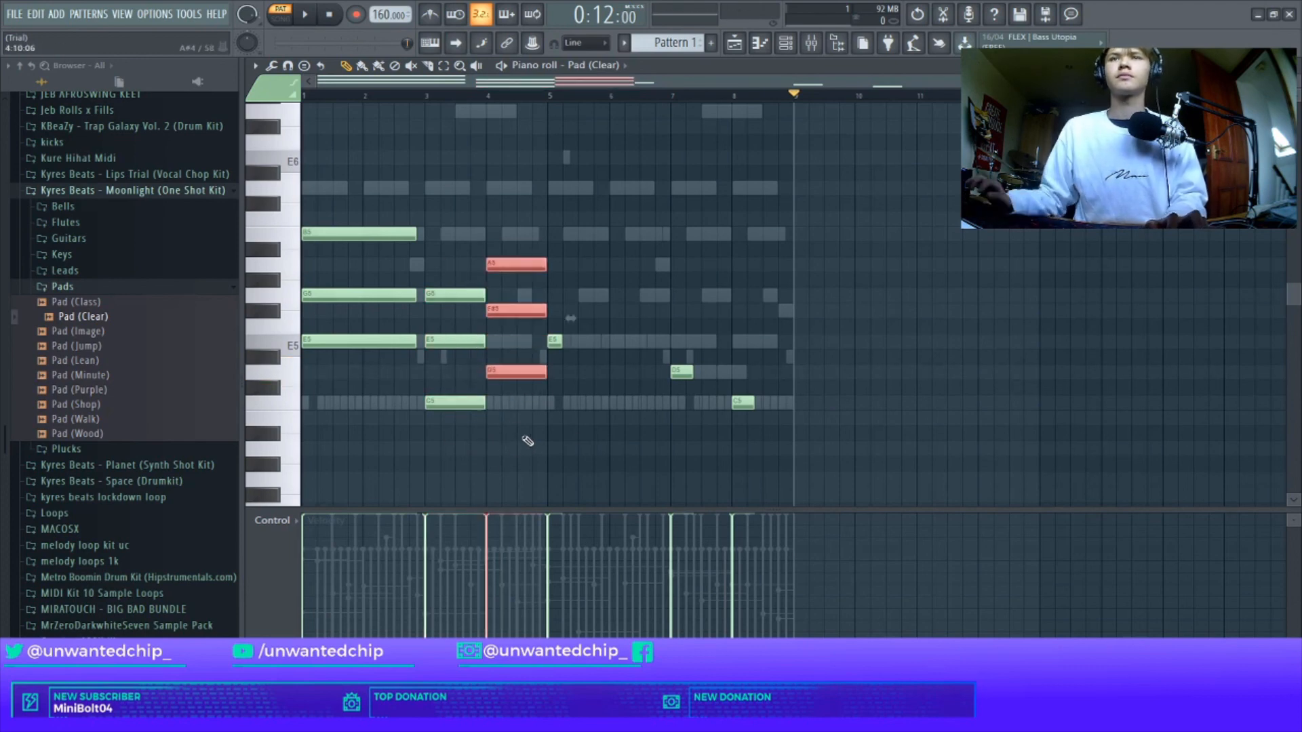
pyautogui.press('space')
# Delete the single pad notes in bars 5 to 8 and duplicate the chords of bars 1 to 4 there
pyautogui.rightClick(555, 341)
pyautogui.rightClick(681, 371)
pyautogui.rightClick(744, 402)
pyautogui.hotkey('ctrl', 'b')
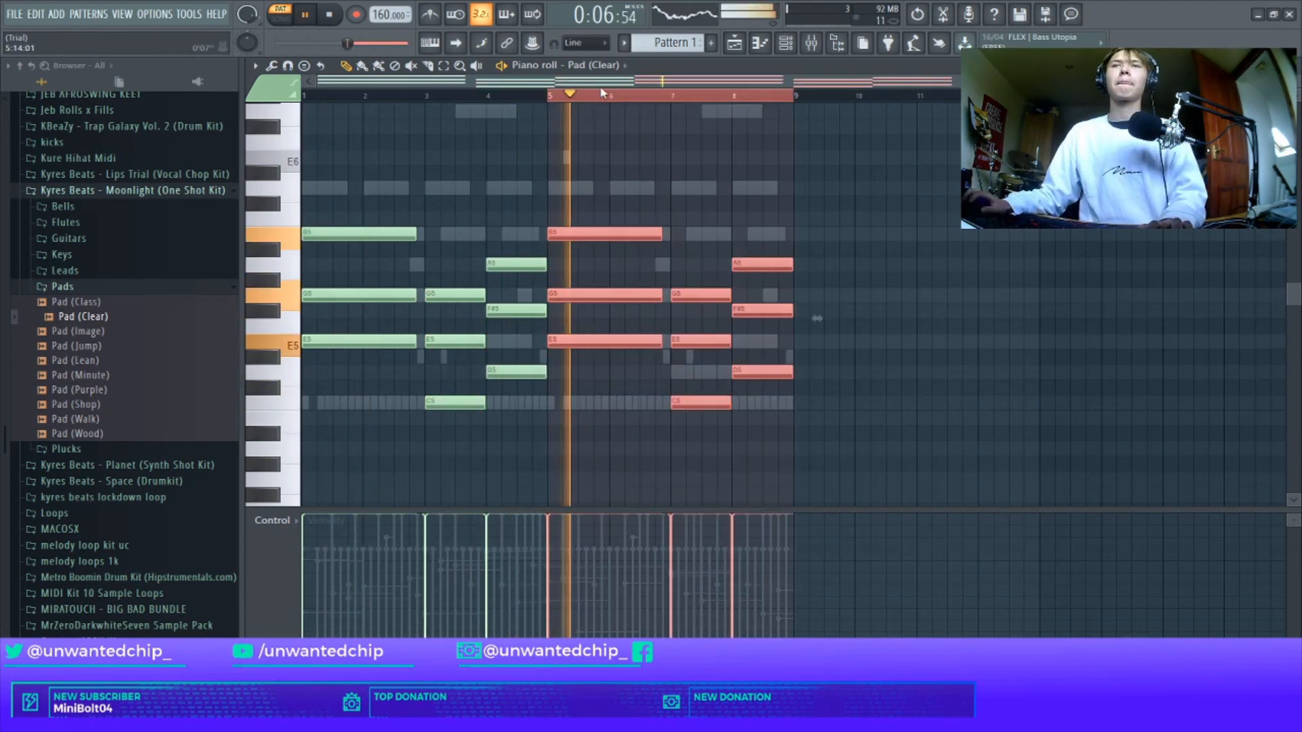
# Raise the bar 7 pad chord to D5-F#5-A5 and lower the bar 8 chord to C5-E5-G5
pyautogui.moveTo(720, 275); pyautogui.dragTo(698, 433)
pyautogui.hotkey('shift', 'Up')
pyautogui.hotkey('shift', 'Up')
pyautogui.moveTo(788, 263); pyautogui.dragTo(803, 432)
pyautogui.hotkey('ctrl', 'z')
pyautogui.moveTo(794, 256); pyautogui.dragTo(788, 437)
pyautogui.hotkey('shift', 'Down')
pyautogui.hotkey('shift', 'Down')
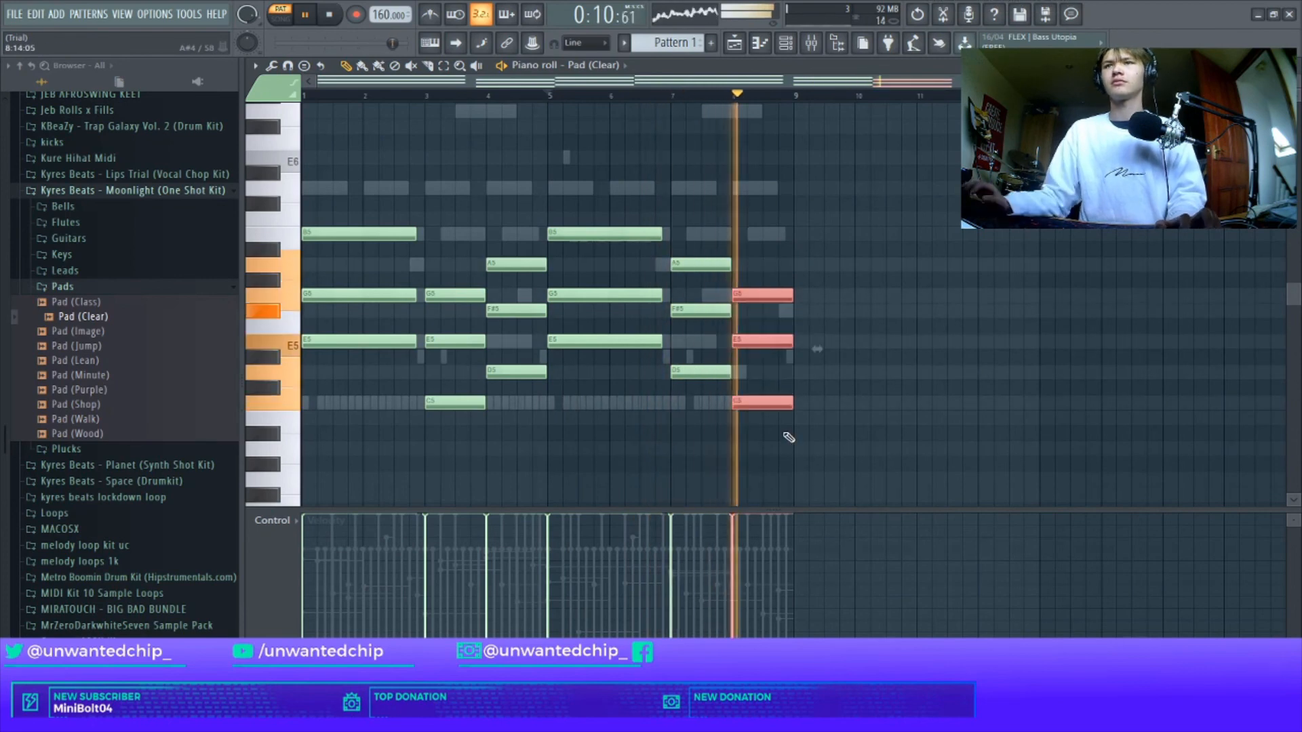
pyautogui.keyDown('ctrl'); pyautogui.click(789, 437); pyautogui.keyUp('ctrl')
# Select all pad notes, leave the piano roll, and check the Pad (Clear) channel's sample and envelope settings
pyautogui.hotkey('ctrl', 'a')
pyautogui.scroll(-1, 680, 413)
pyautogui.press('F7')
pyautogui.click(571, 287)
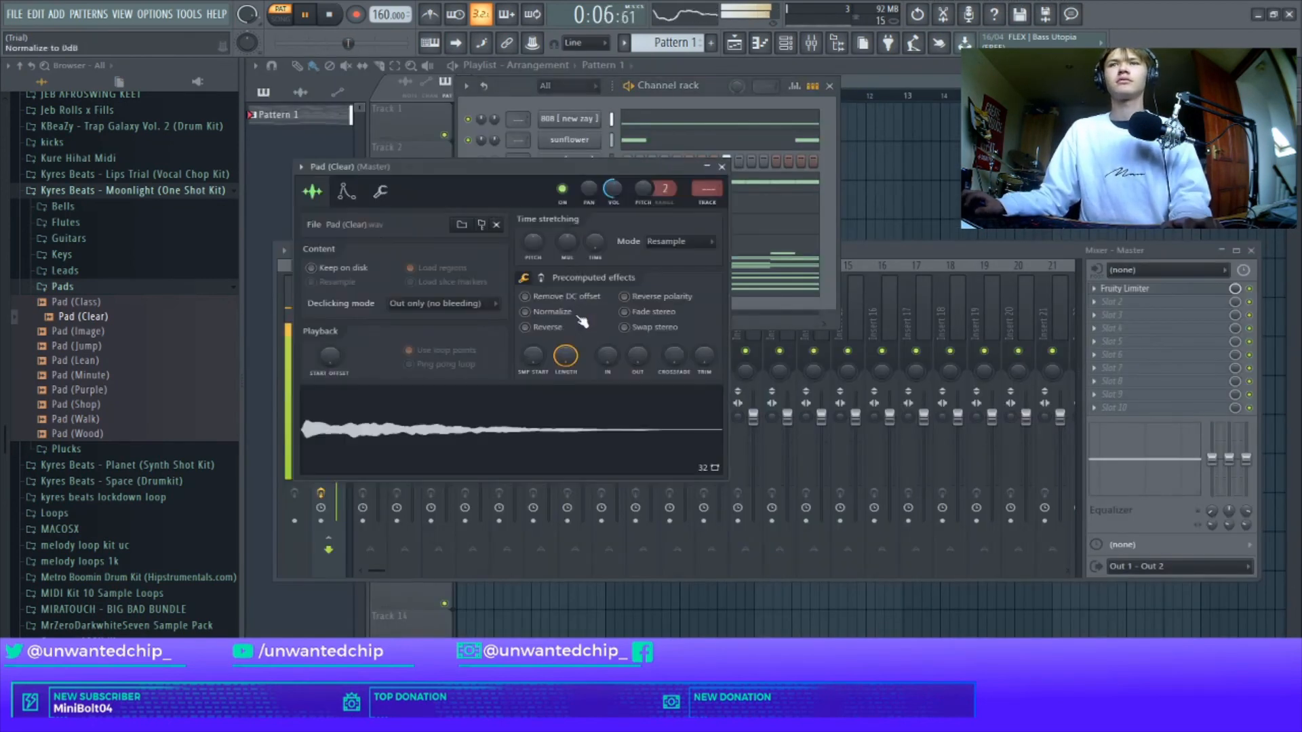
pyautogui.click(347, 192)
pyautogui.press('Escape')
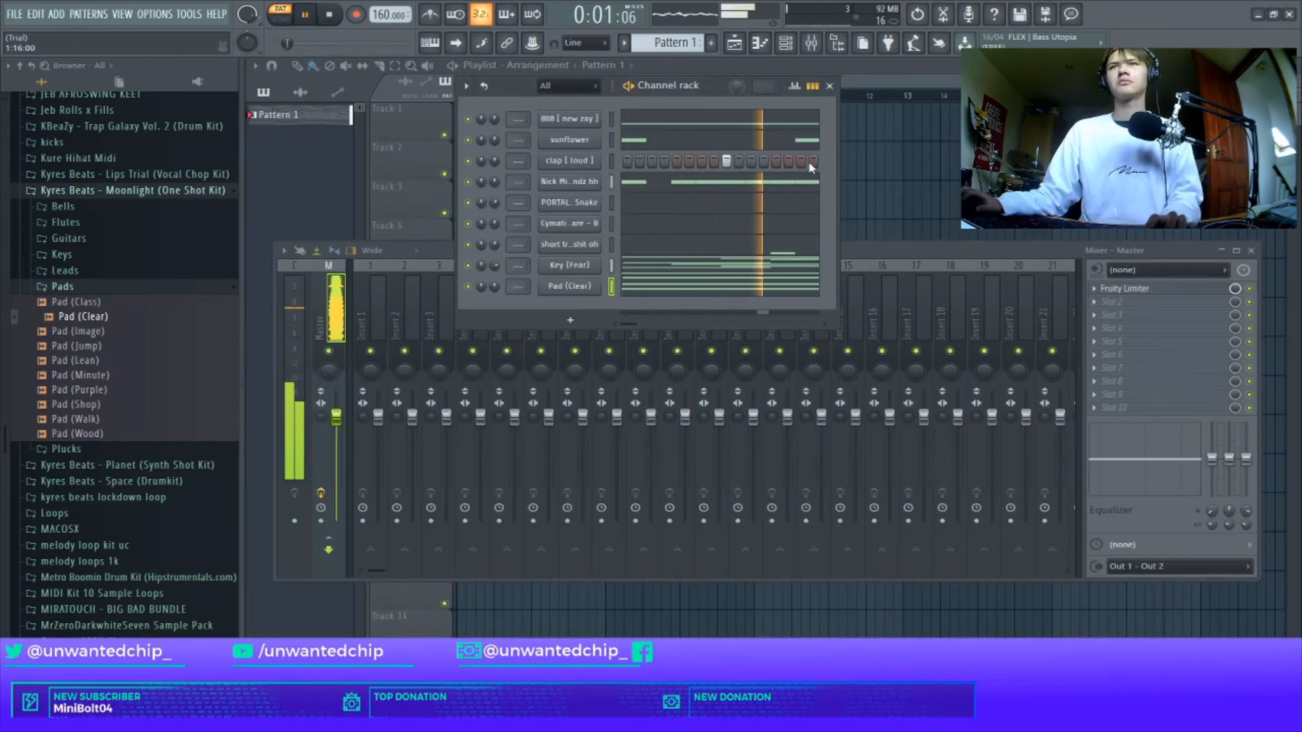
# Hide the channel rack and mixer, place Pattern 1 at bar 1 on Track 1, and switch playback to song mode
pyautogui.press('F6')
pyautogui.press('F9')
pyautogui.rightClick(326, 115)
pyautogui.click(492, 116)
pyautogui.press('space')
pyautogui.press('l')
# Add the HLS_vocal_riff_diva_run_Cm sample from Vocal Samples #5 to Track 2 at bar 1
pyautogui.scroll(-10, 96, 288)
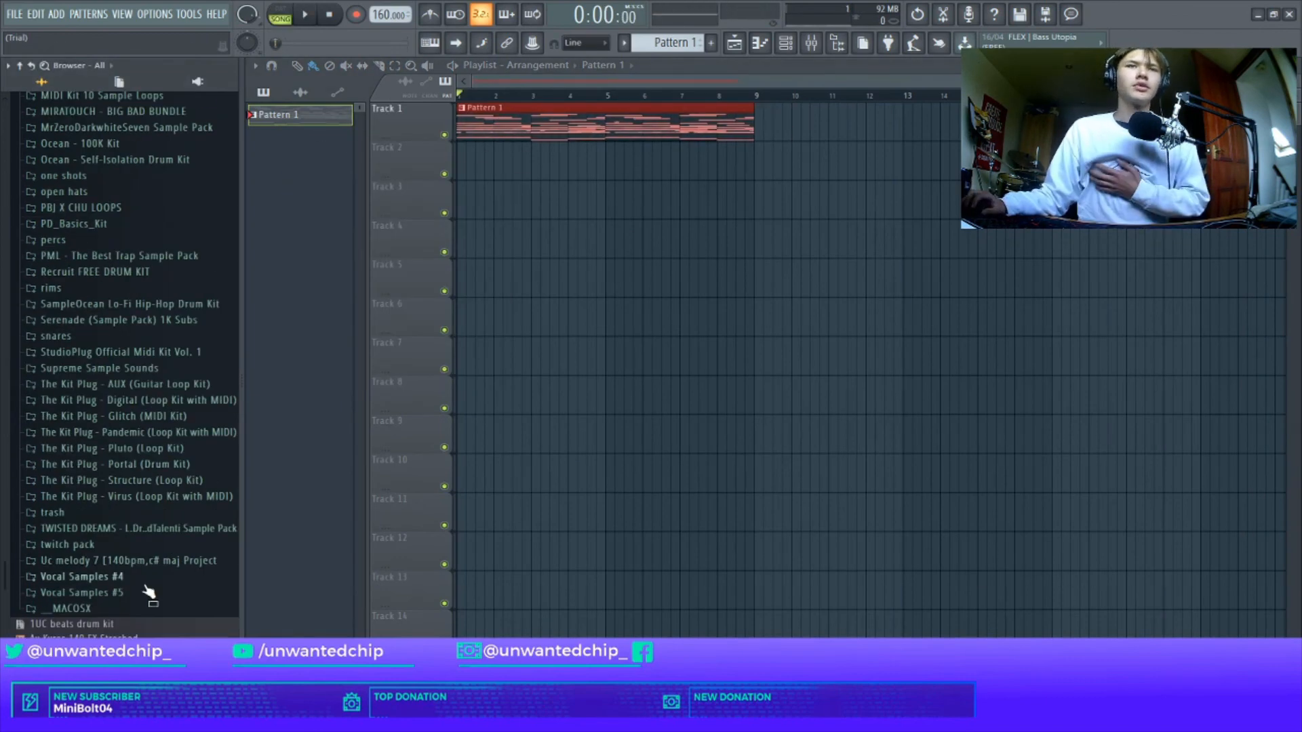
pyautogui.click(147, 592)
pyautogui.moveTo(155, 522); pyautogui.dragTo(462, 162)
# Time-stretch the HLS_vocal_riff_diva_run_Cm sample so that its clip spans four bars
pyautogui.doubleClick(467, 163)
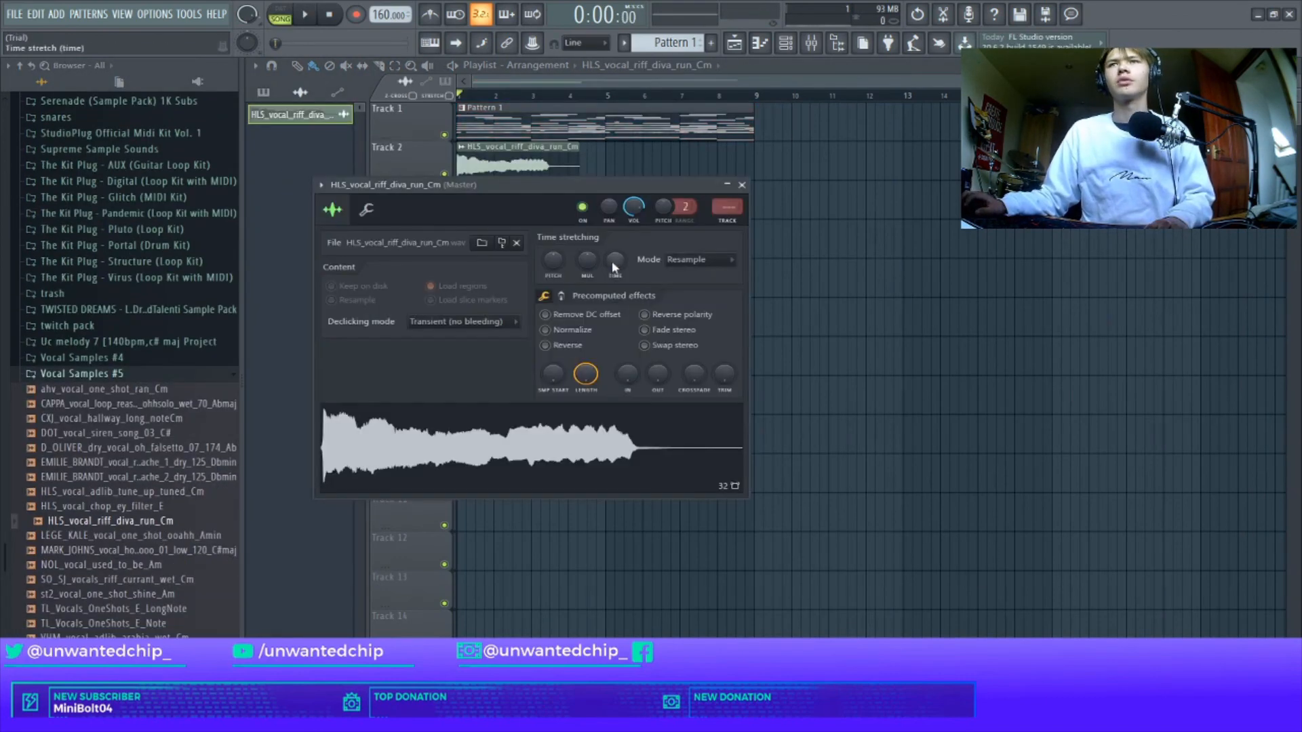
pyautogui.rightClick(615, 261)
pyautogui.click(583, 353)
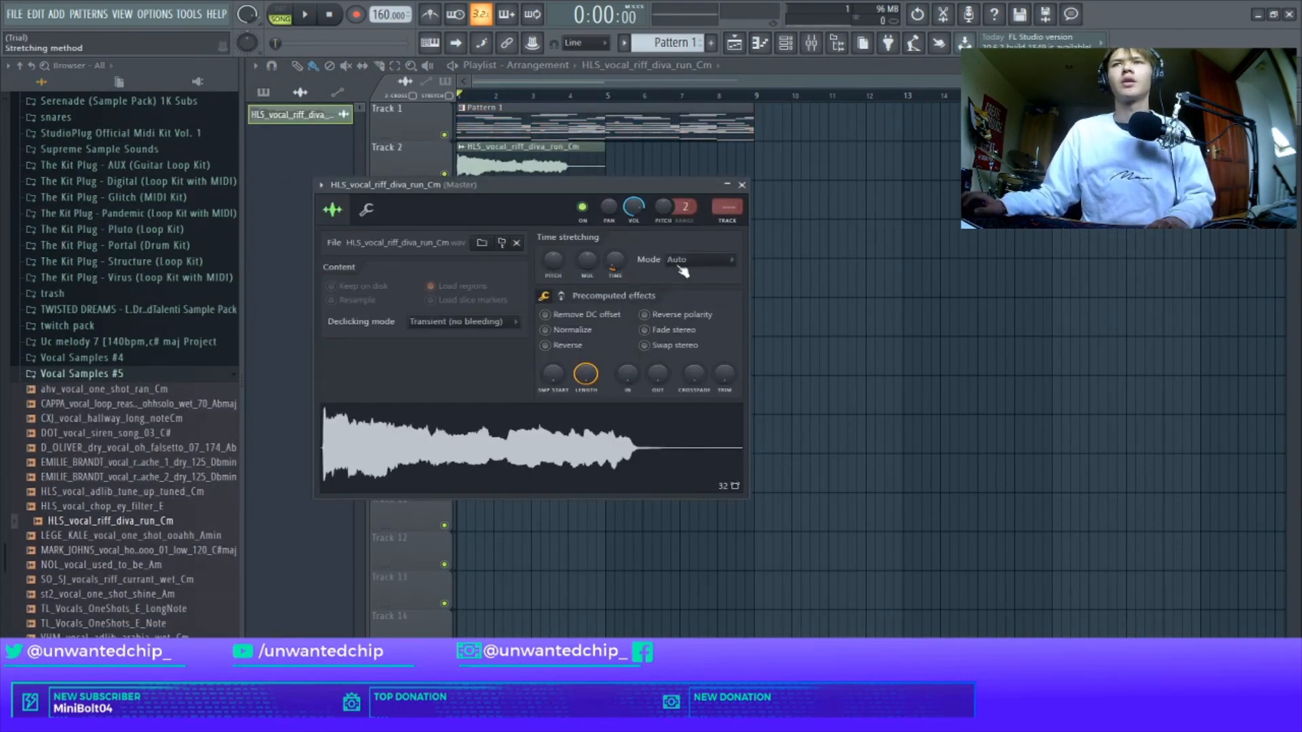